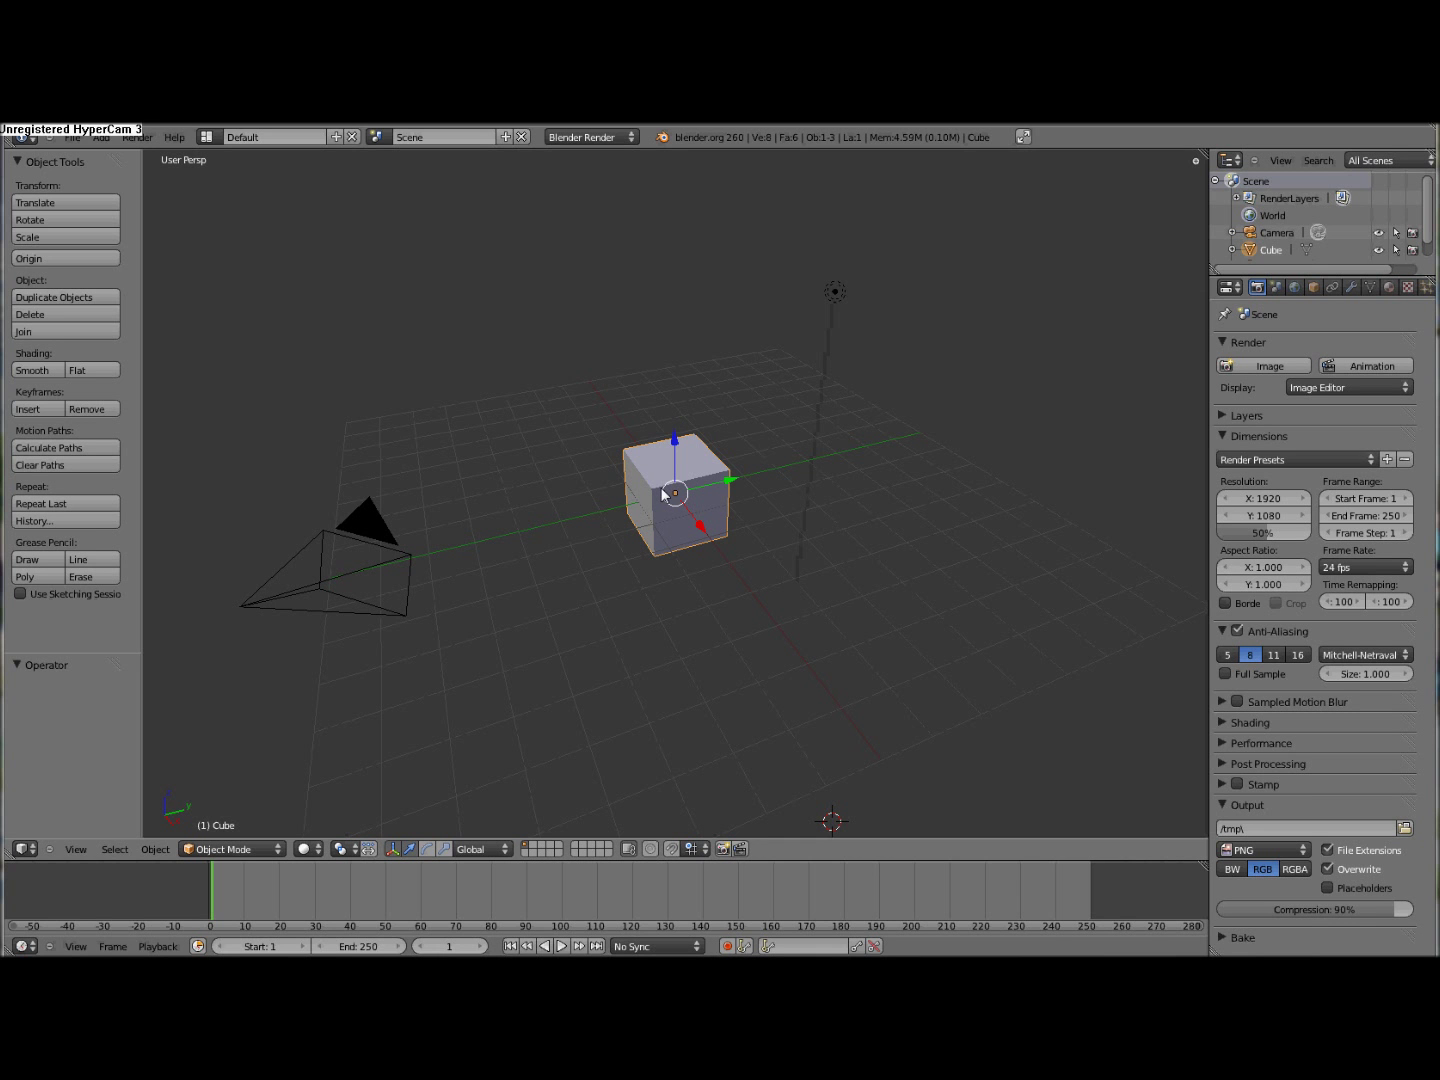
- Delete the default cube and switch the viewport to an orthographic top view
key("Delete")
key("Return")
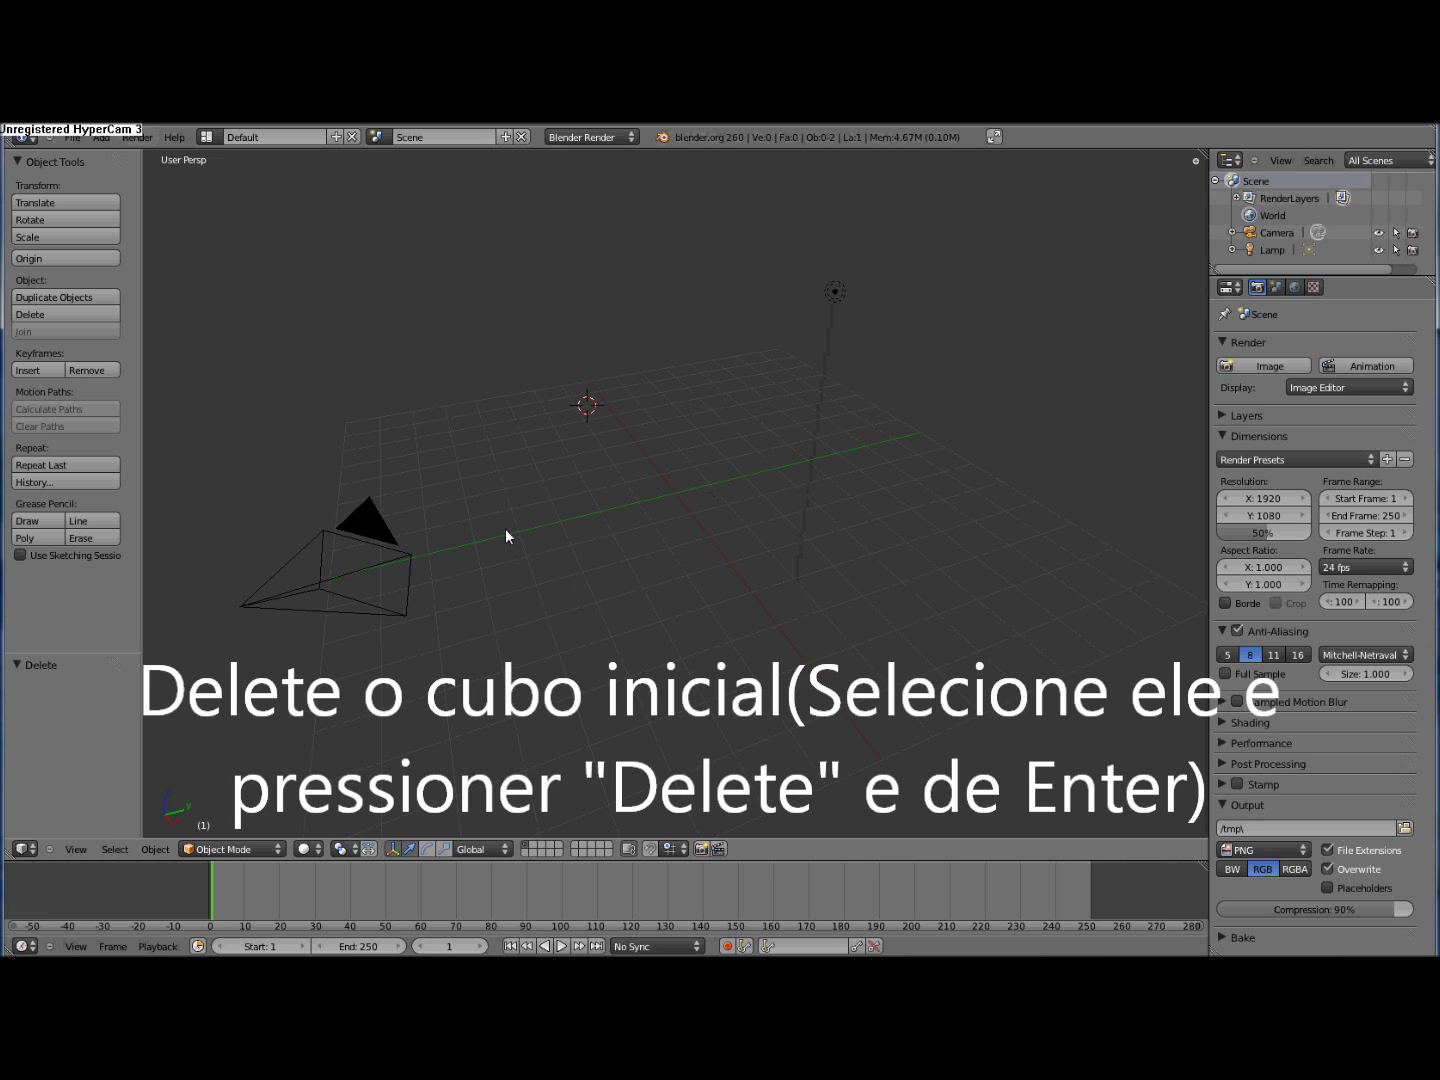
left_click(76, 850)
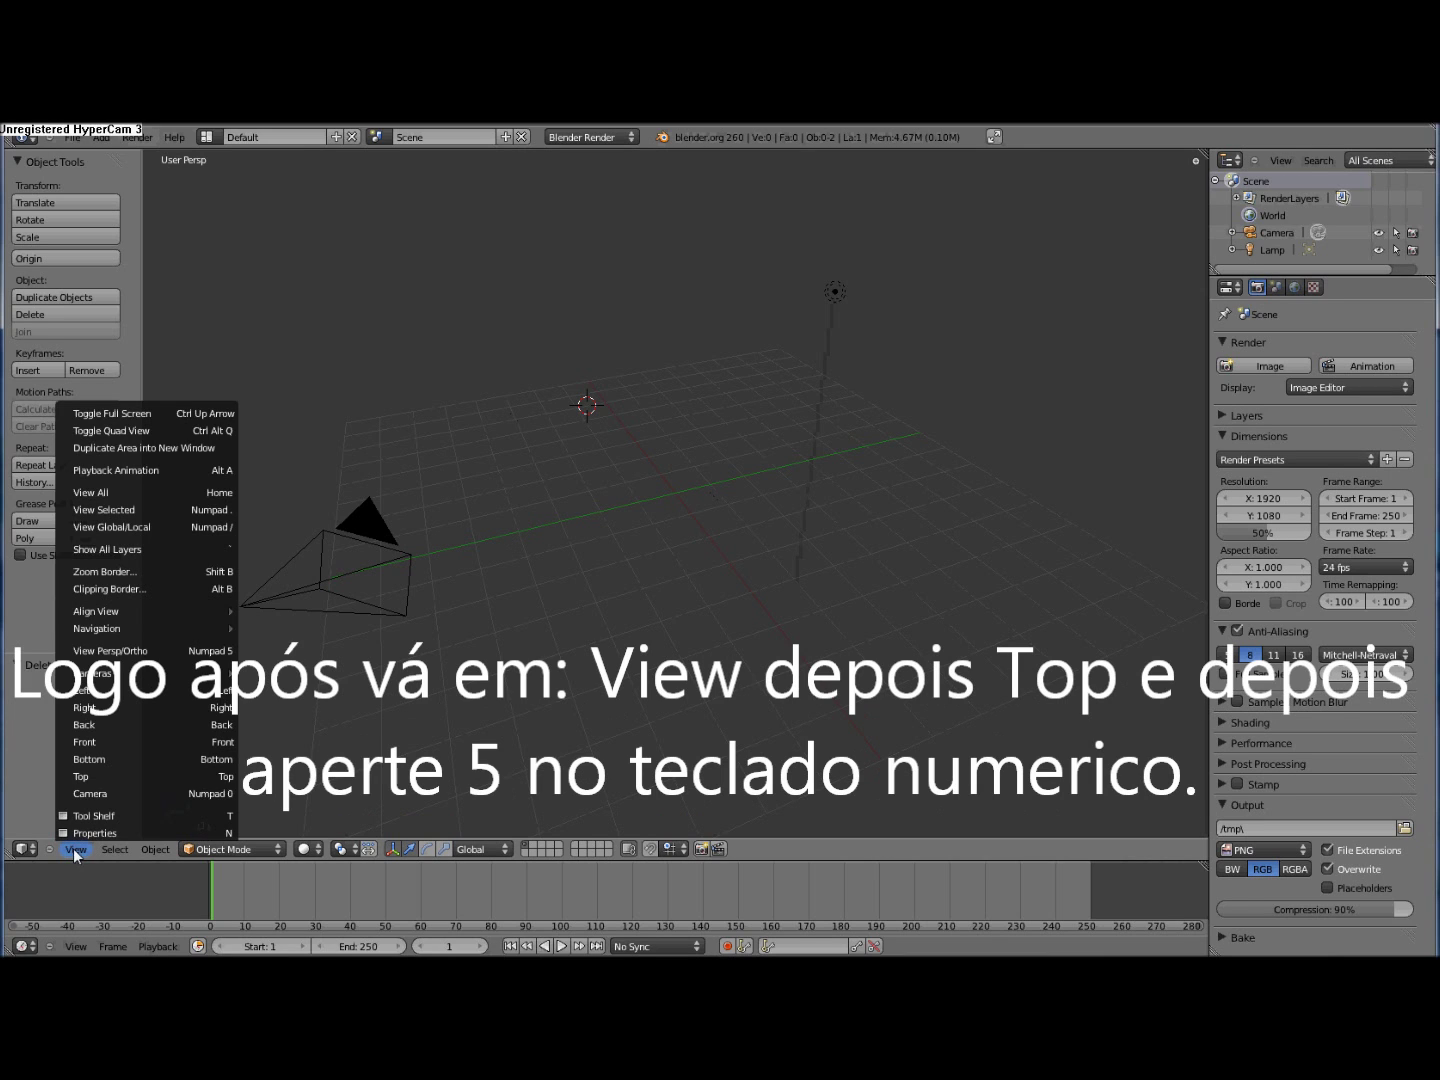
left_click(76, 771)
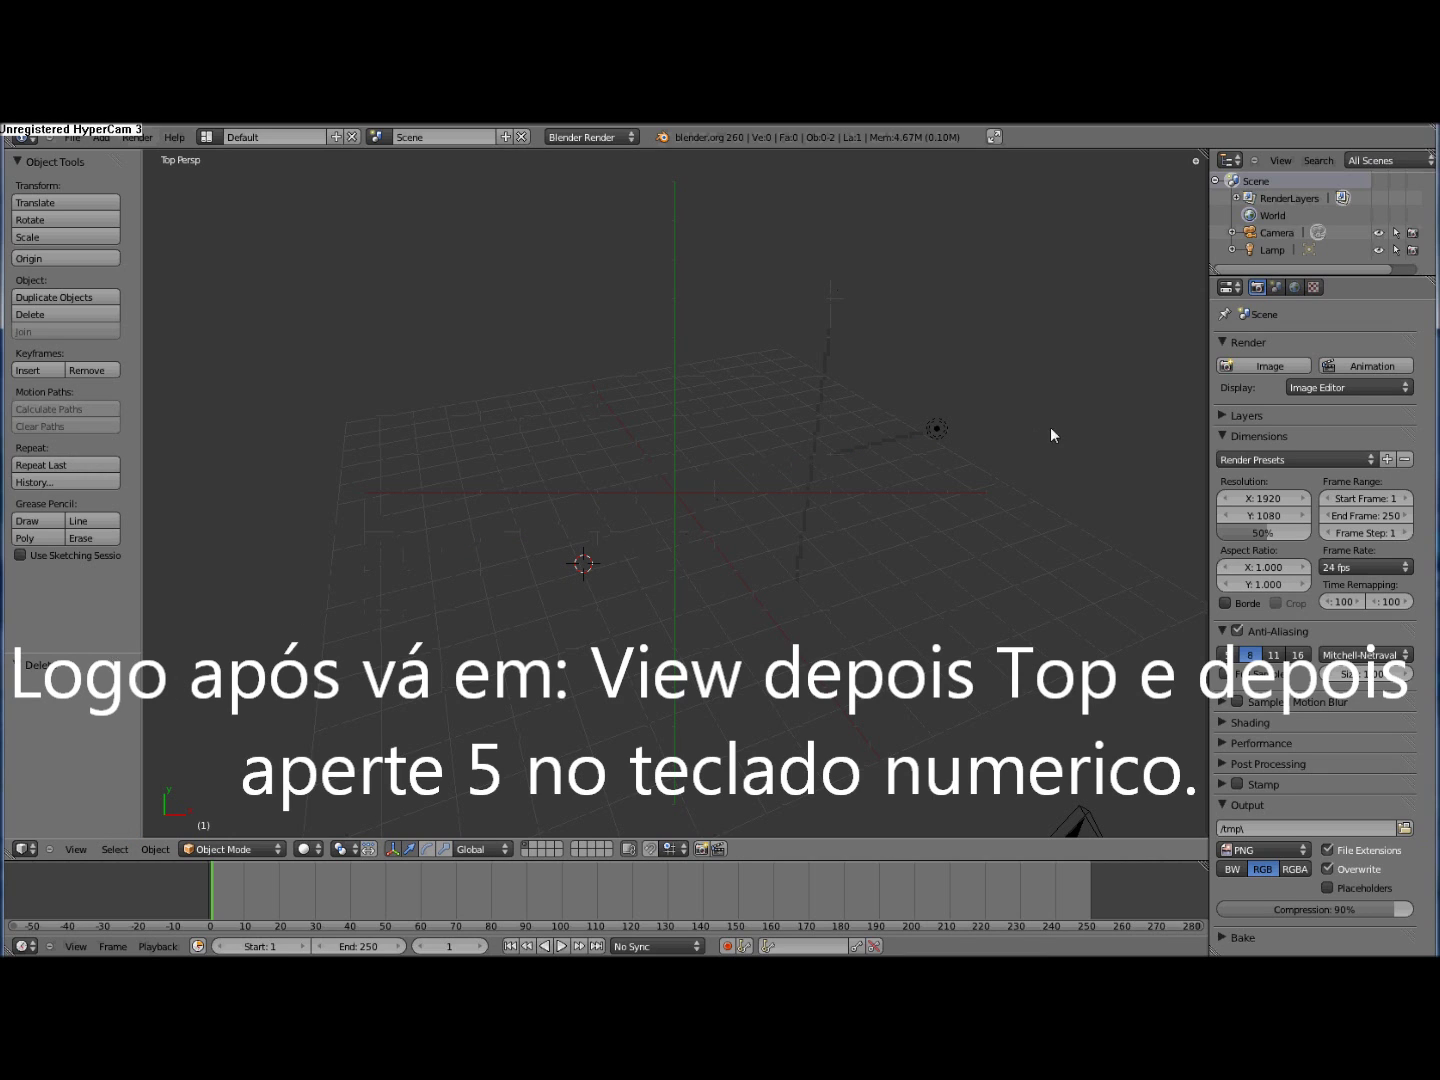
left_click(76, 850)
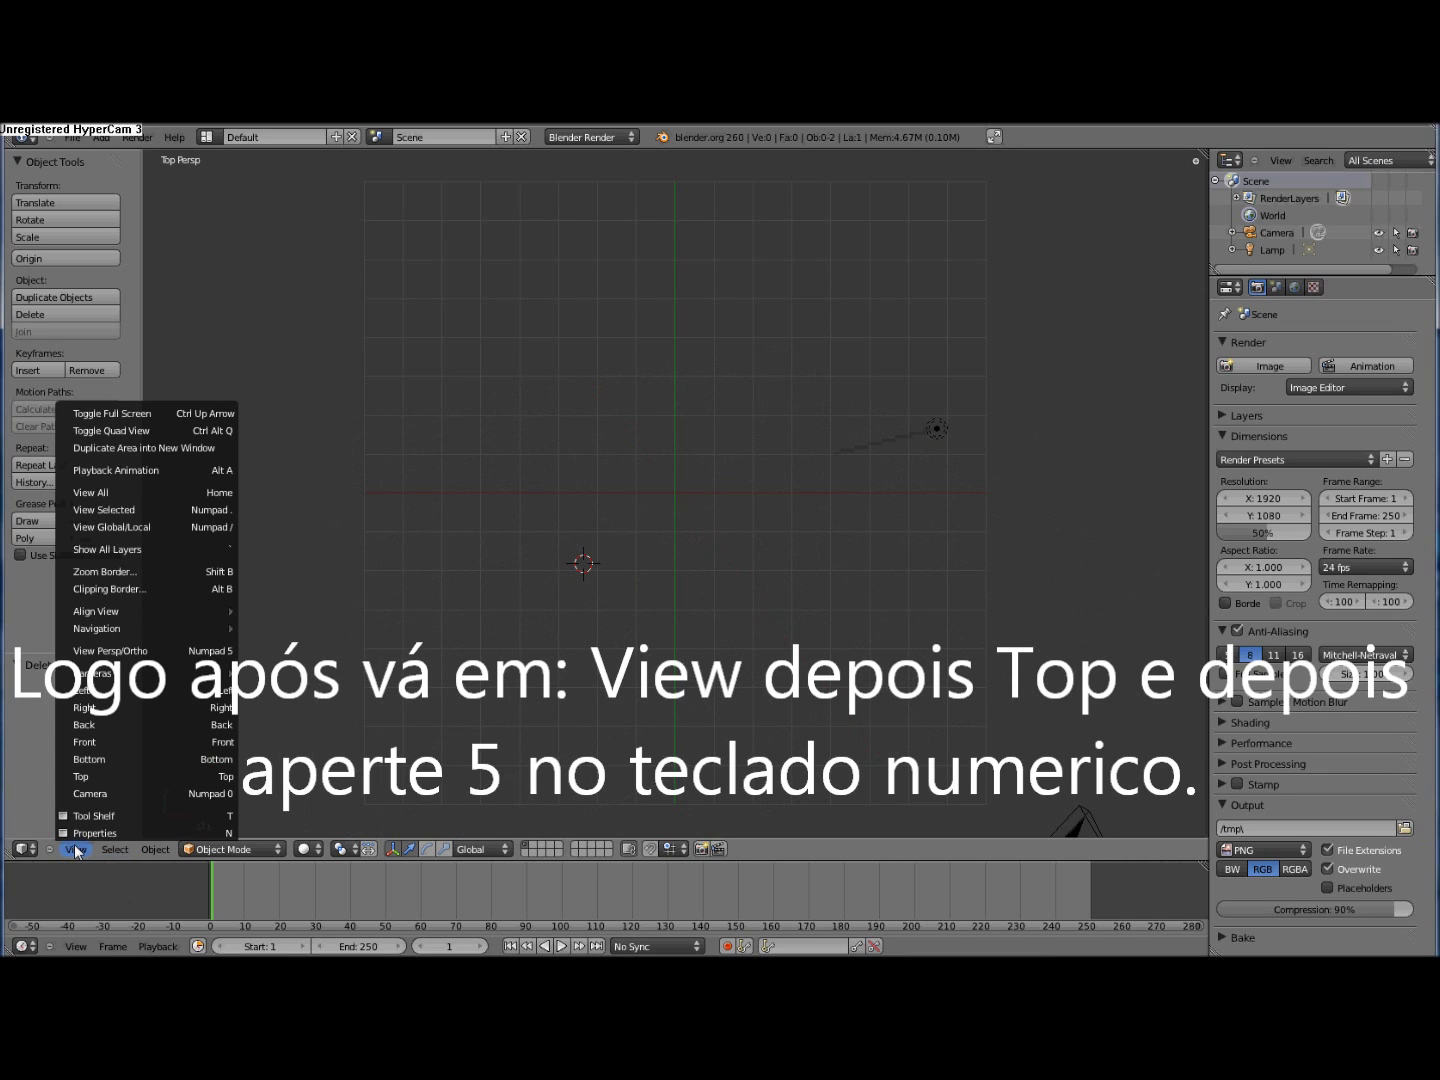
left_click(104, 651)
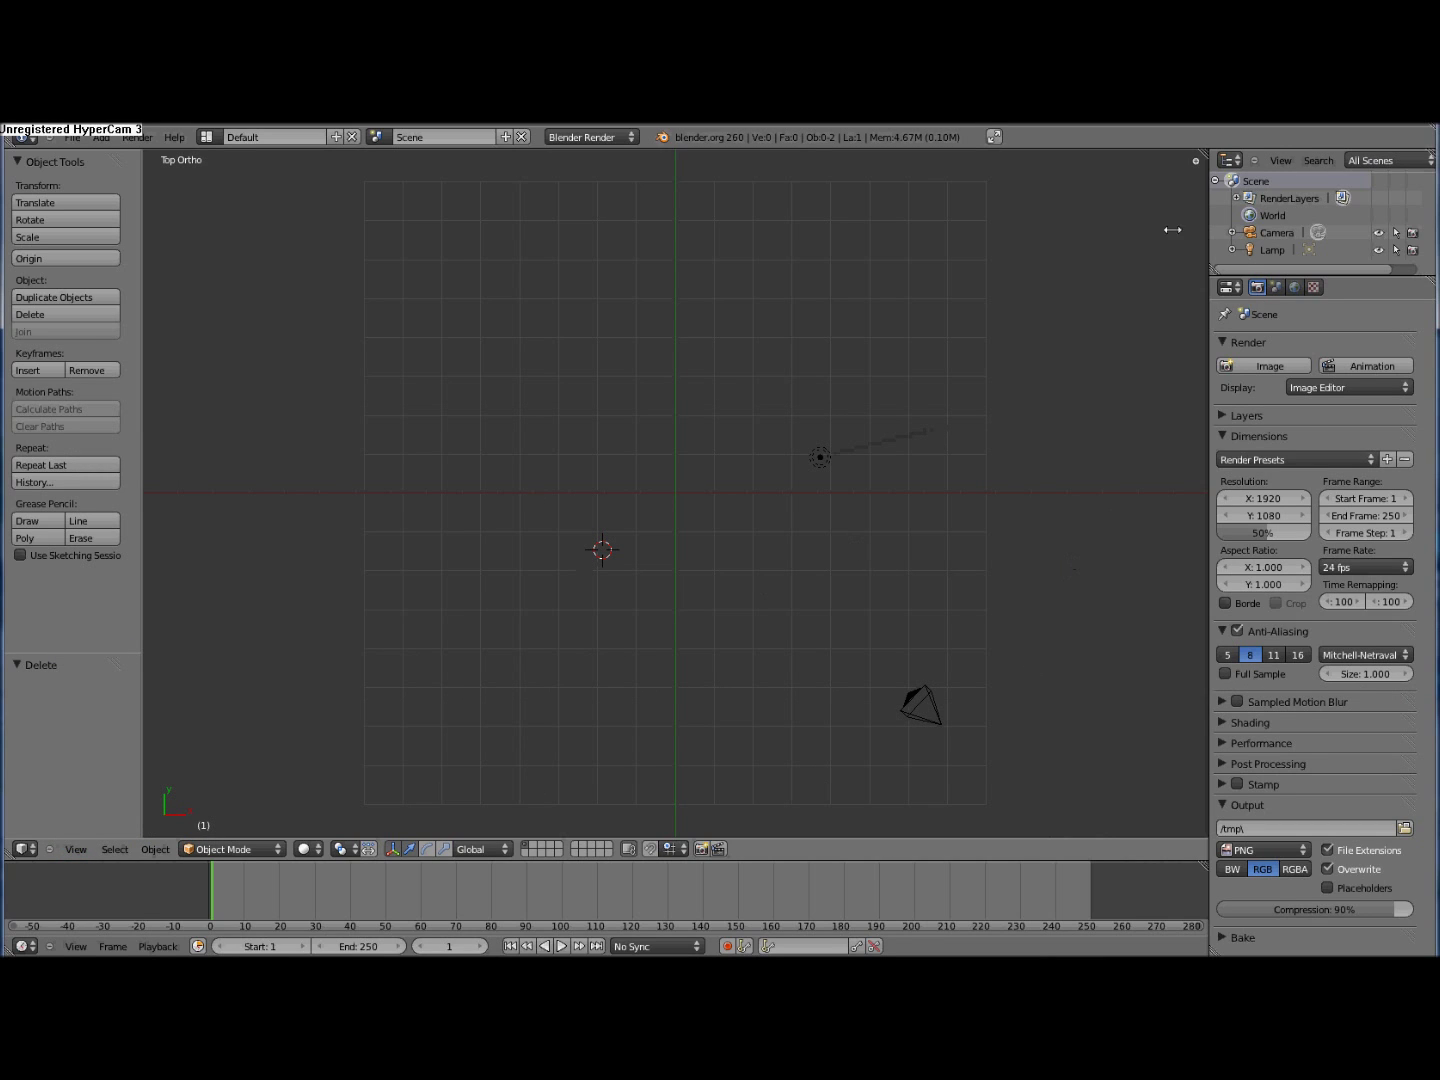
- Load uc256691.jpg as the viewport background image, zoomed in, with the properties panel hidden
left_click(1195, 161)
left_click(1066, 356)
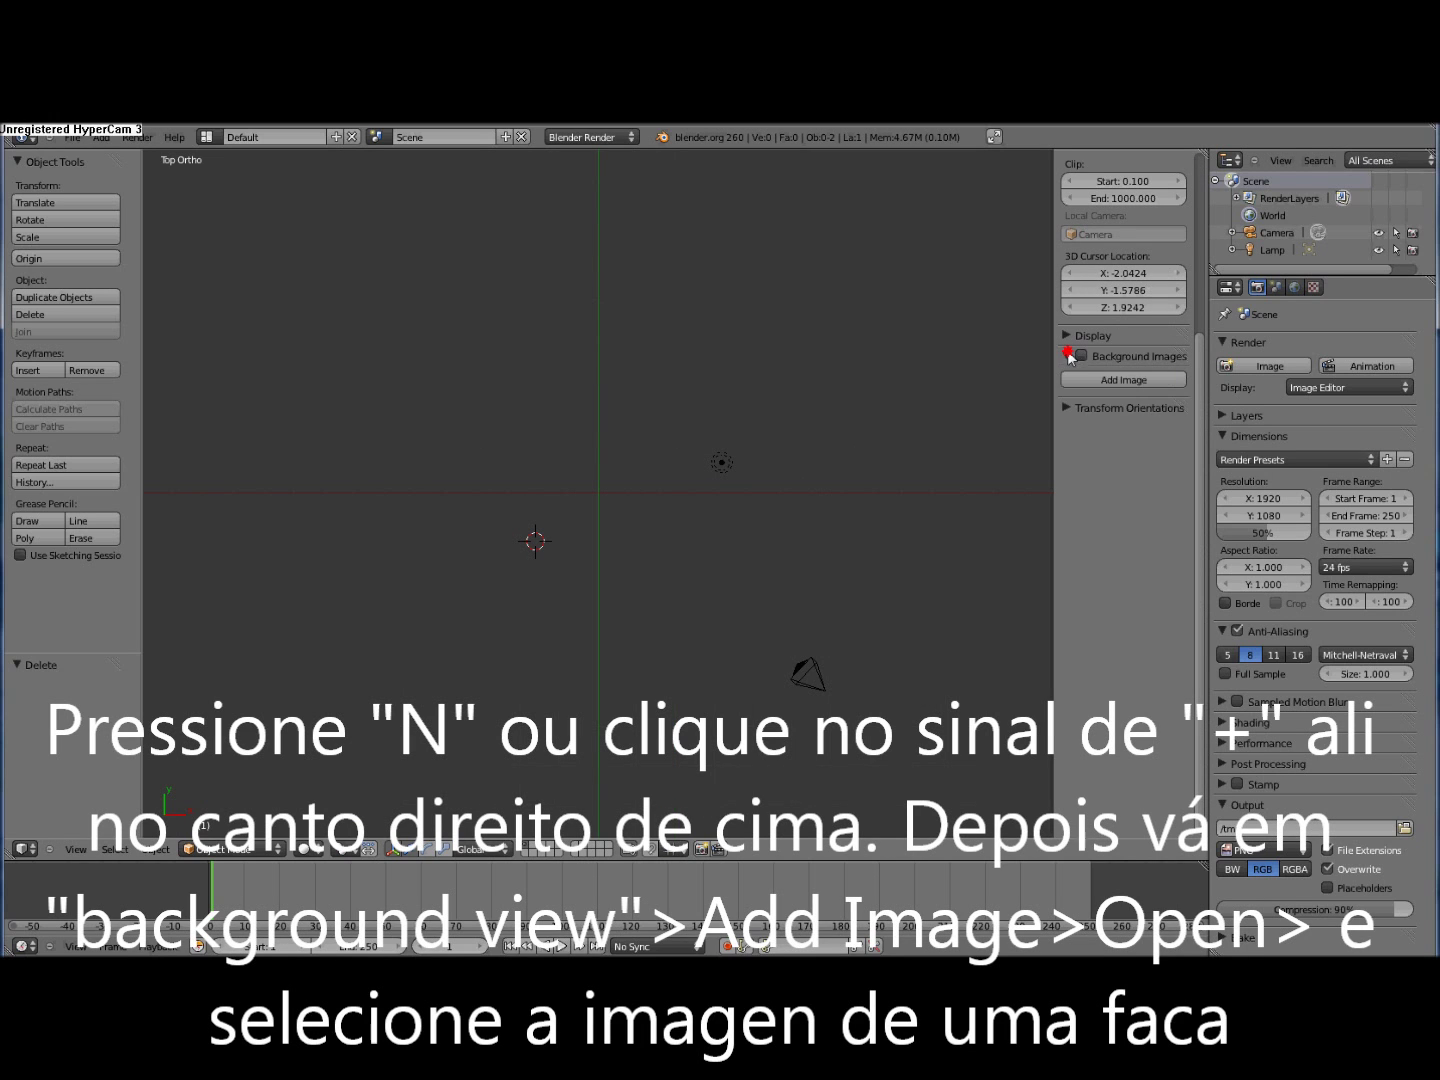
left_click(1121, 380)
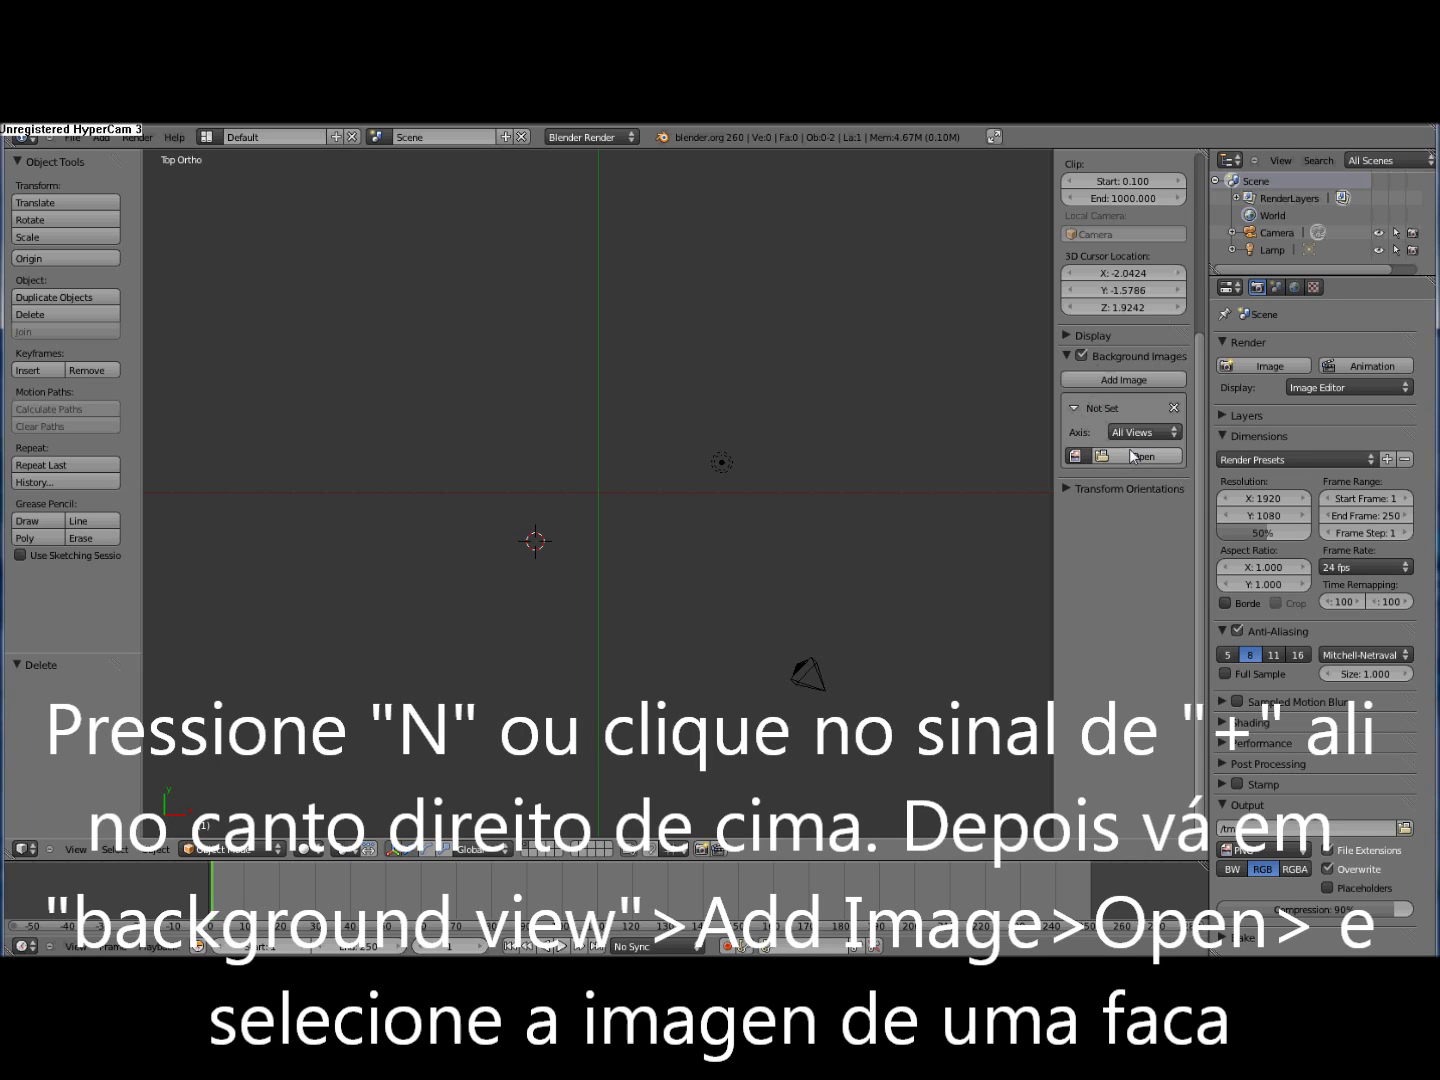
left_click(1133, 458)
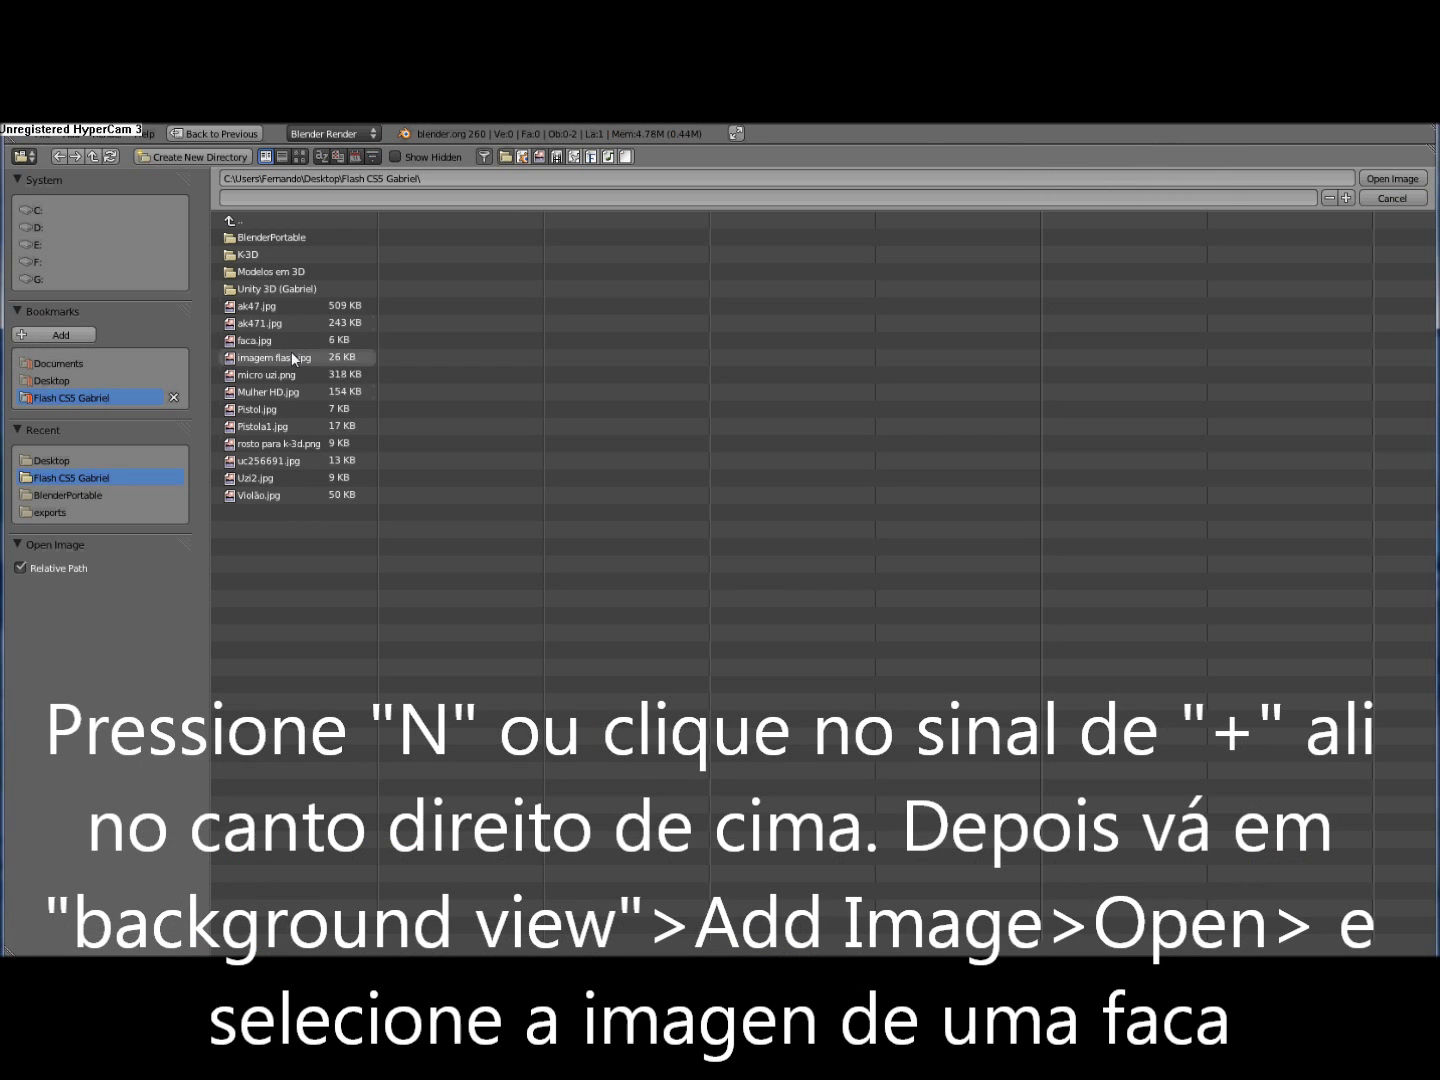
left_click(307, 464)
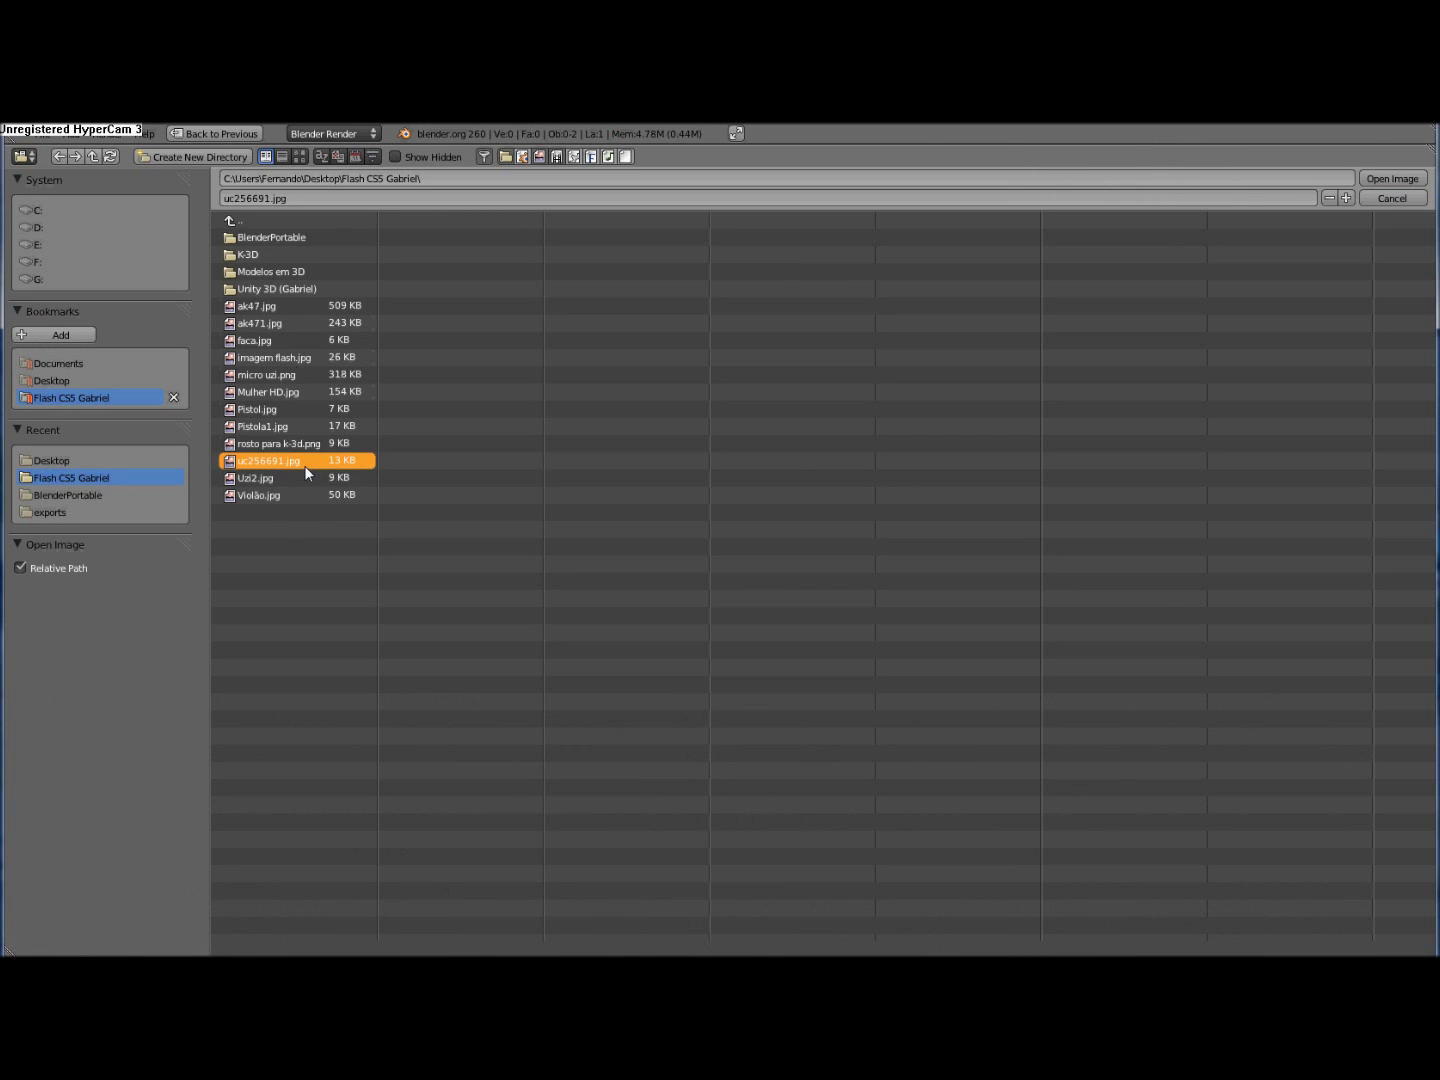
double_click(305, 465)
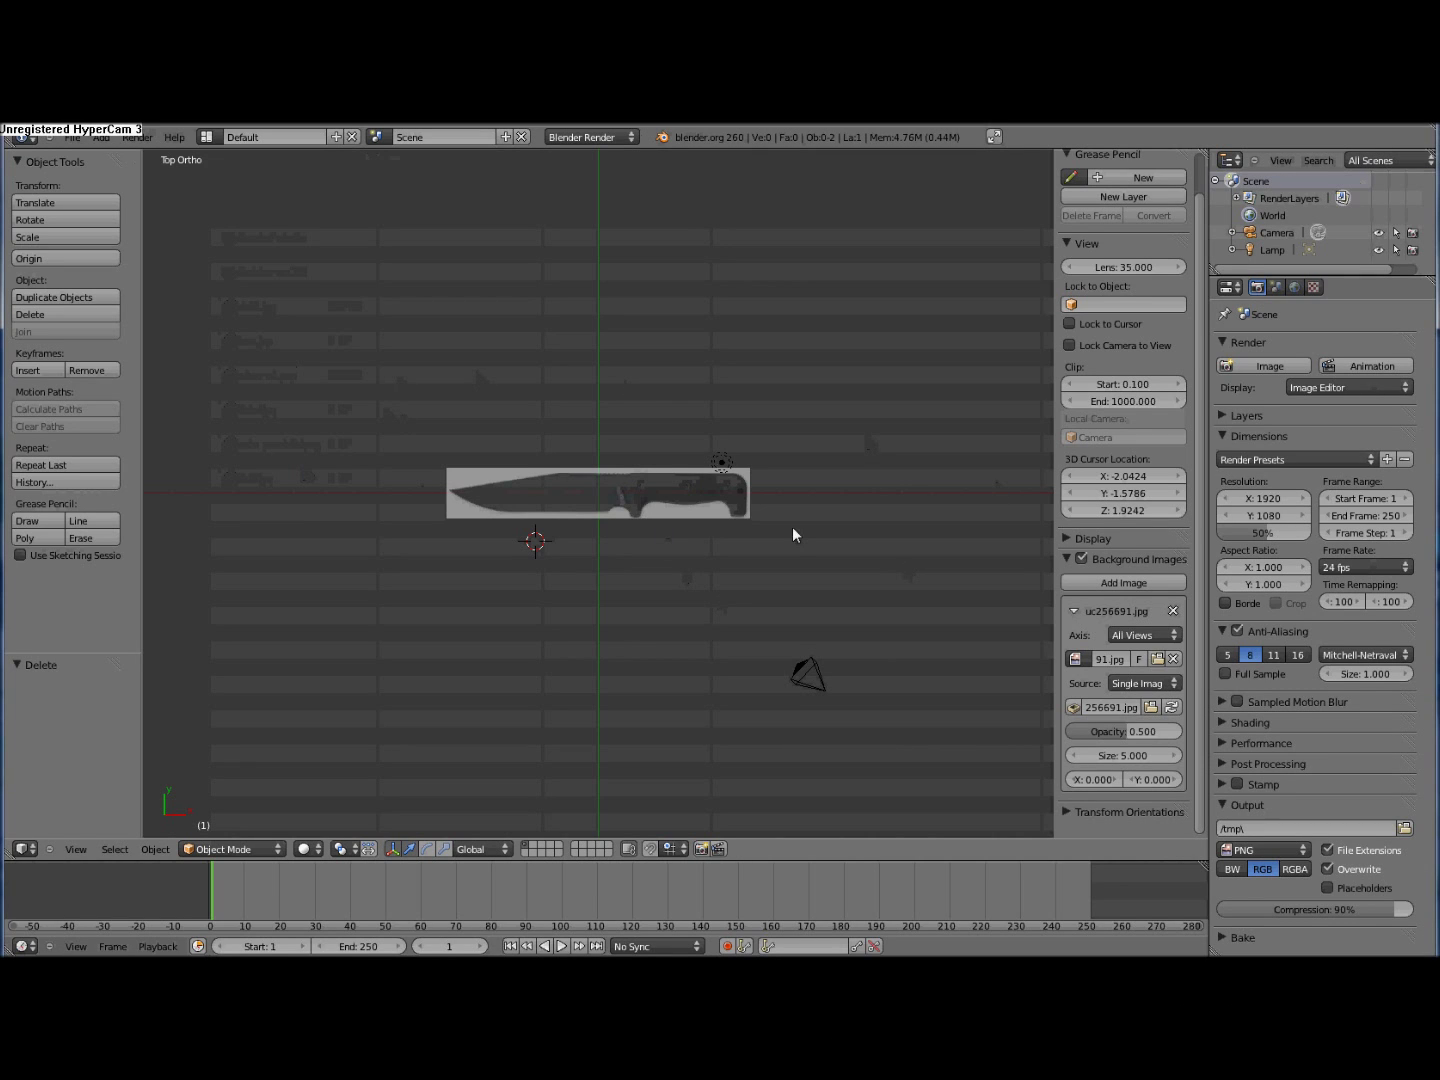
scroll(633, 481, "up", 5)
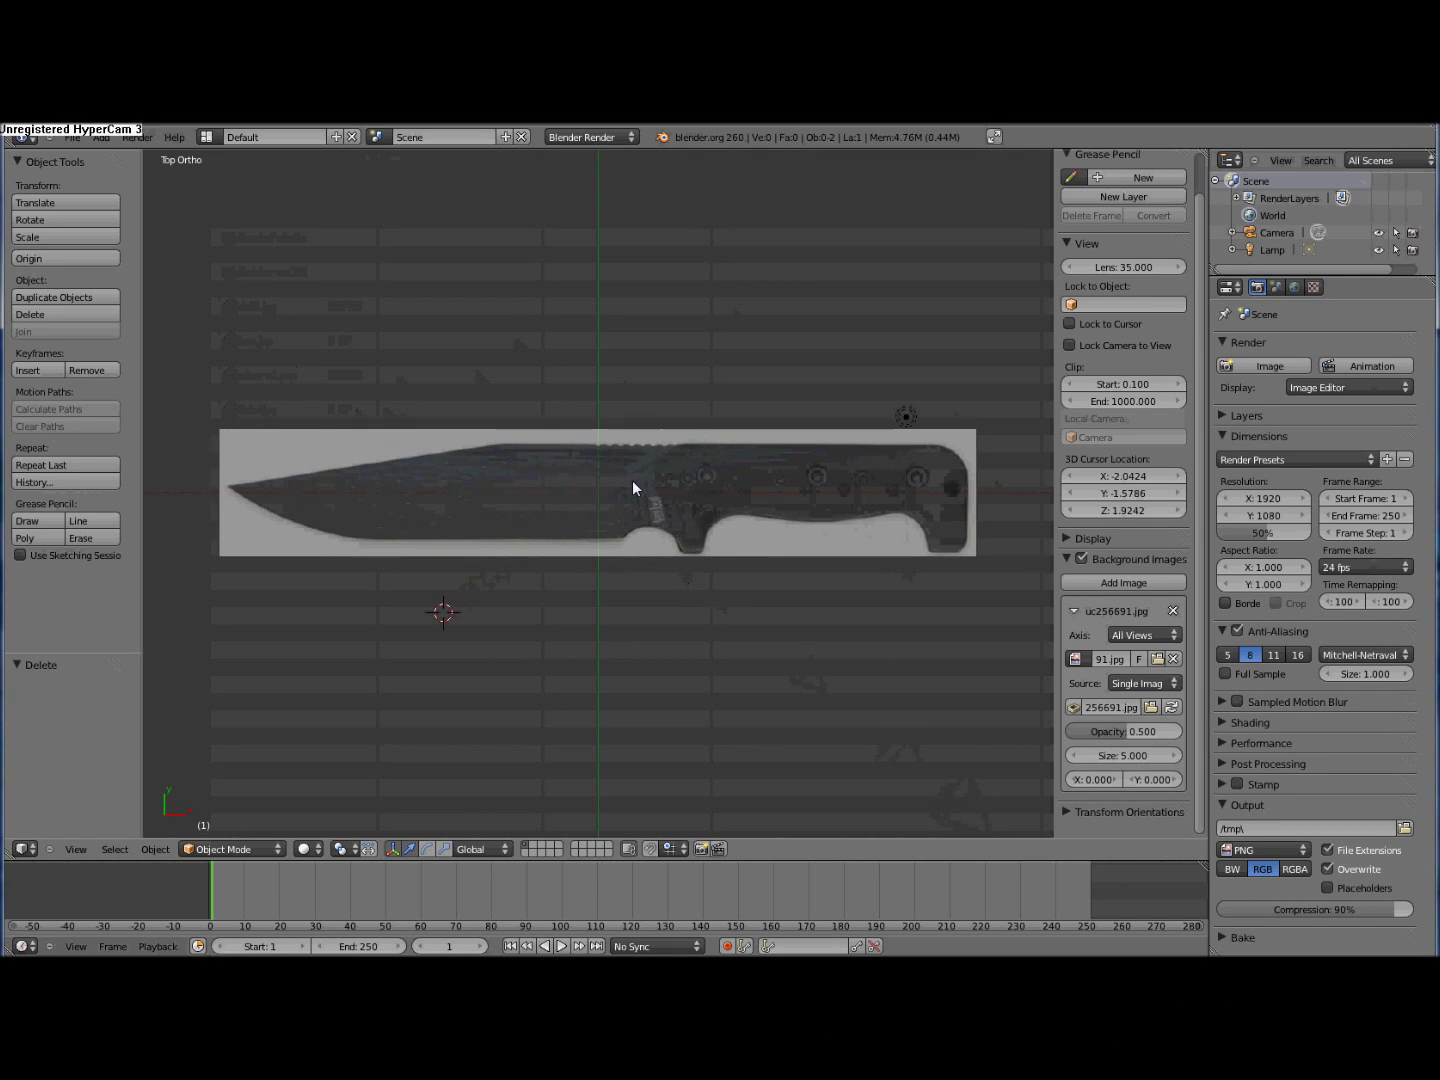
scroll(633, 481, "up", 1)
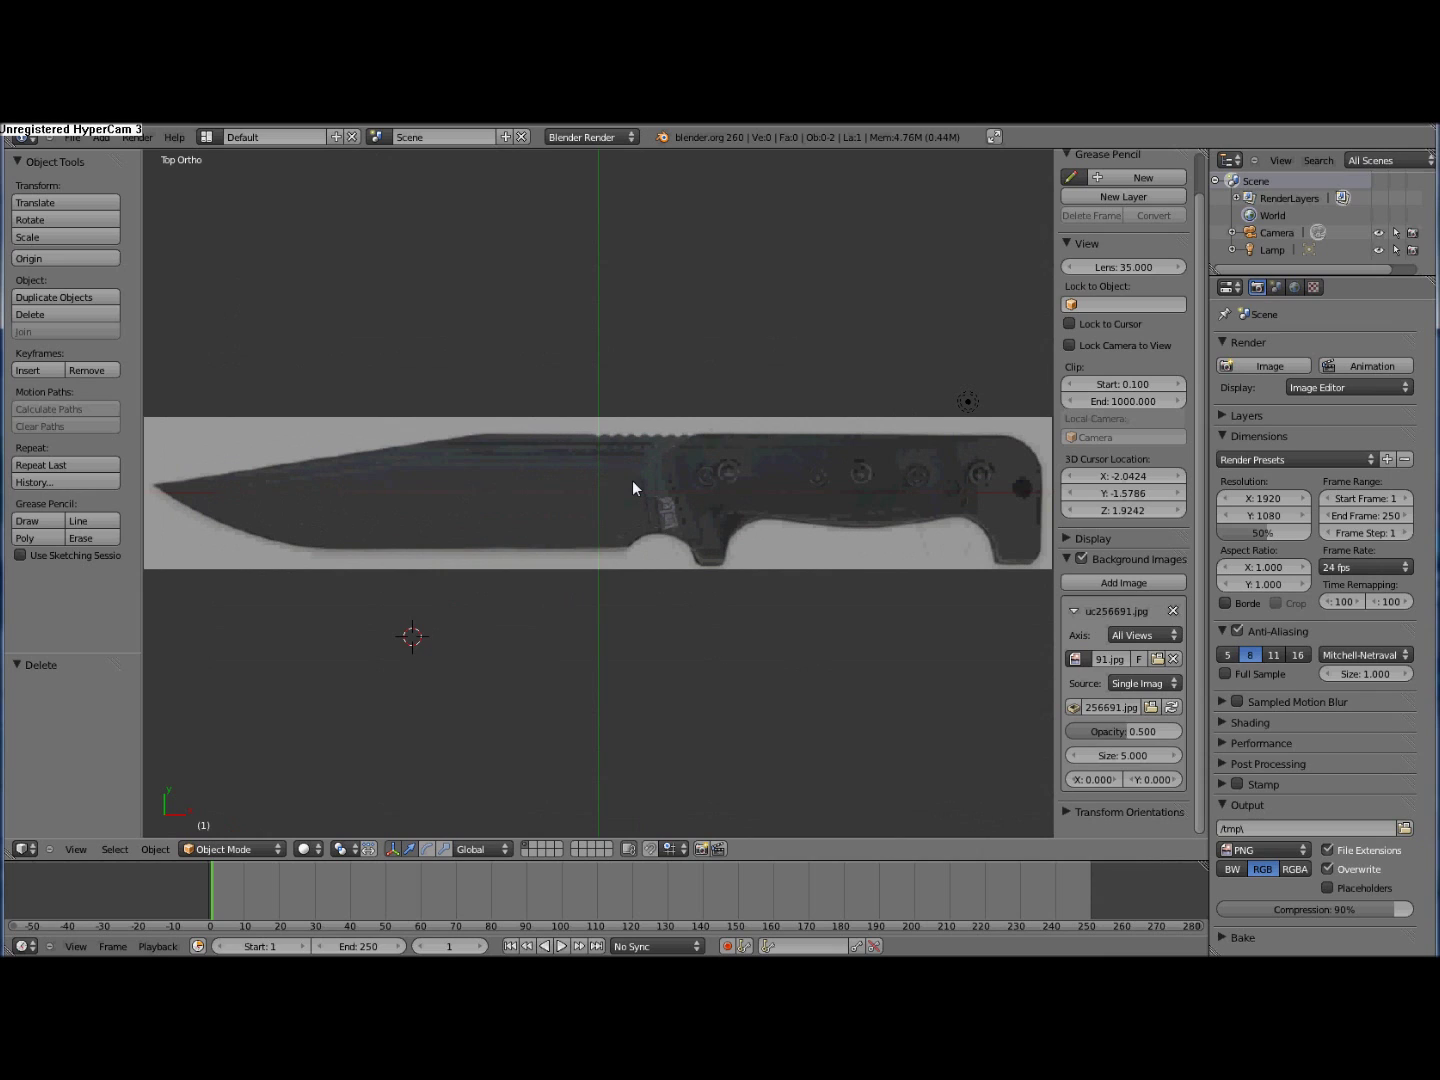
key("n")
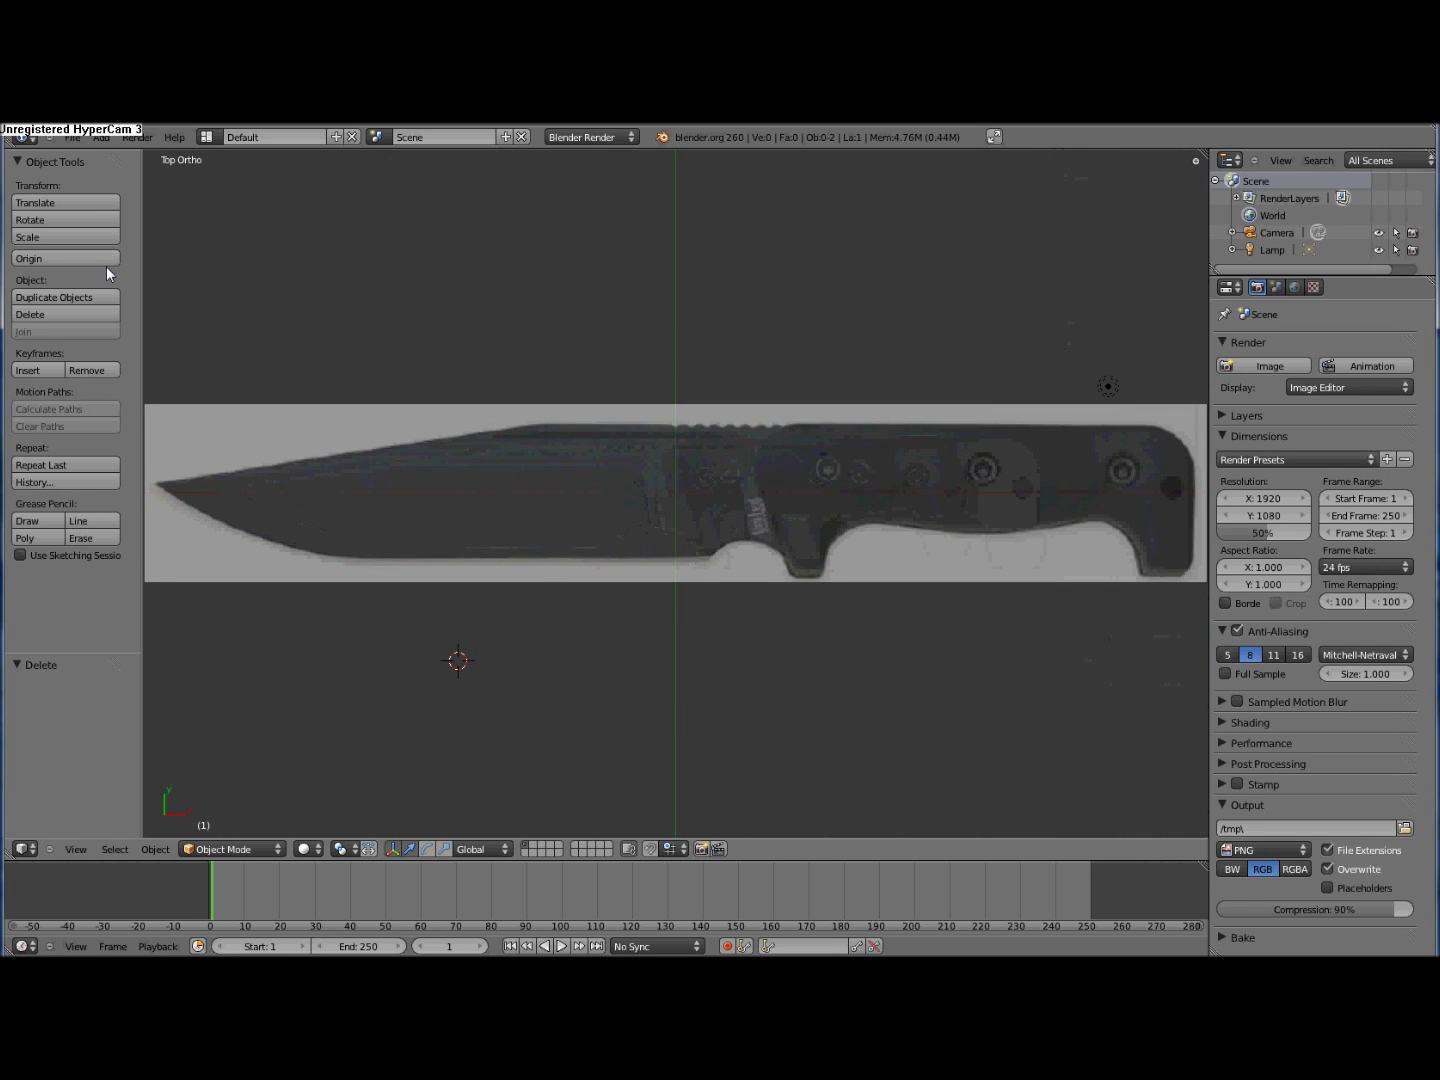
- Add a plane mesh and start moving it along Y
key("shift+a")
key("g")
key("y")
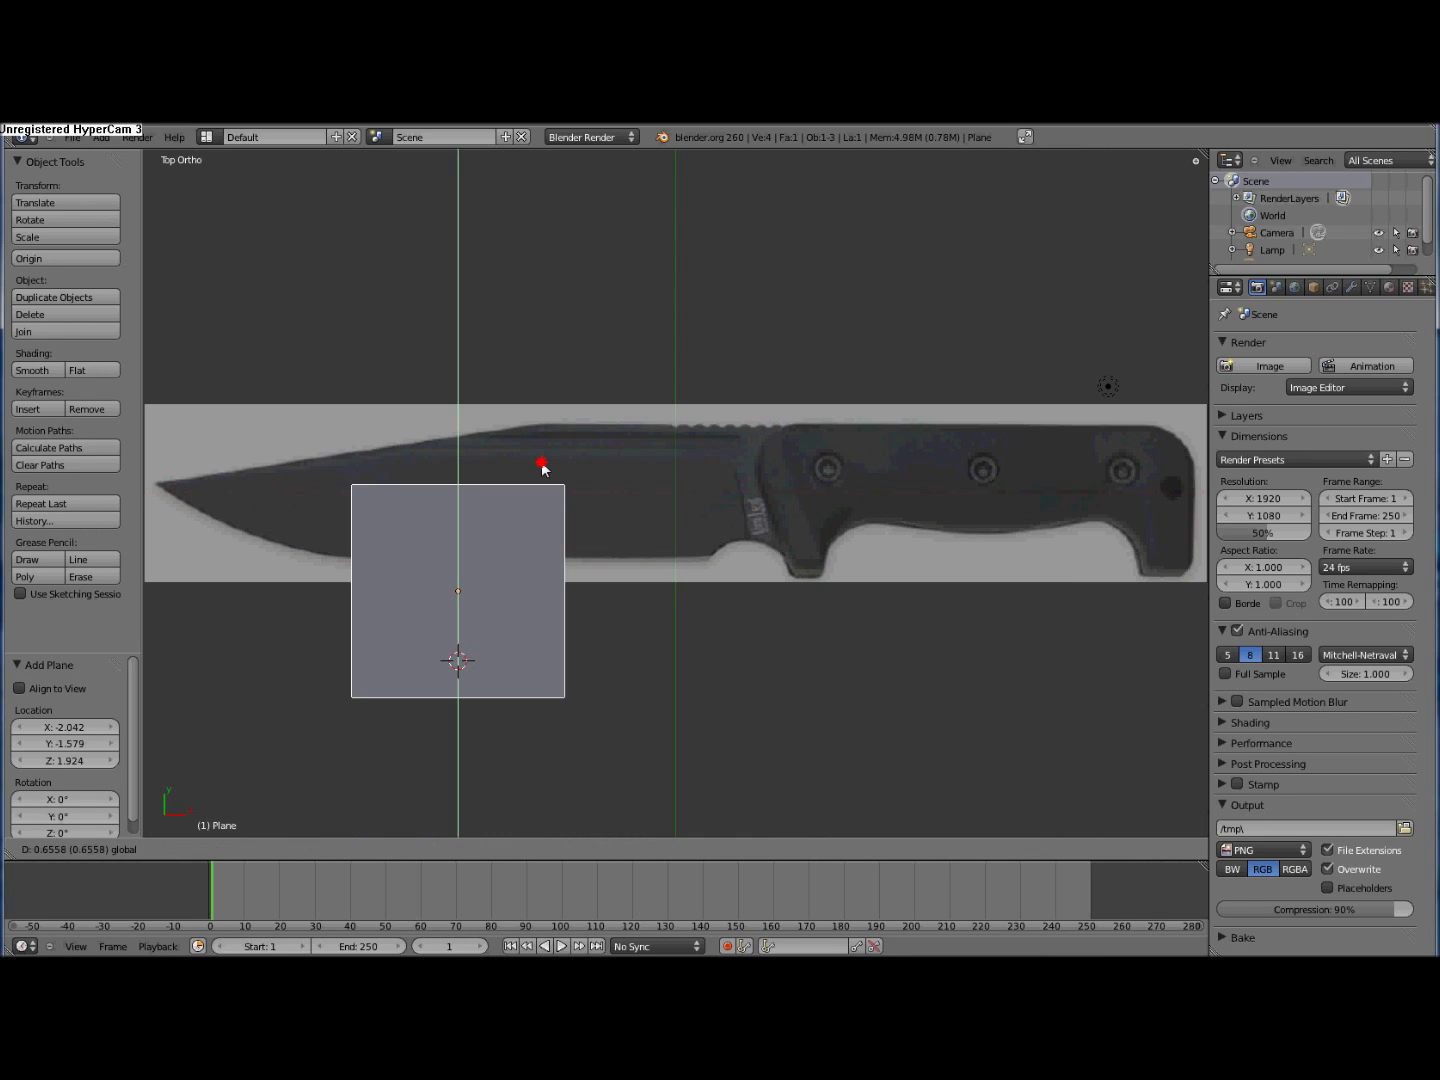
- Move the plane along X and Y over the rear of the knife handle, then enter Edit Mode
left_click(543, 451)
key("g")
key("x")
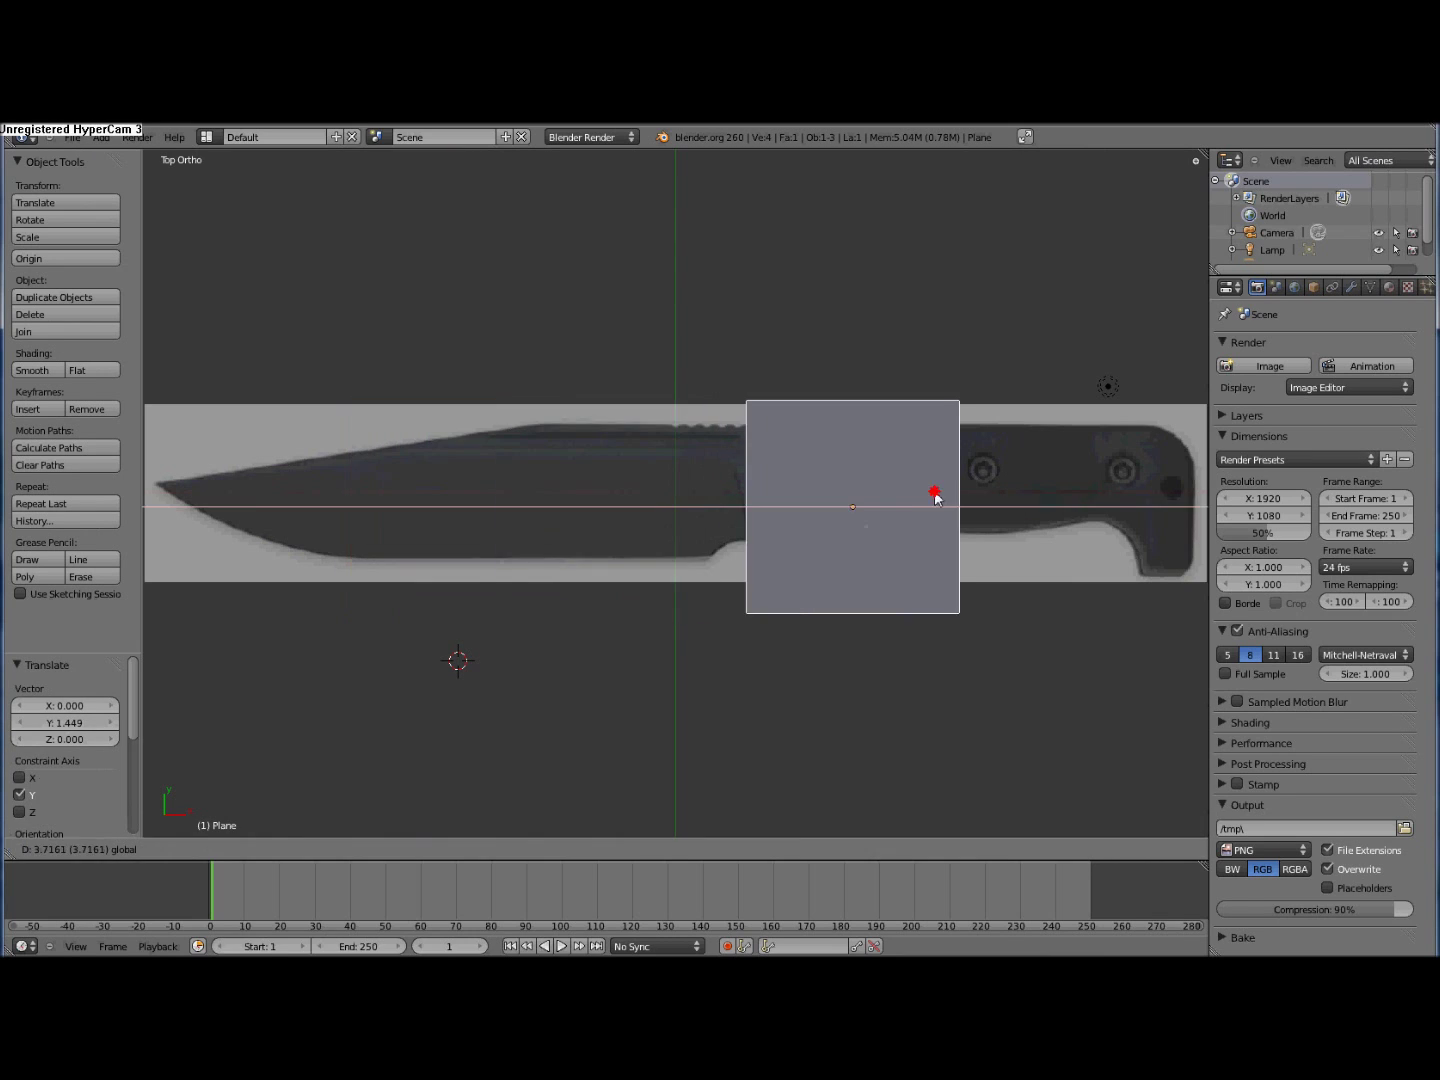
left_click(1043, 495)
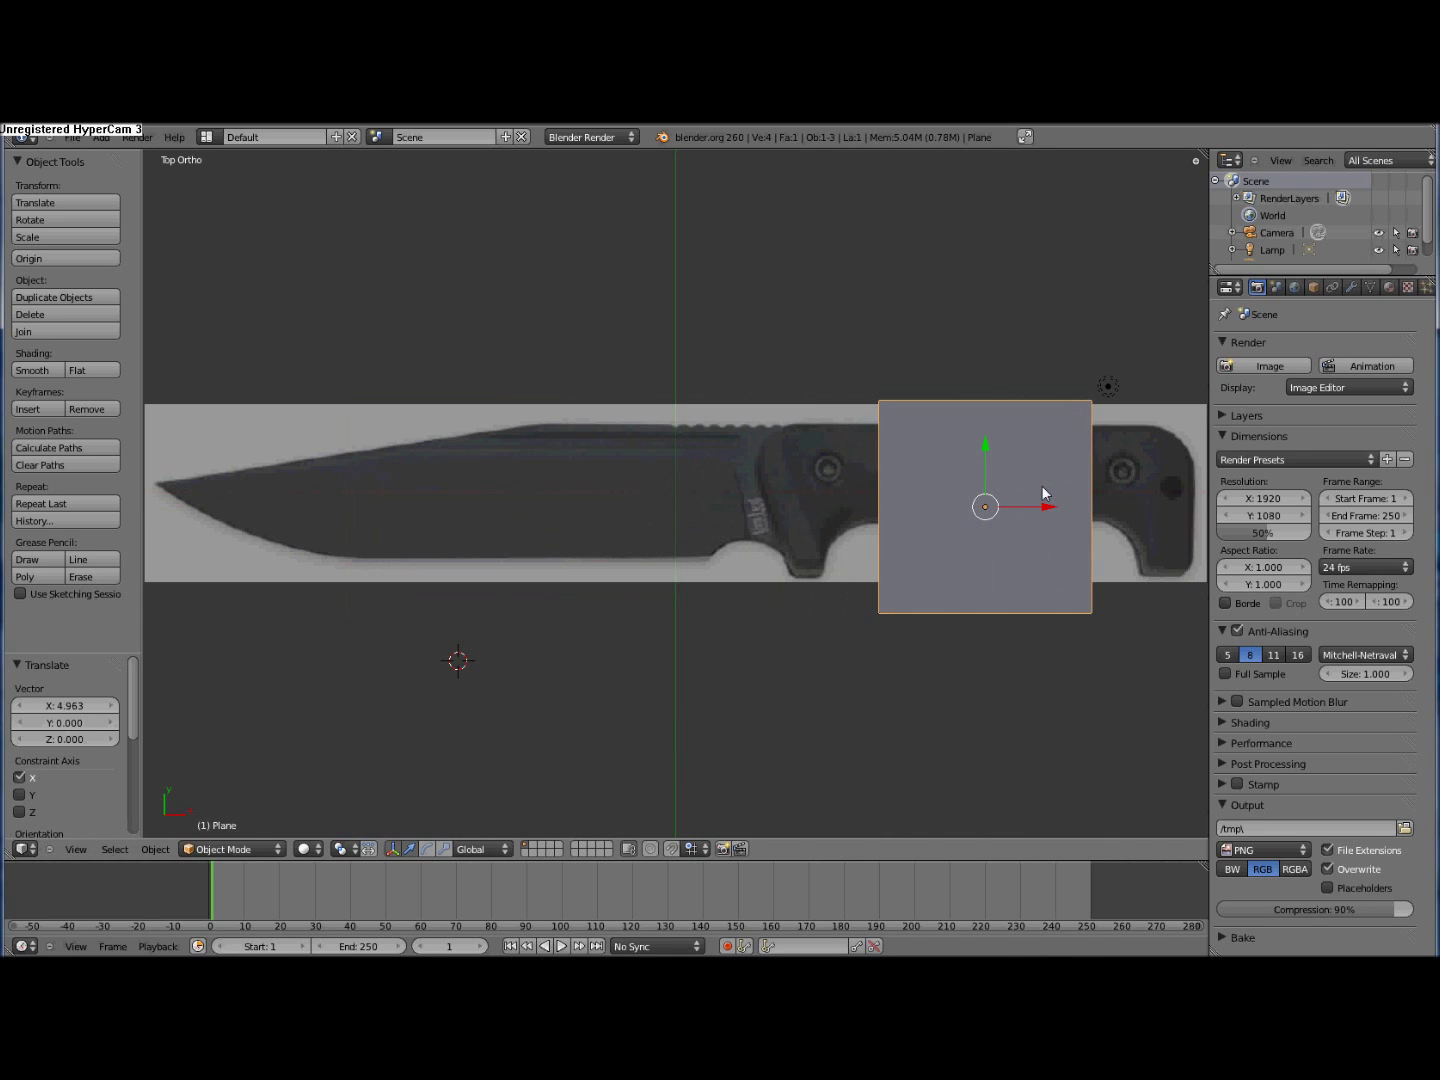
left_click(1040, 486)
key("g")
key("y")
left_click(996, 483)
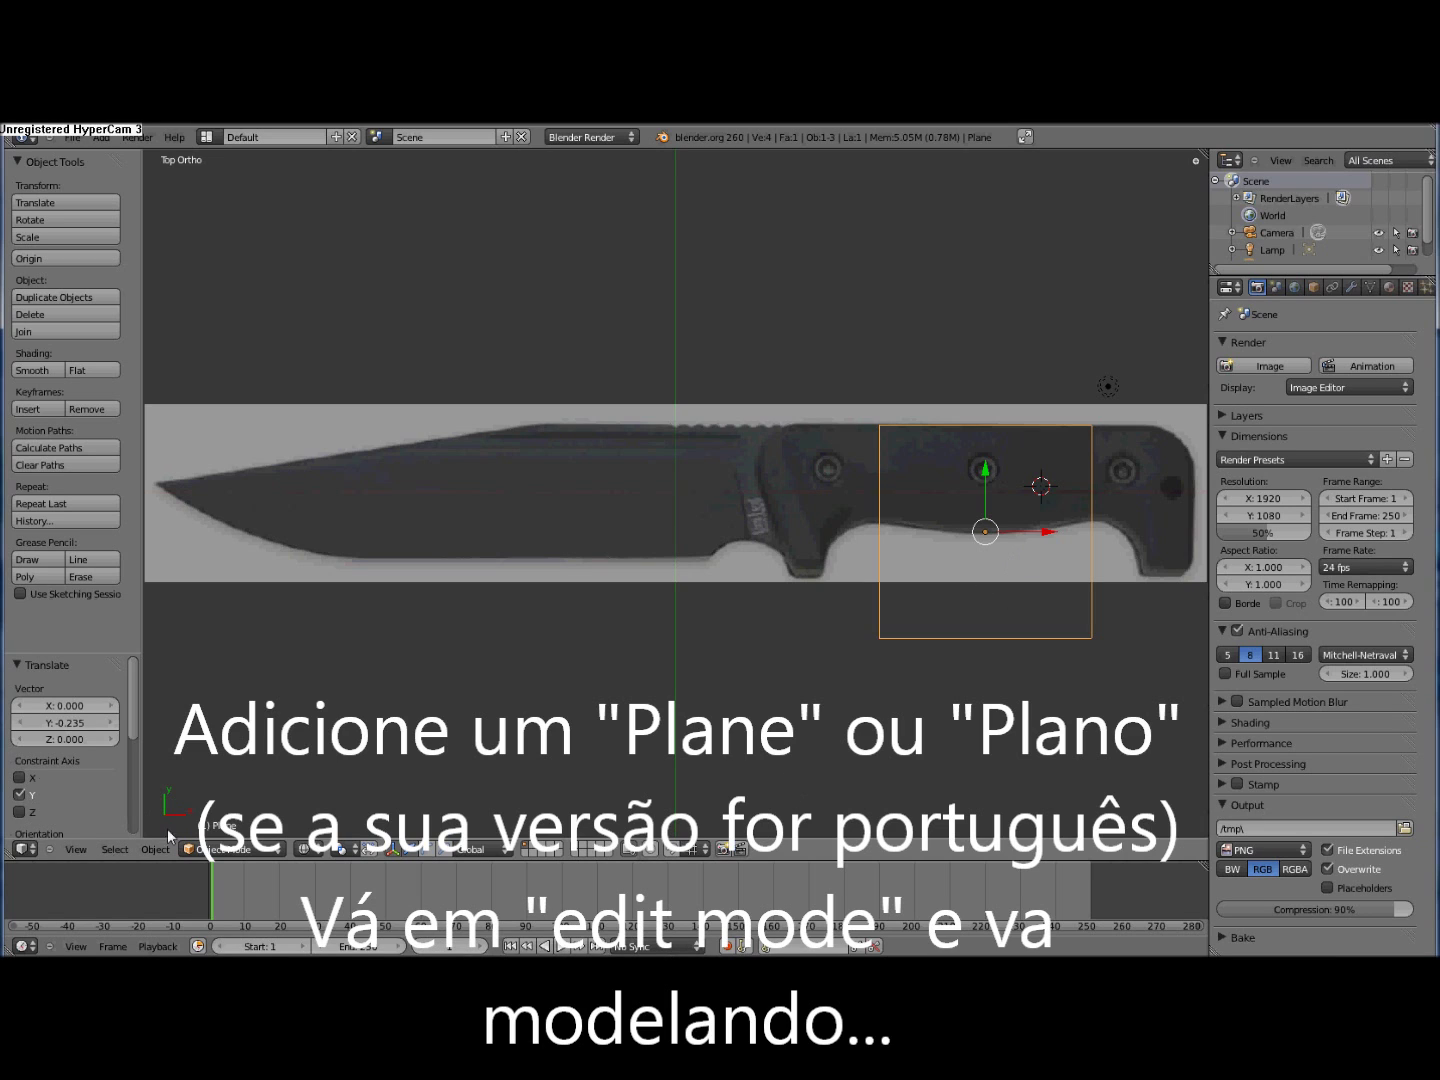
left_click(220, 858)
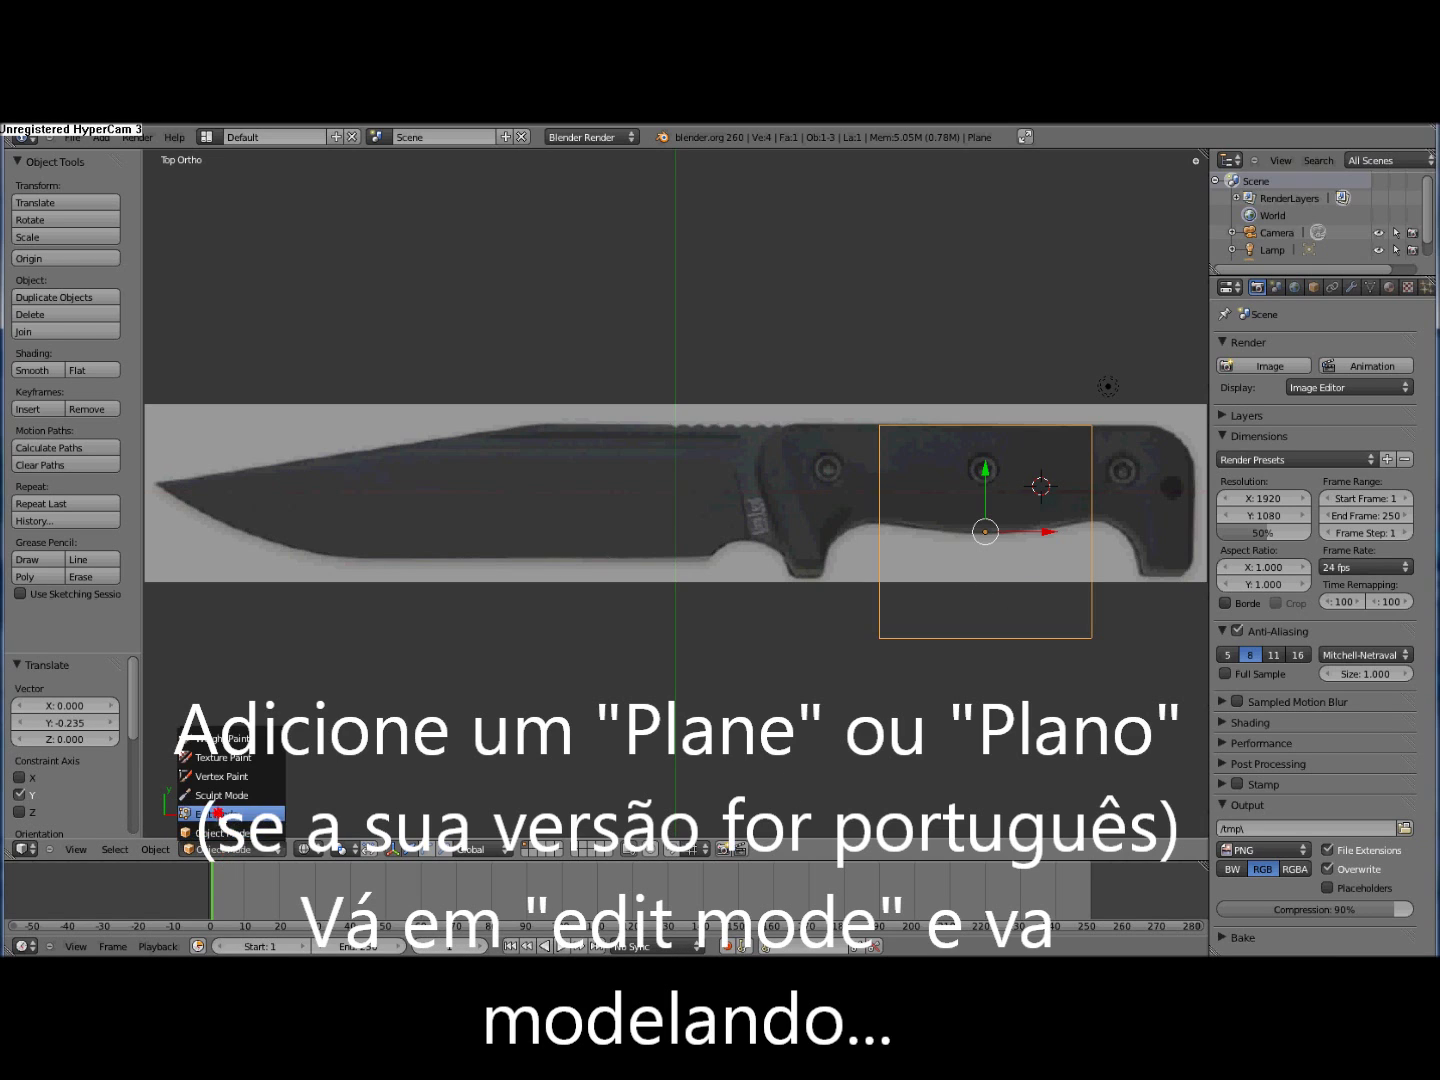
left_click(220, 821)
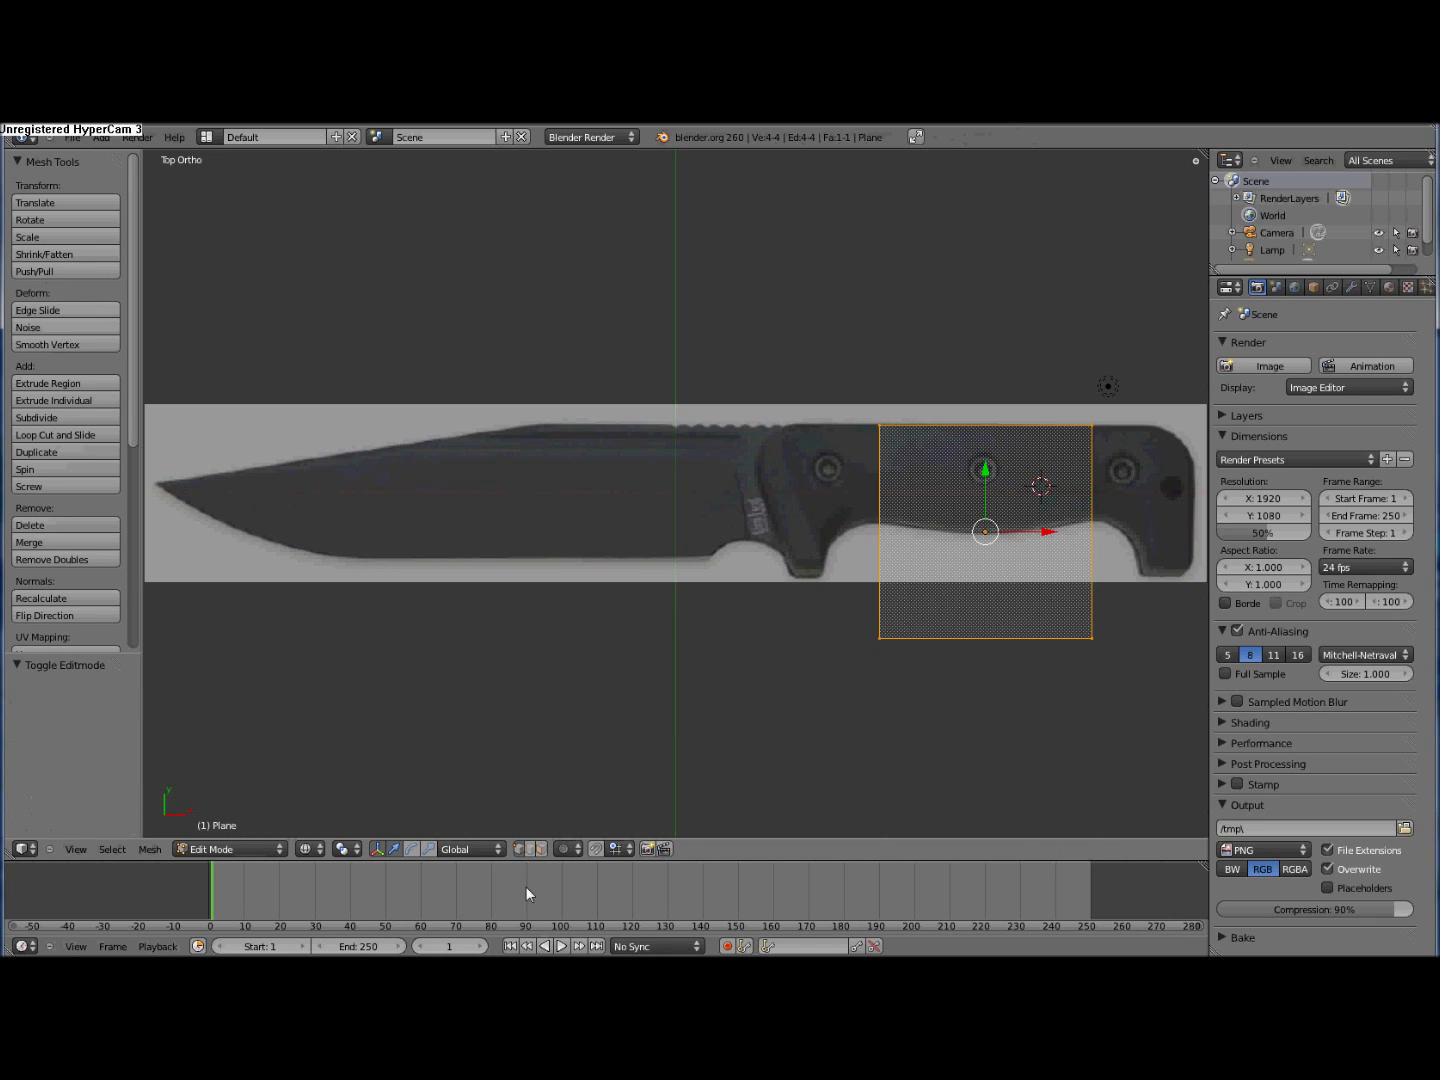
- Raise the plane's bottom edge along Y to line up with the handle's underside
right_click(880, 640)
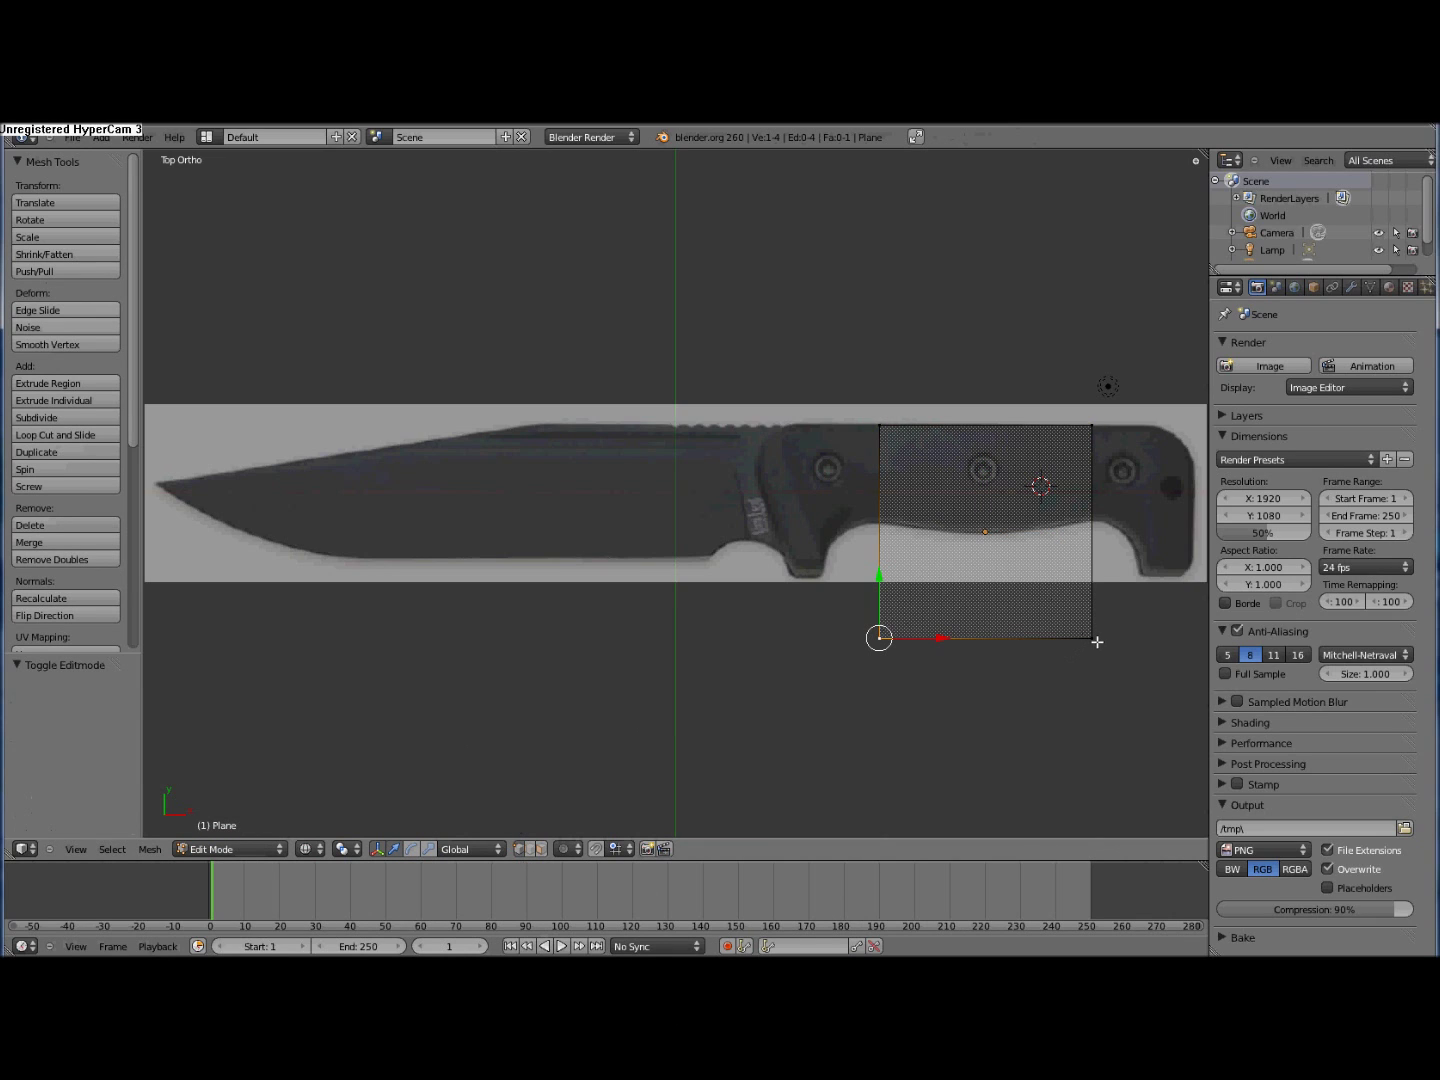
right_click(1096, 641, "shift")
key("g")
key("y")
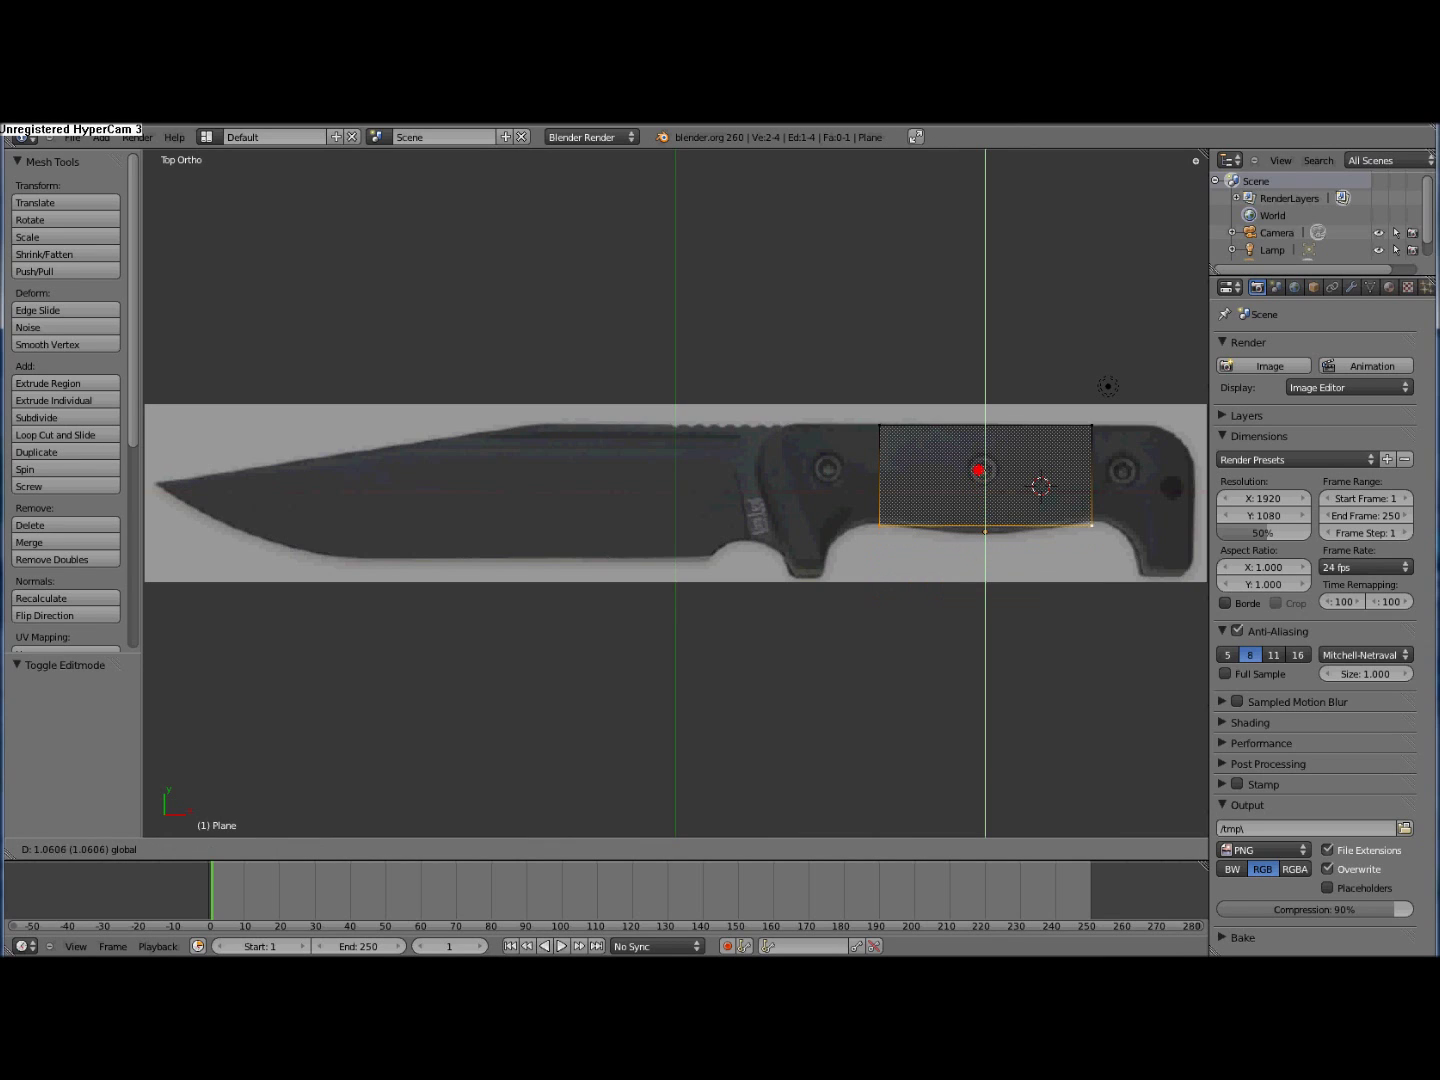
left_click(974, 468)
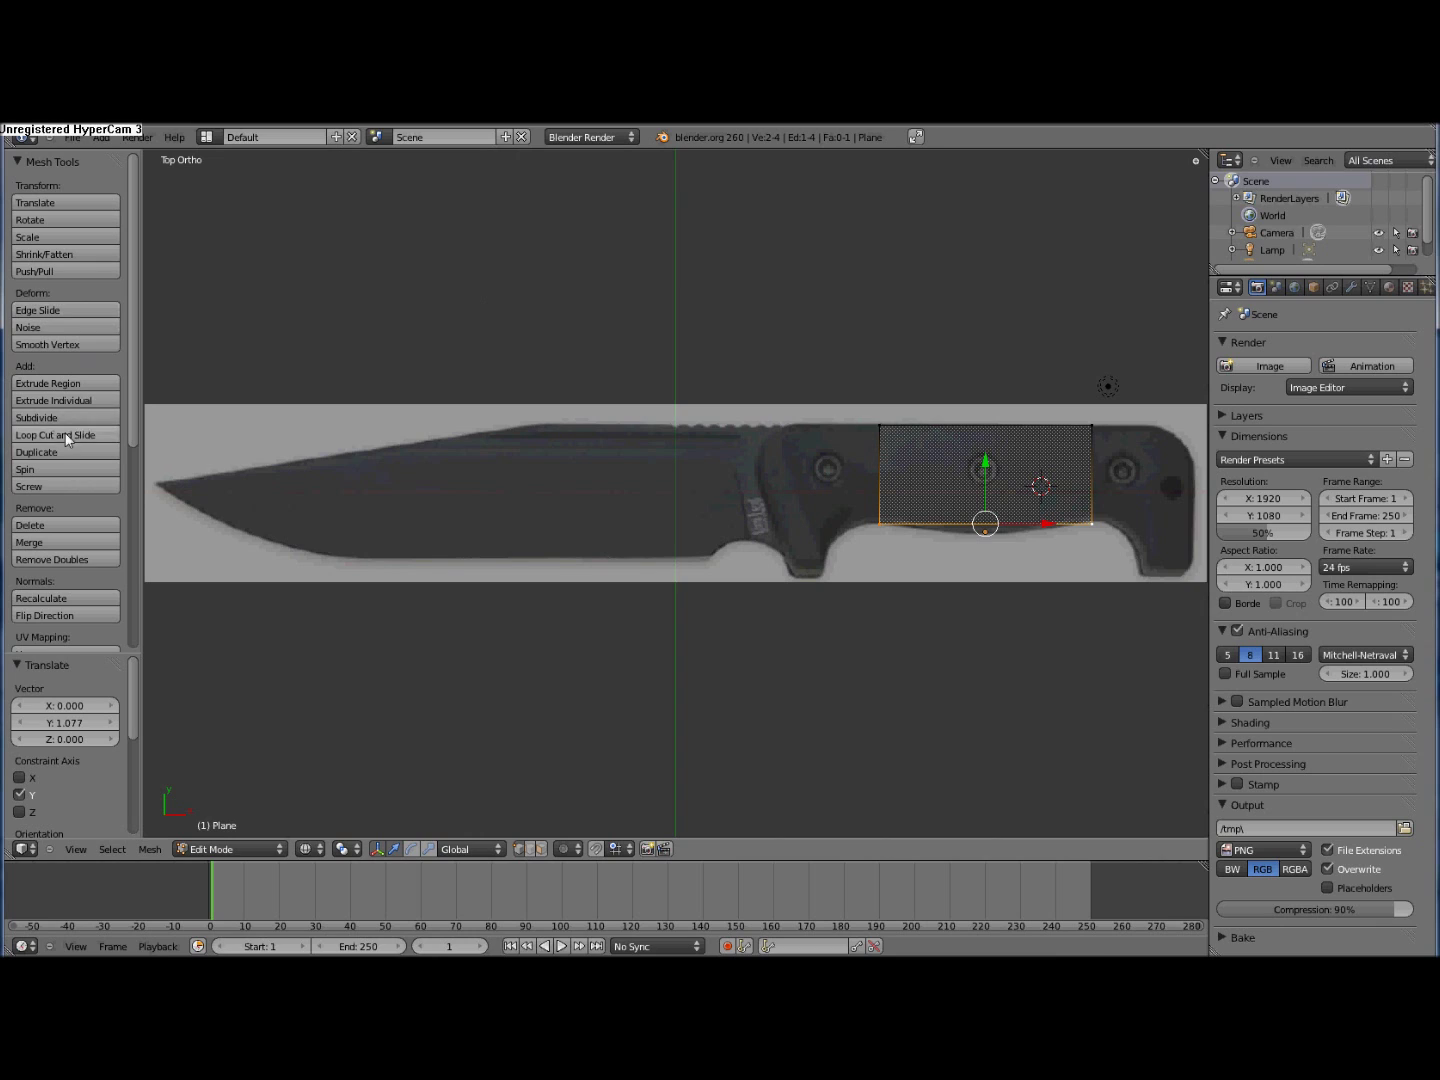
- Add a centred loop cut and fit the lower vertices along Y to the handle curve
left_click(20, 440)
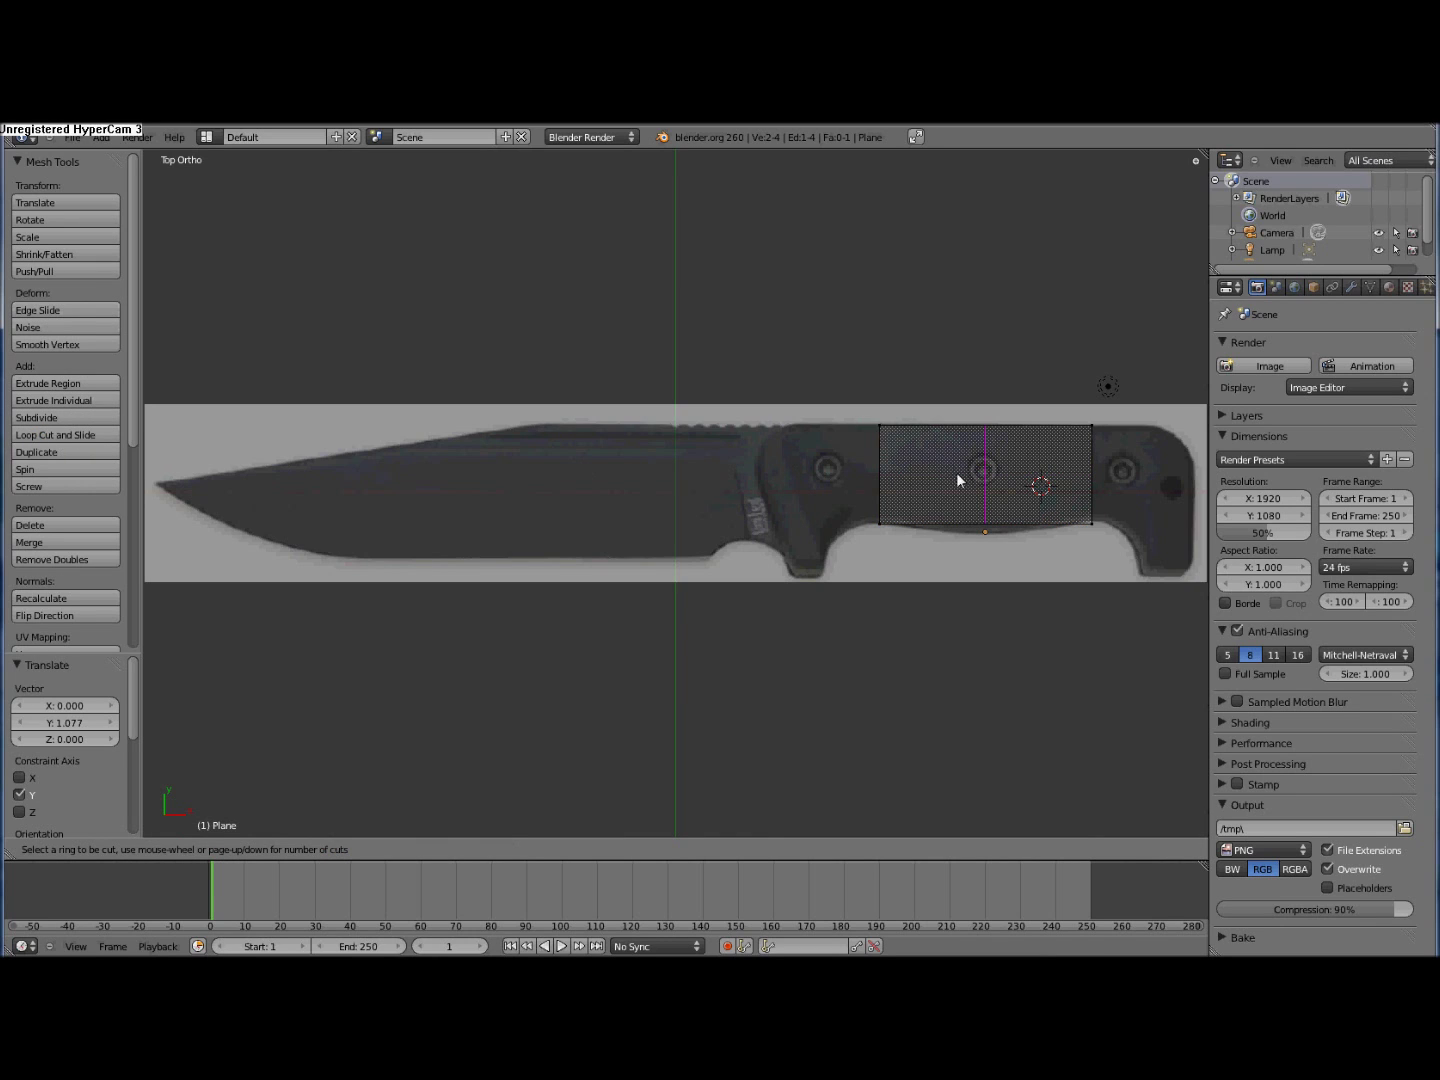
left_click(983, 481)
right_click(943, 503)
key("g")
key("y")
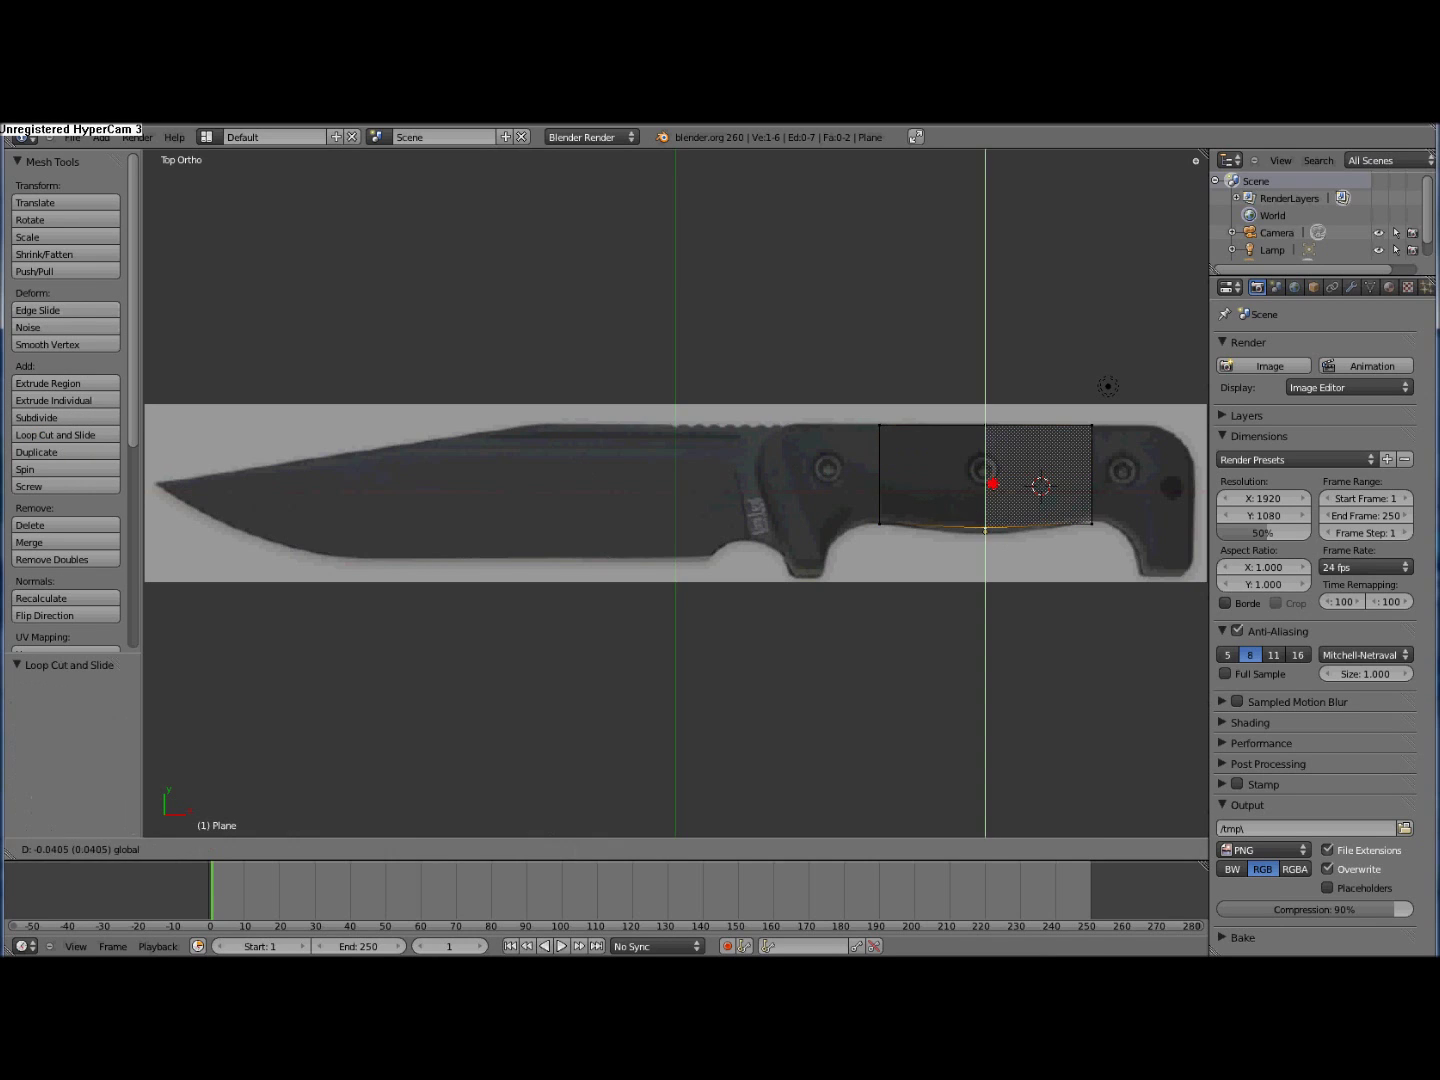
left_click(990, 484)
right_click(1091, 521)
key("g")
key("y")
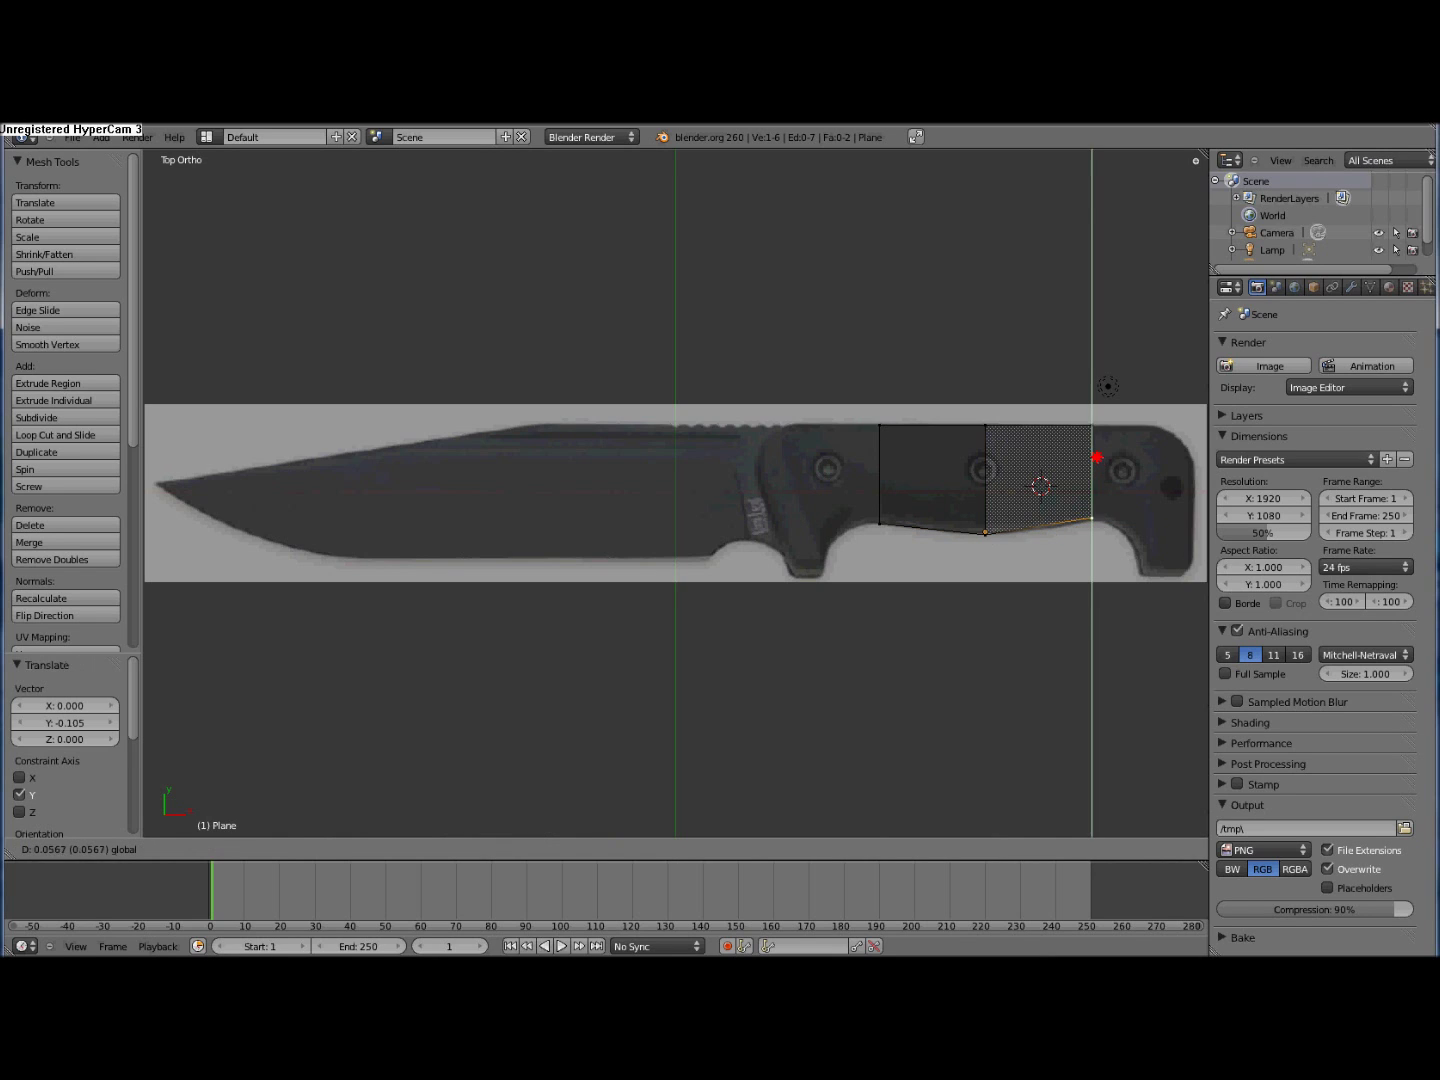
left_click(1099, 463)
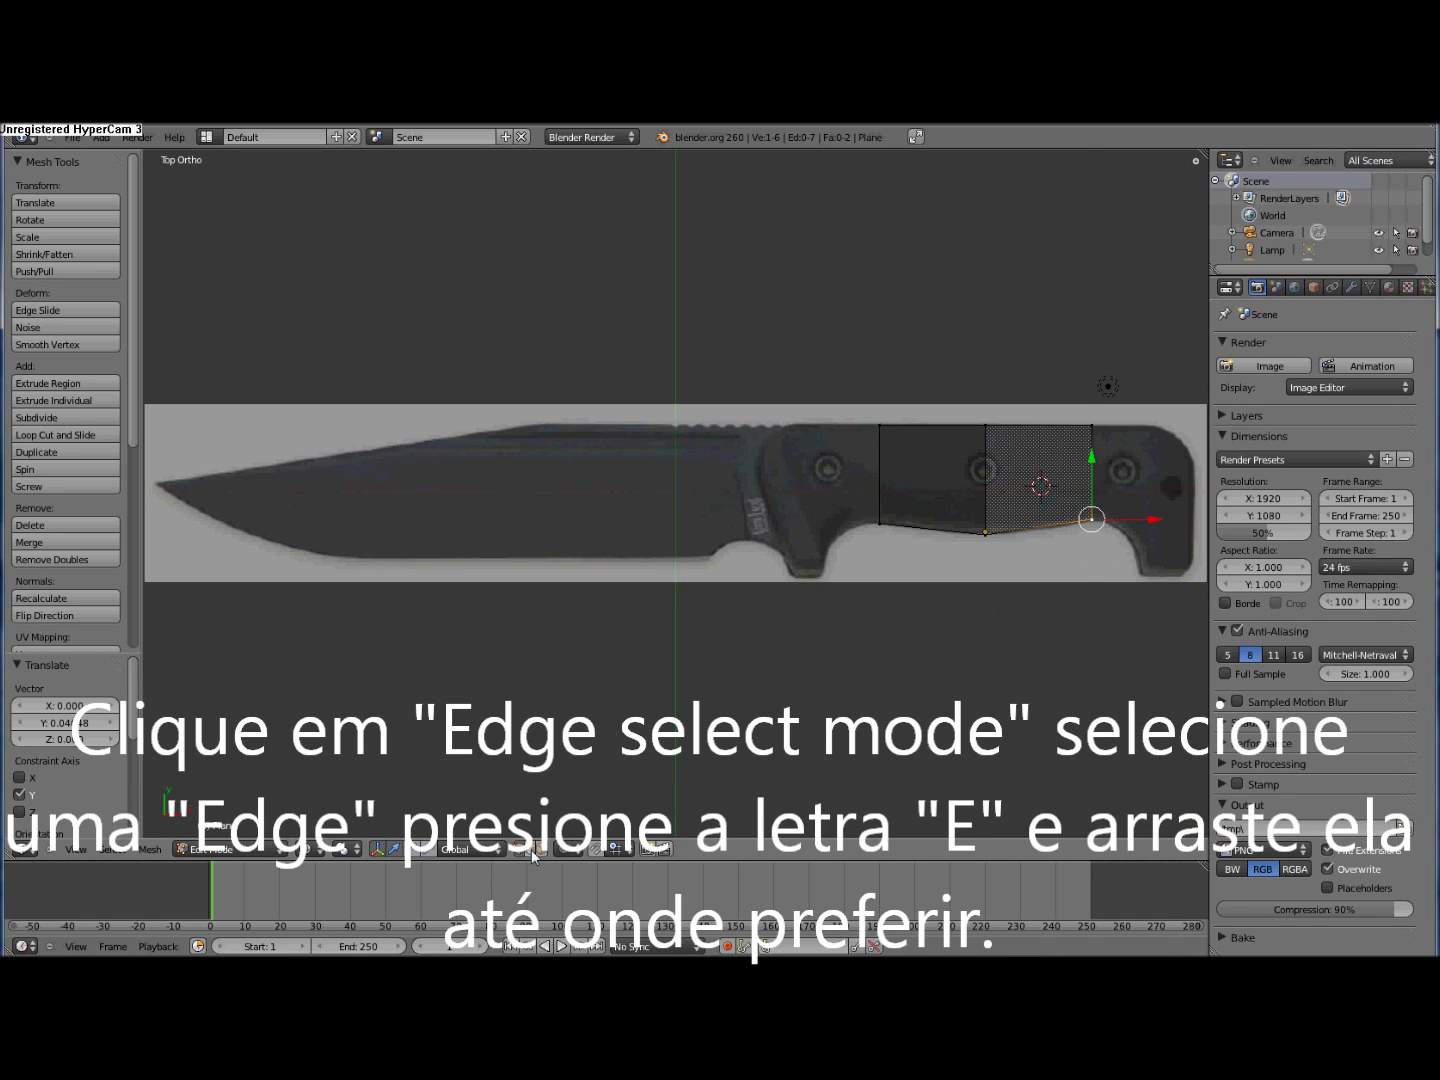
- Extrude the right end edge out to the handle butt
key("a")
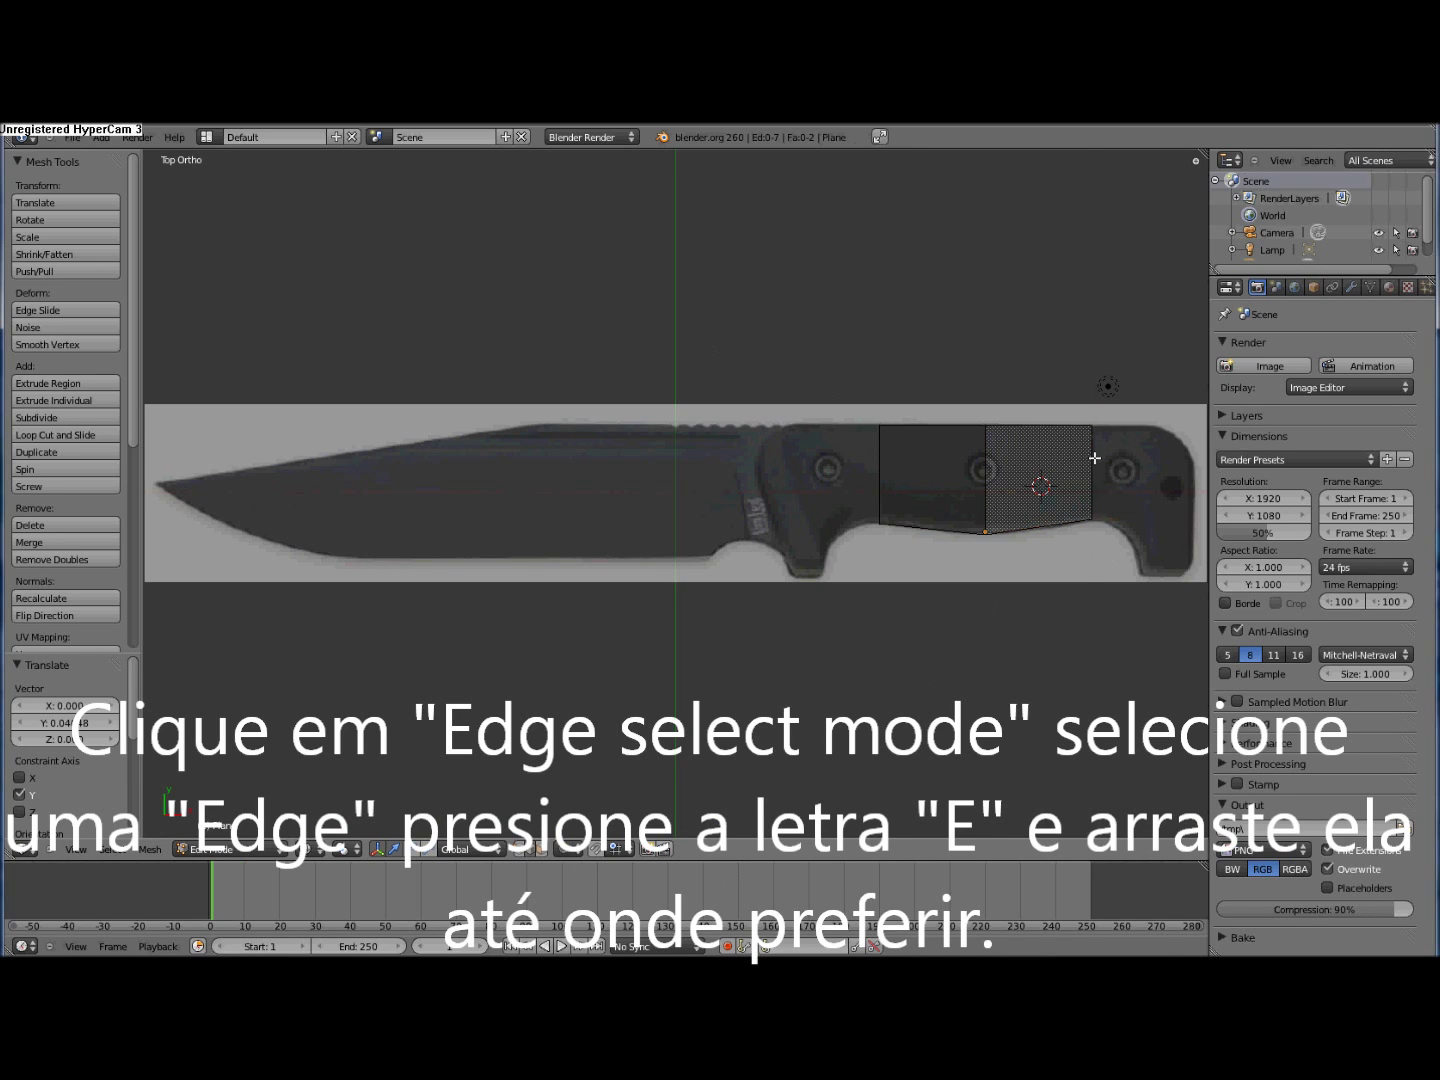
right_click(1086, 456)
key("e")
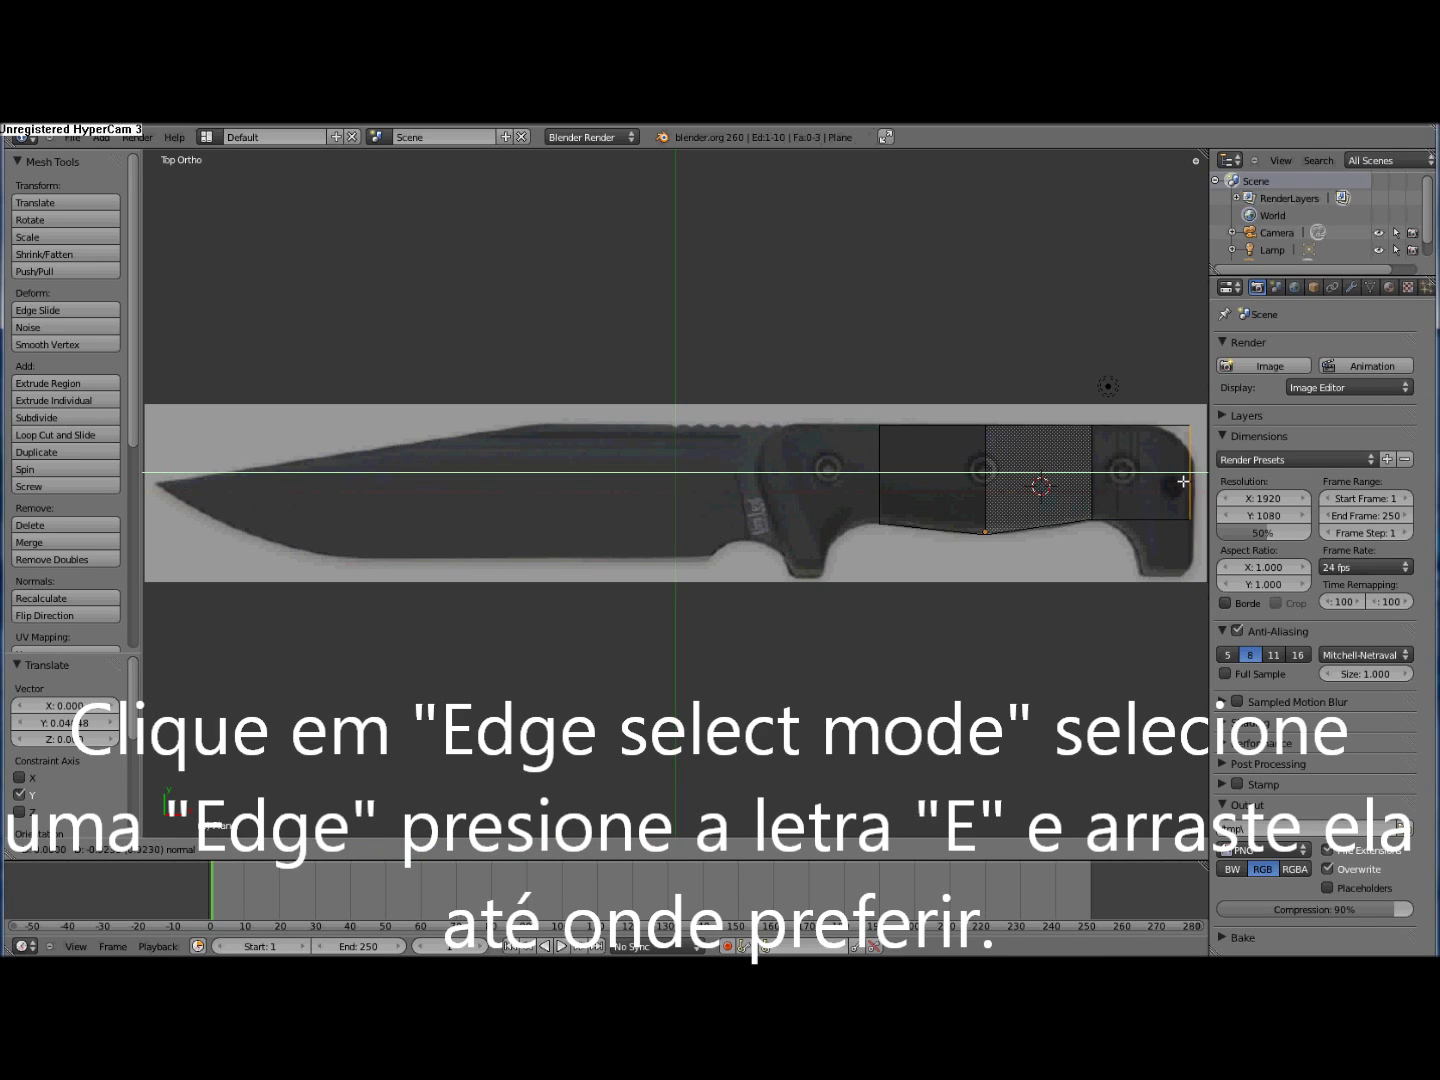
left_click(1186, 480)
- Add three loop cuts across the extended face near the handle end
key("ctrl+r")
left_click(1143, 505)
right_click(1143, 505)
key("ctrl+r")
left_click(1126, 504)
right_click(1127, 504)
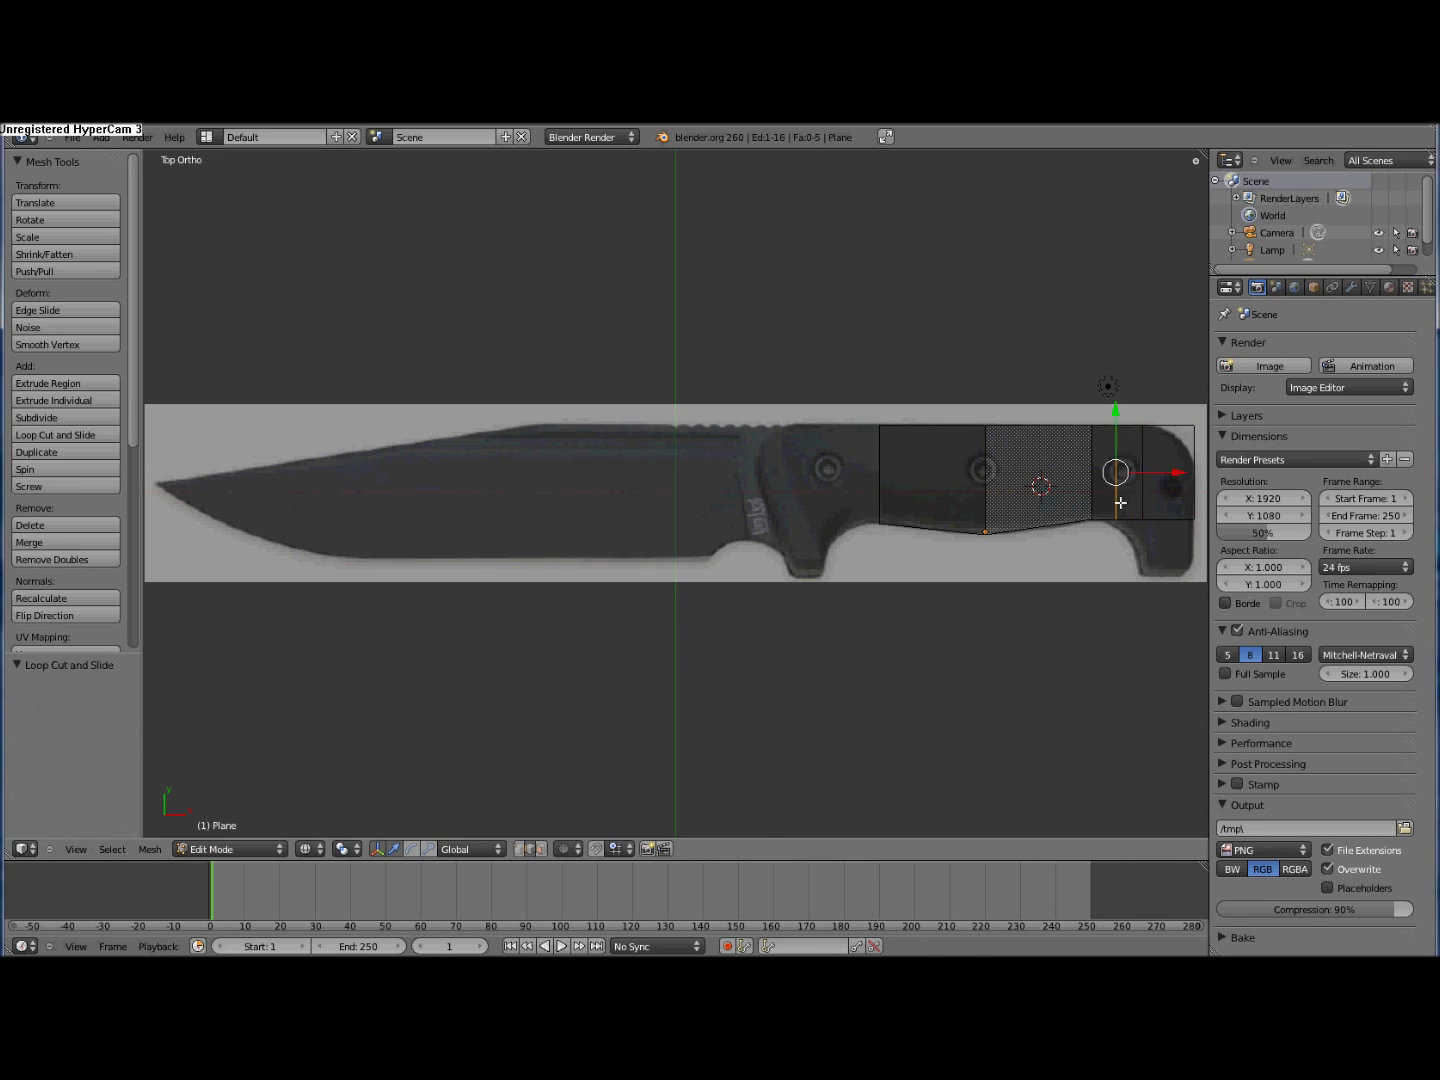
key("ctrl+r")
left_click(1163, 511)
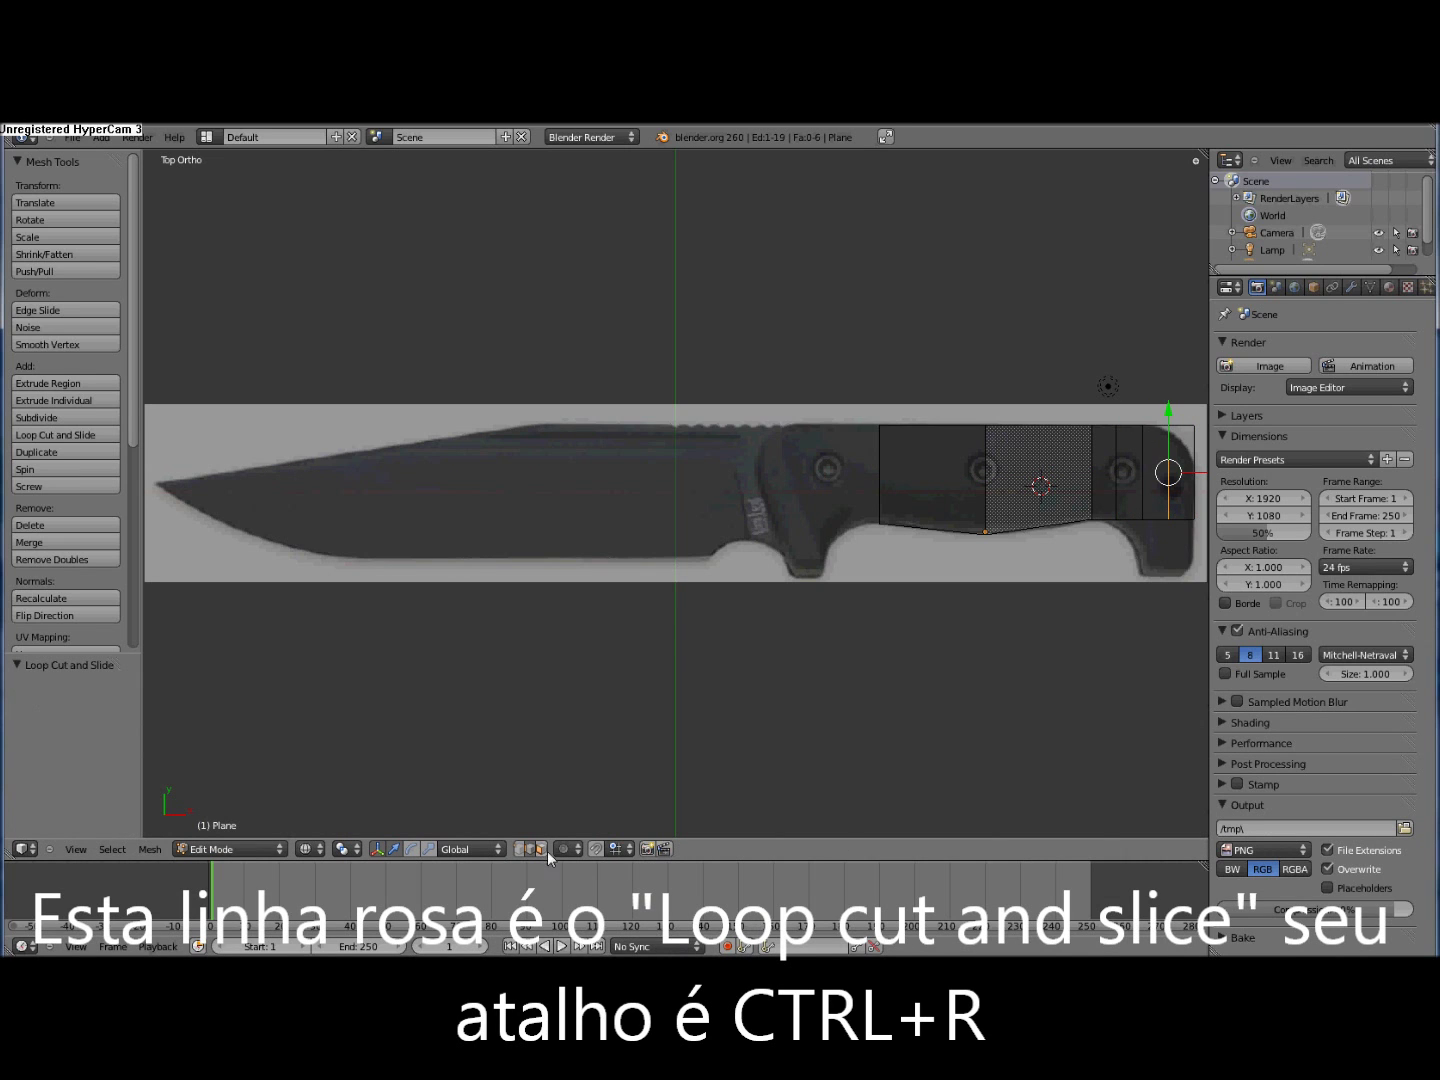
- In vertex select mode, move a bottom vertex of the handle end onto the handle's bottom edge
left_click(518, 849)
right_click(1114, 525)
key("g")
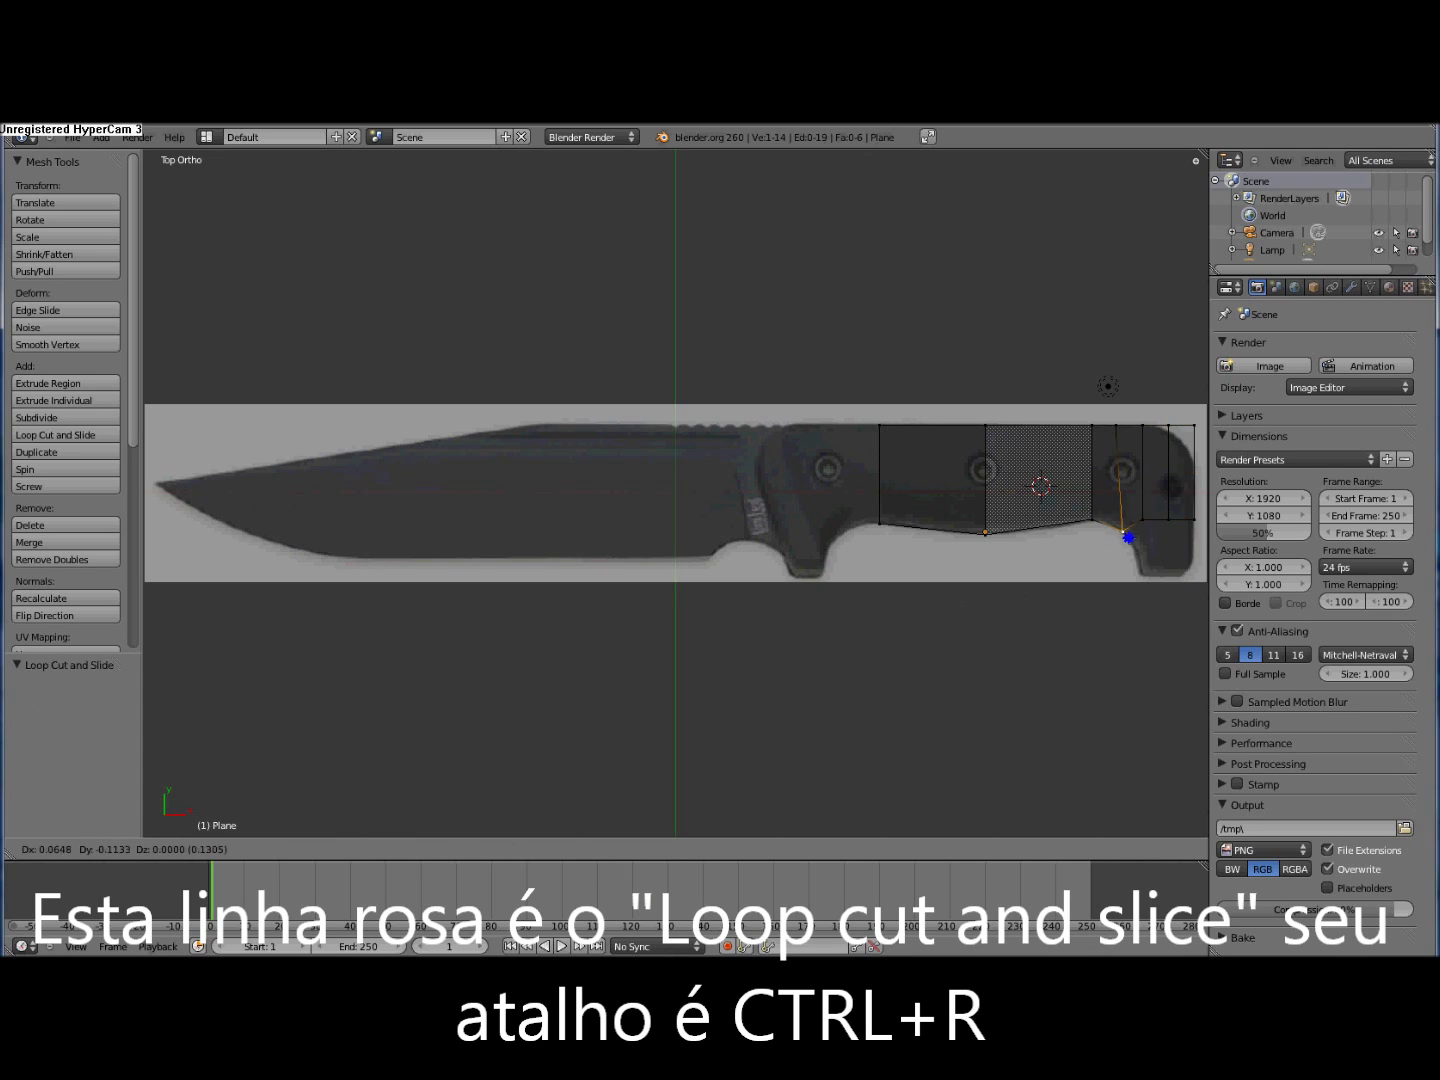
left_click(1109, 530)
key("g")
left_click(1136, 548)
key("g")
left_click(1141, 560)
key("g")
key("y")
left_click(1193, 561)
- Fit the corner and lower-right vertices onto the handle's bottom curve
key("g")
key("x")
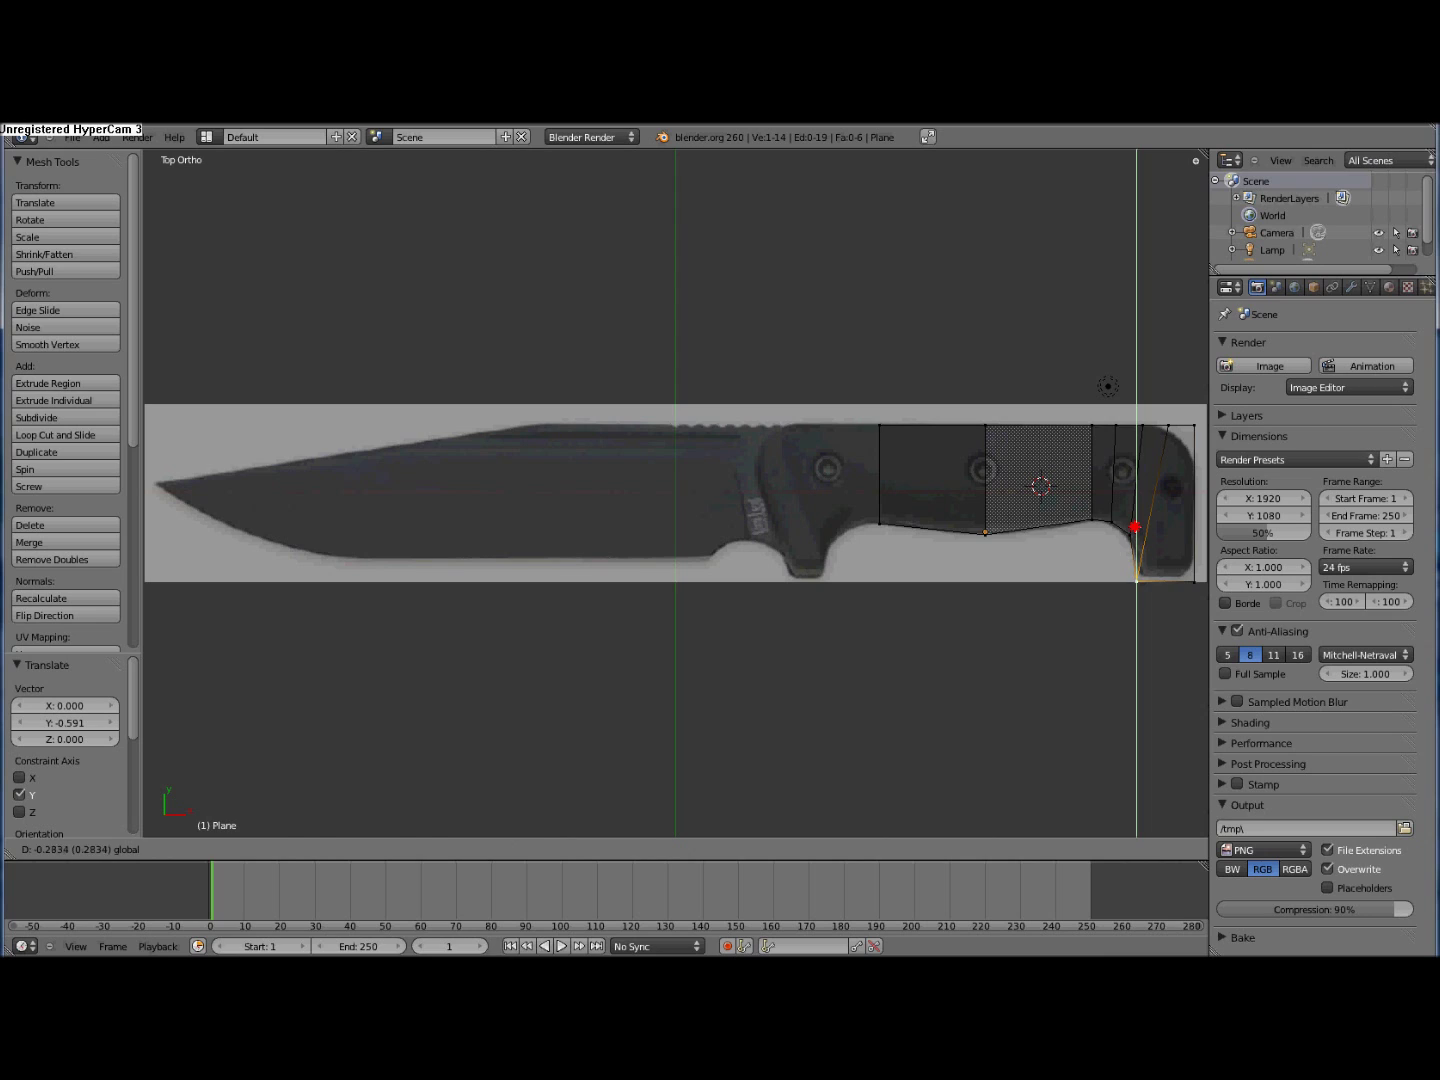
left_click(1135, 526)
right_click(1194, 579, "shift")
key("g")
key("y")
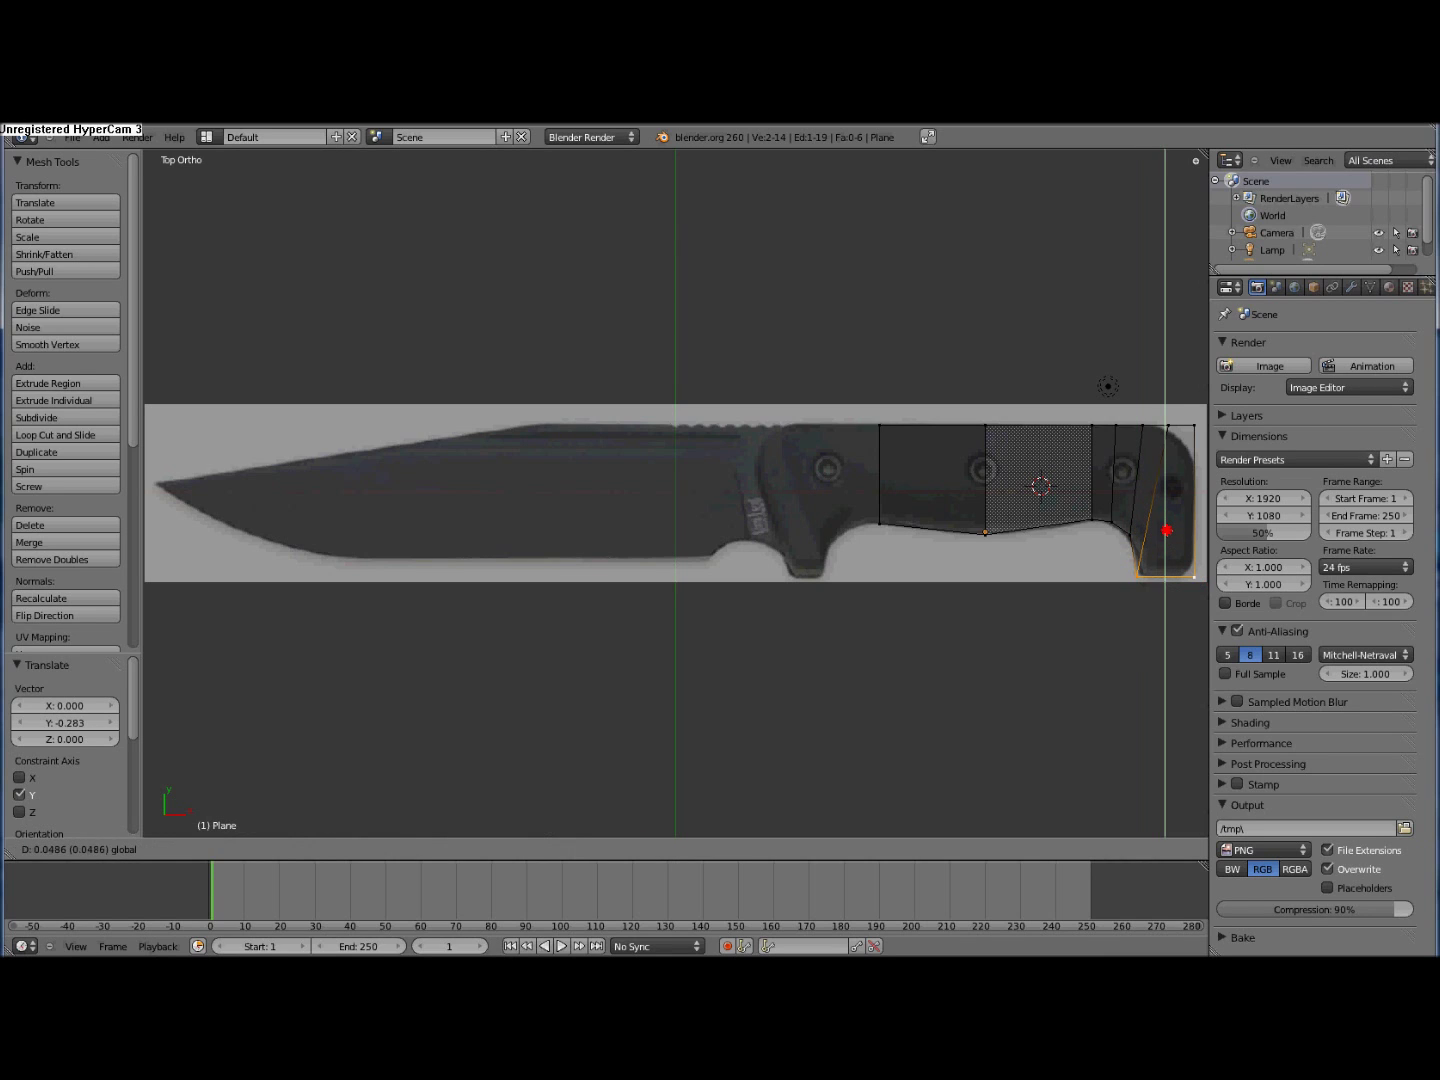
left_click(1165, 530)
- Add two more loop cuts at the butt end and drop their vertices onto the bottom outline
key("ctrl+r")
left_click(1140, 524)
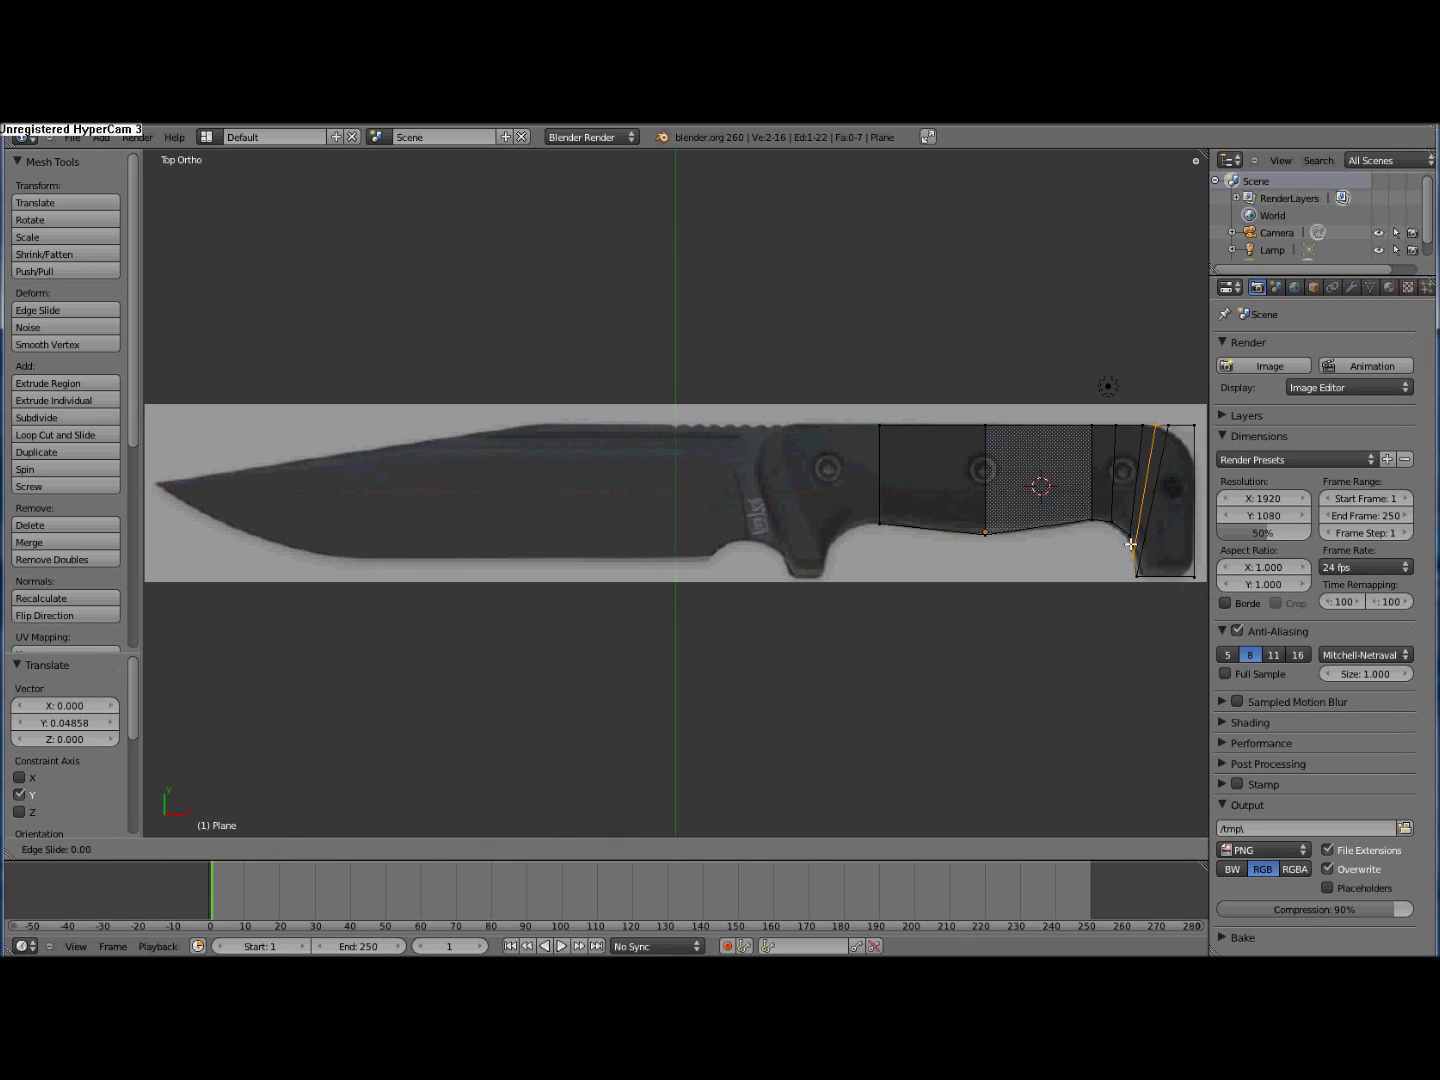
key("g")
left_click(1141, 548)
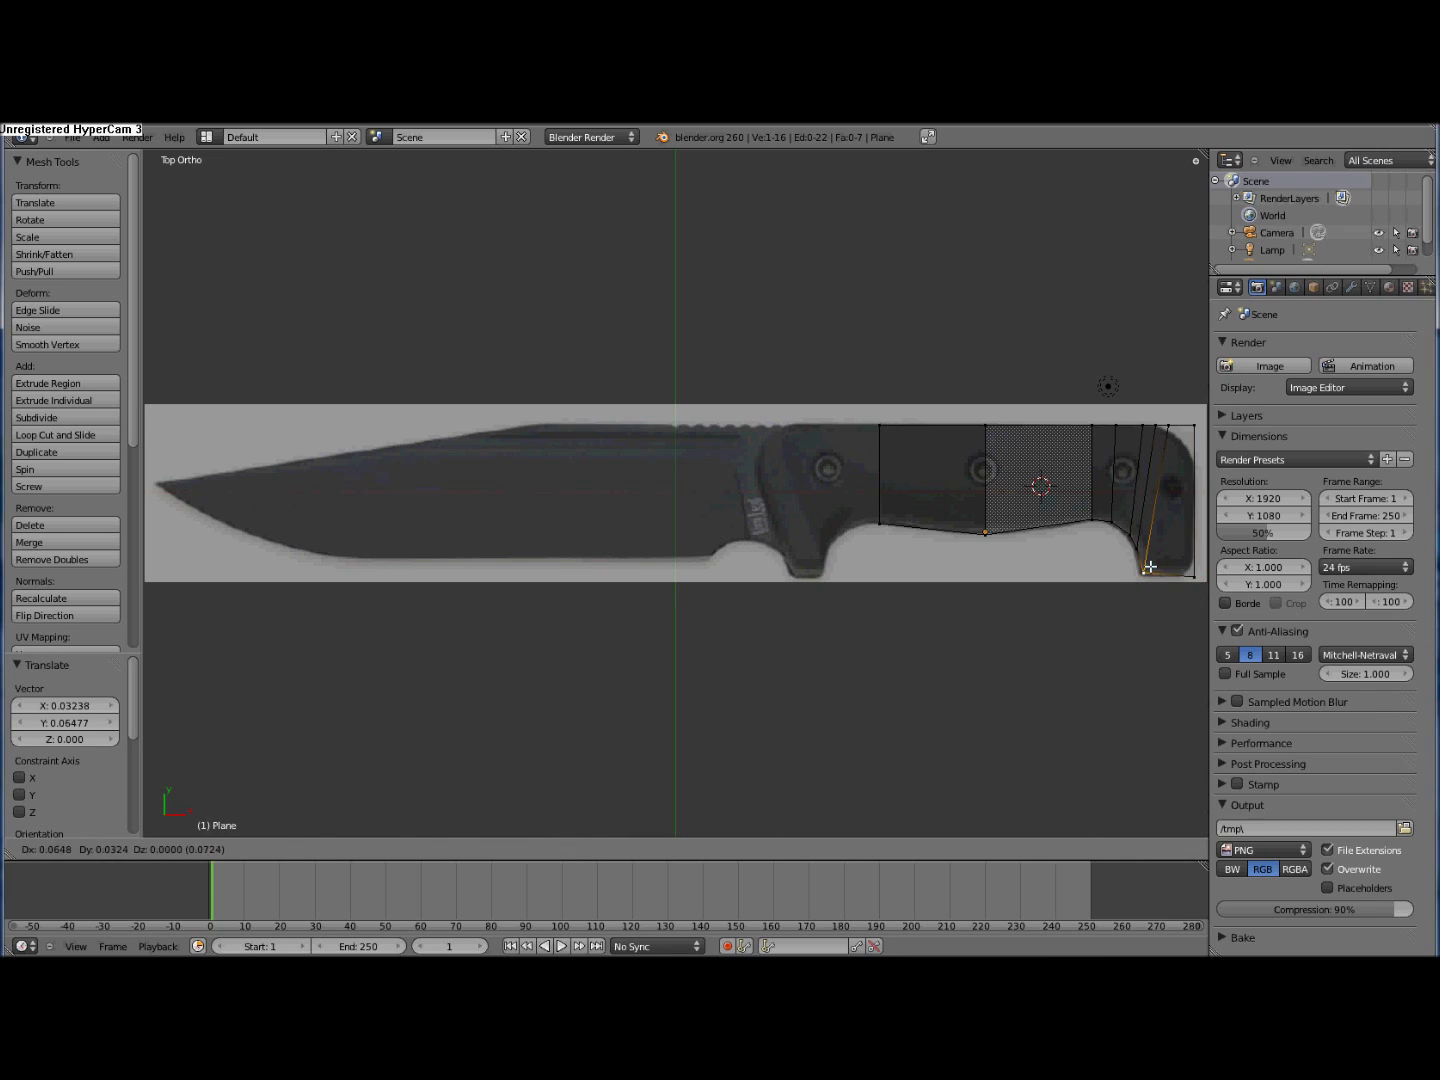
key("ctrl+r")
left_click(1184, 495)
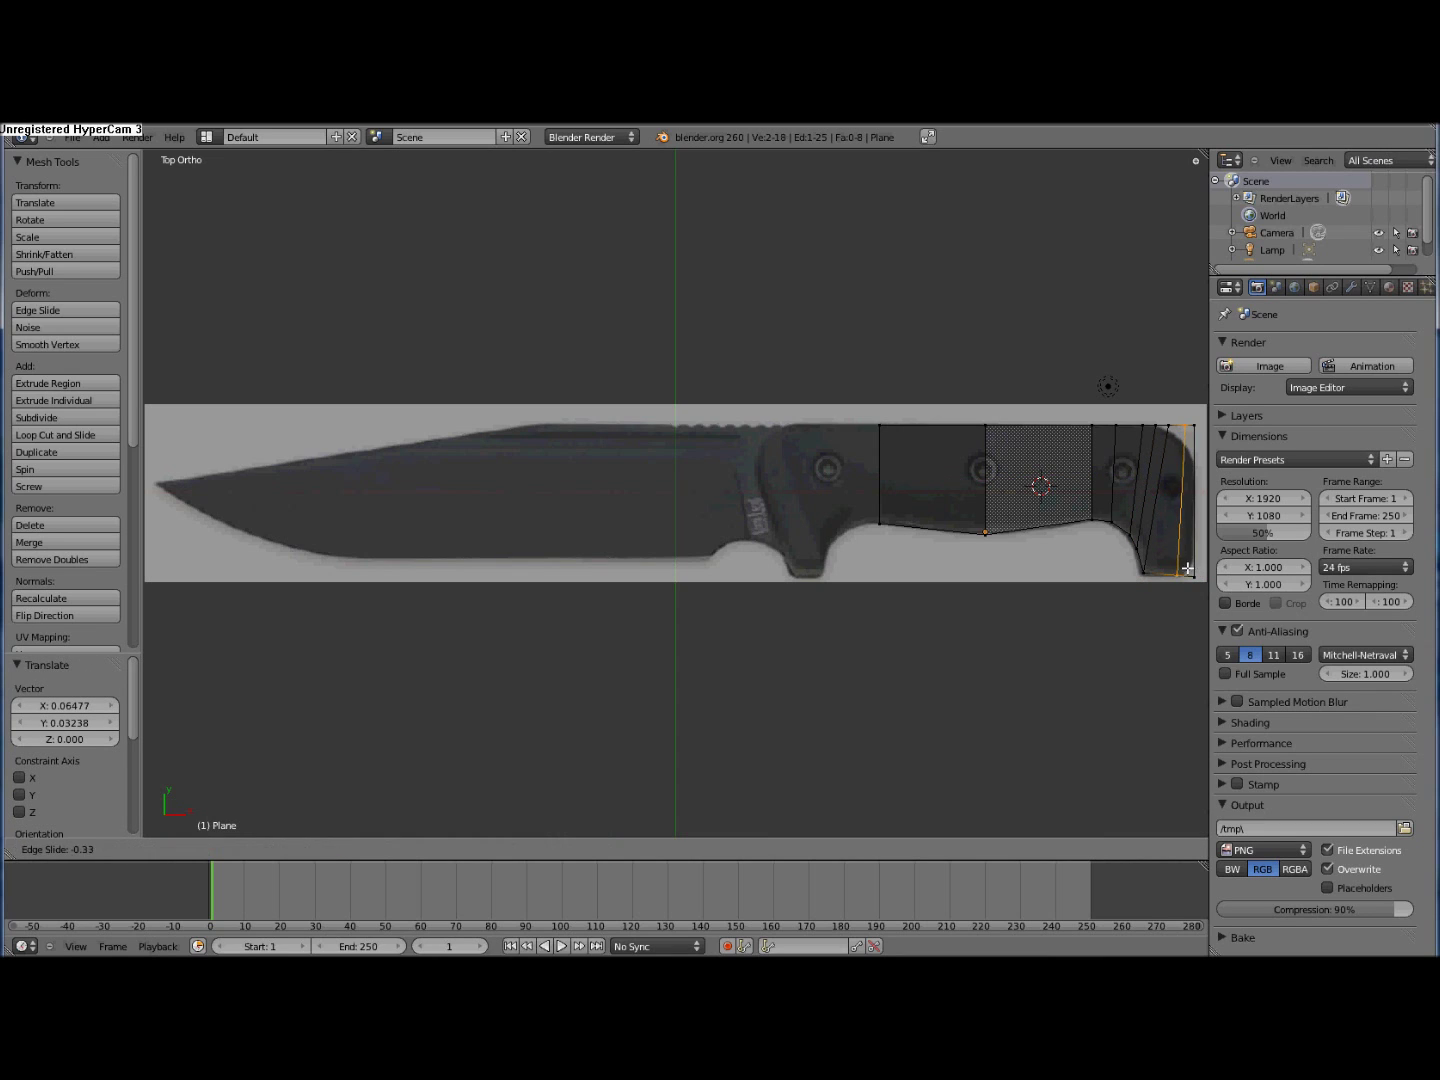
key("g")
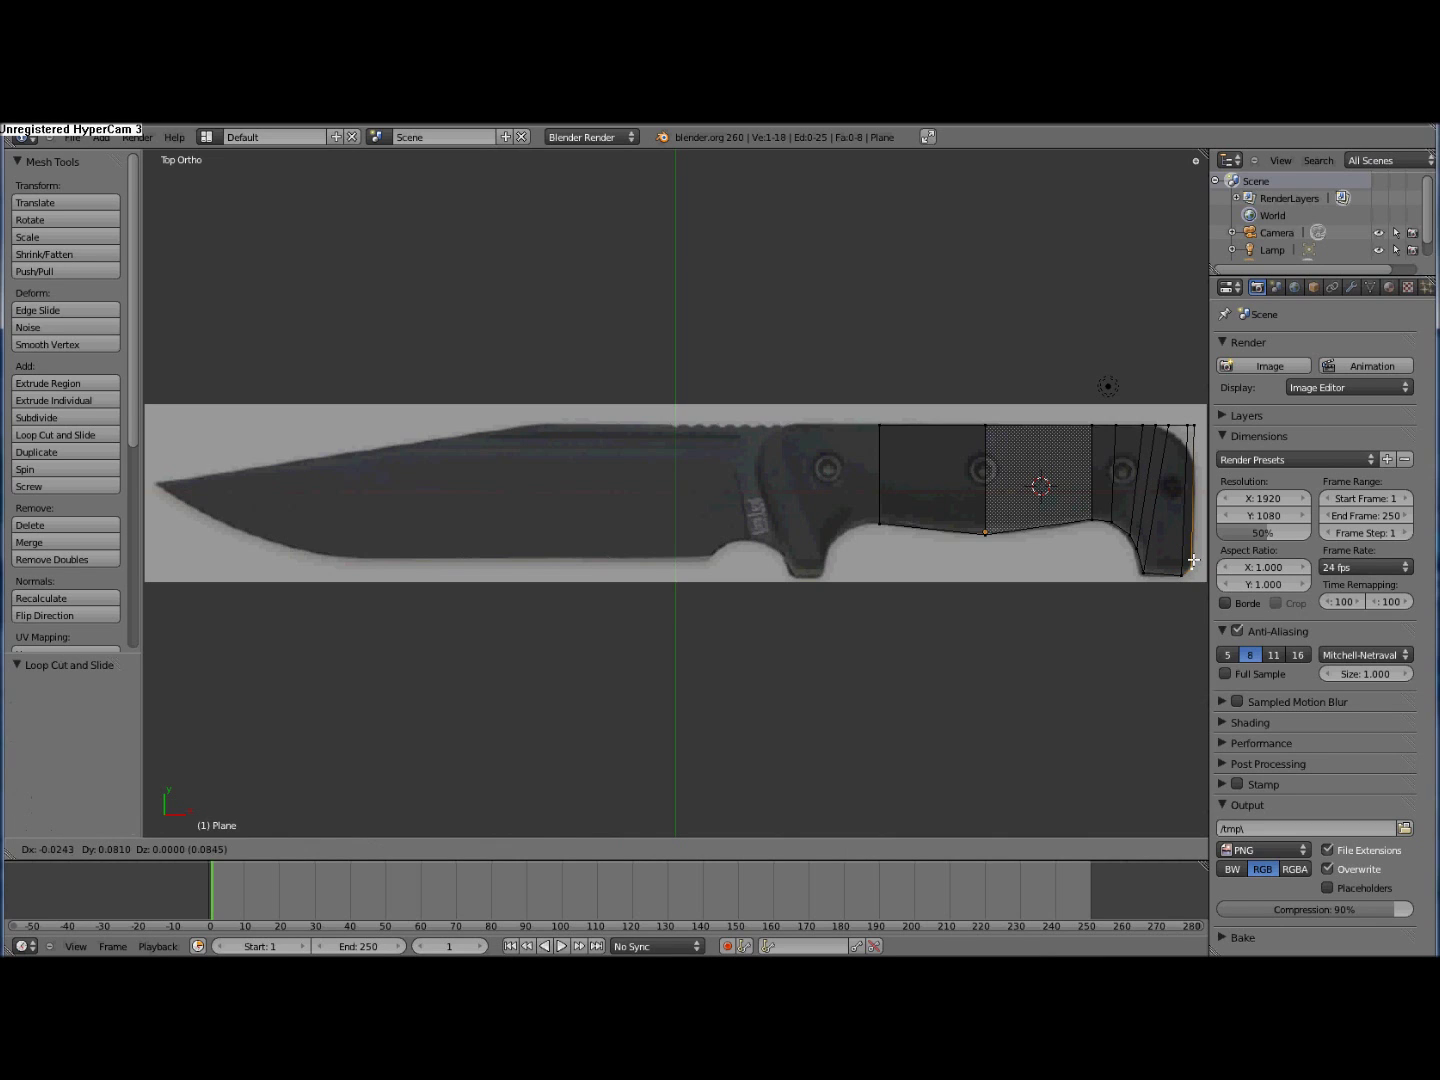
left_click(1193, 563)
- Fit the top-right vertices to the handle's rounded butt
right_click(1173, 428)
key("g")
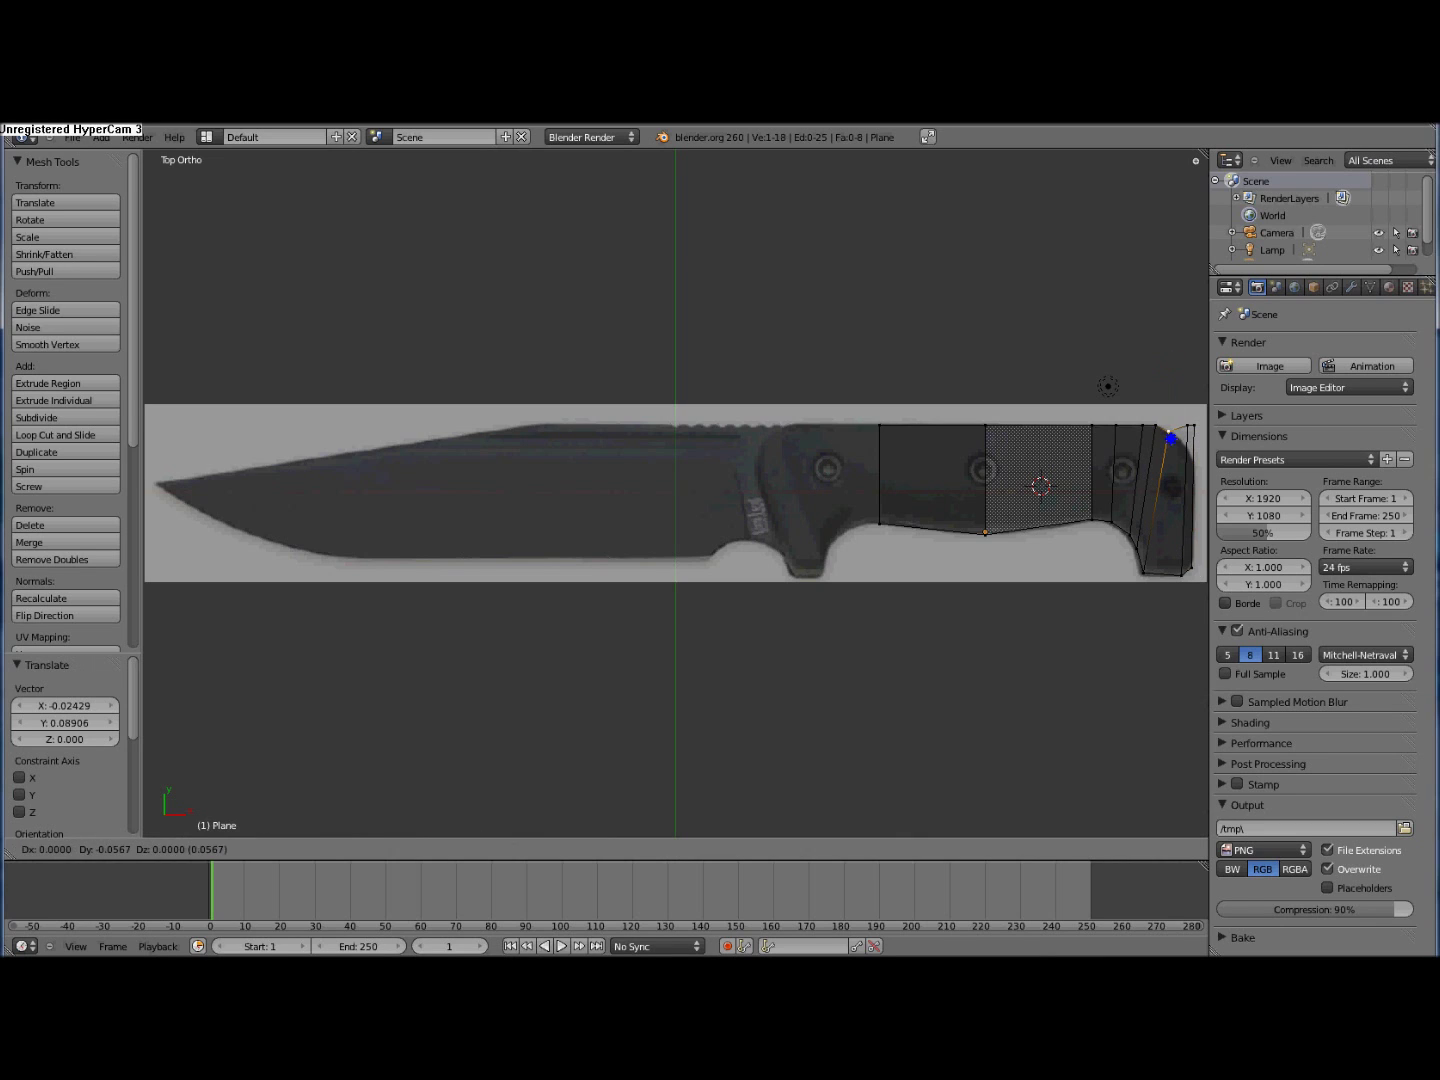
left_click(1180, 440)
key("g")
left_click(1185, 447)
key("g")
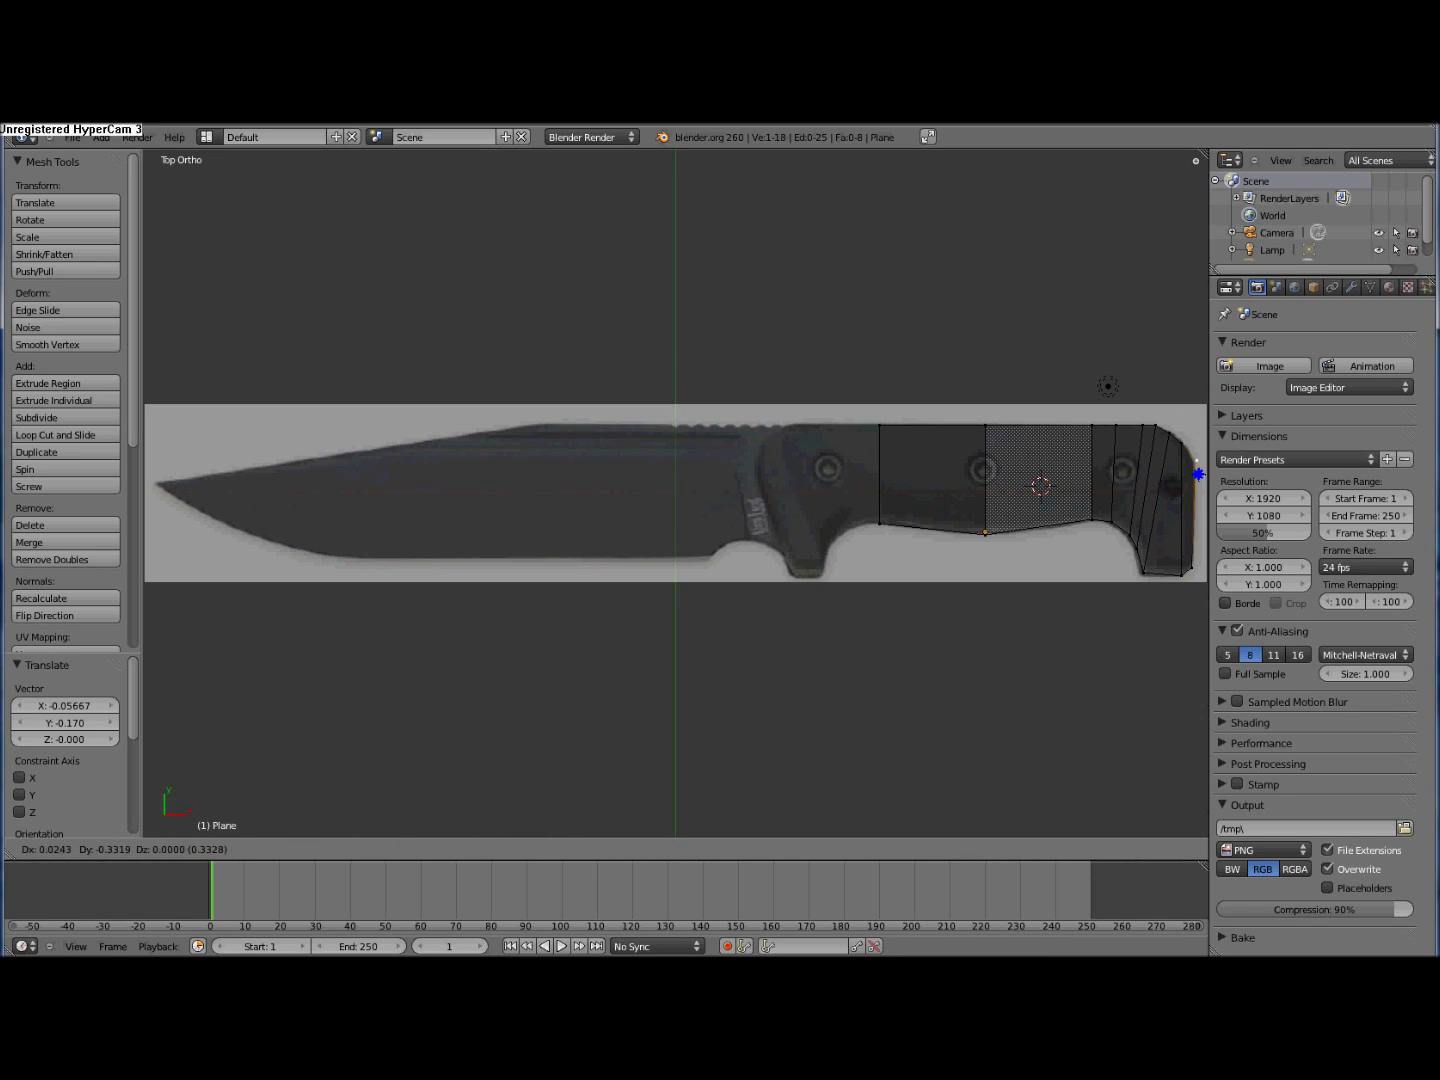
left_click(1192, 462)
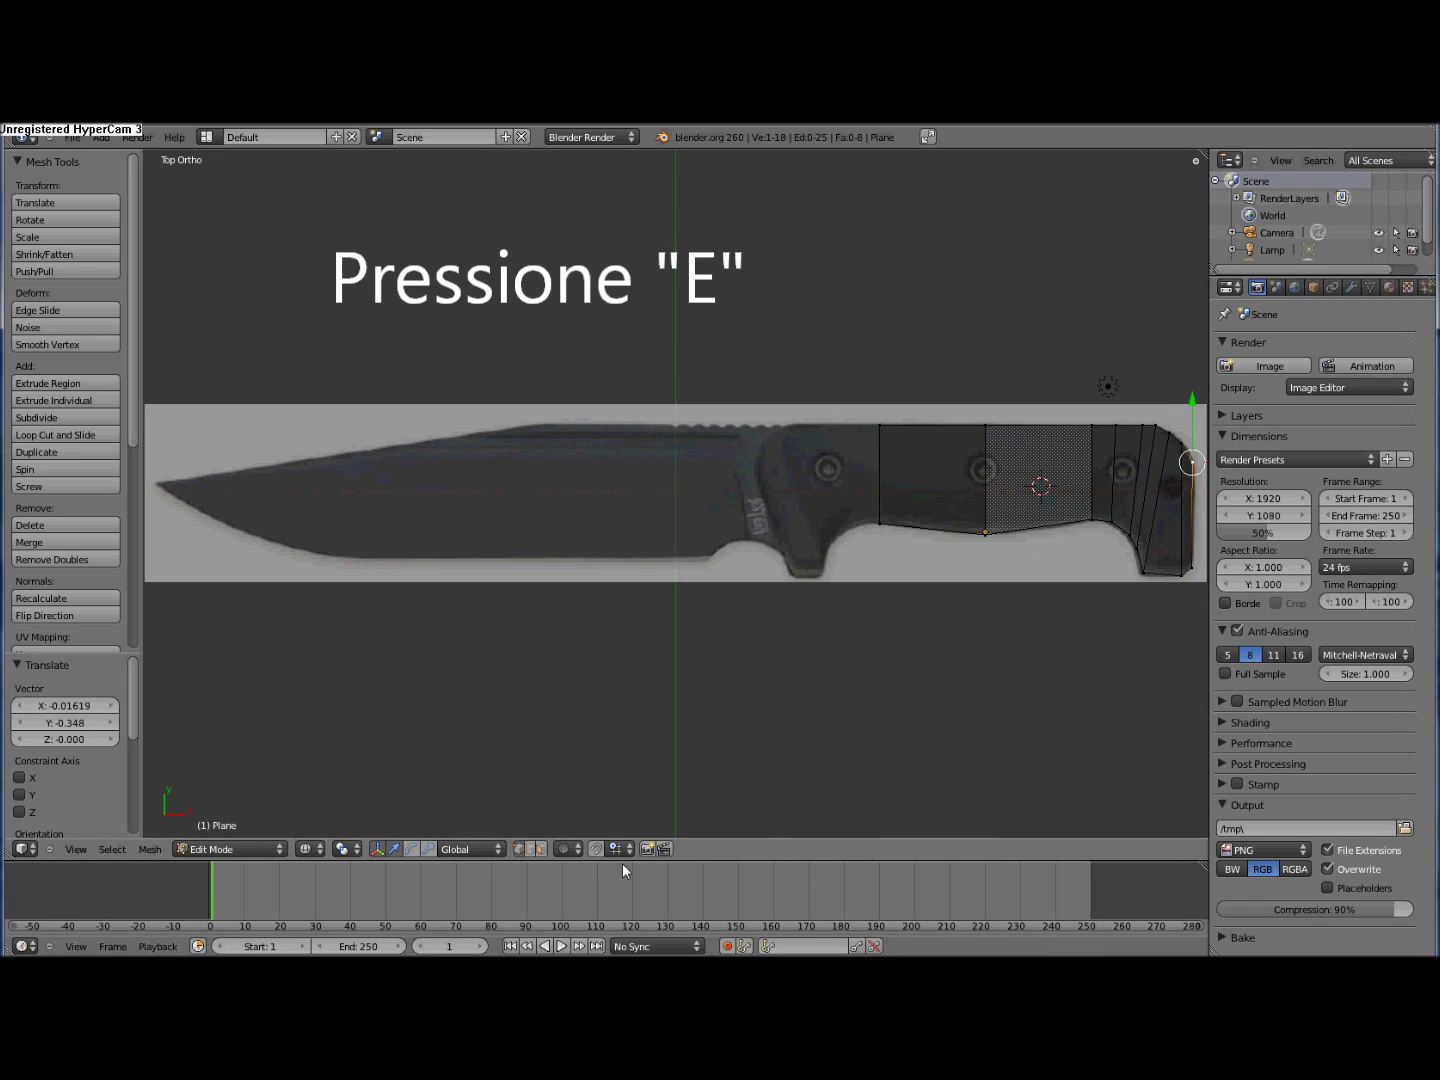
- Extrude the left end edge forward to the guard and drop its bottom vertex to the finger groove
key("a")
right_click(883, 482)
key("e")
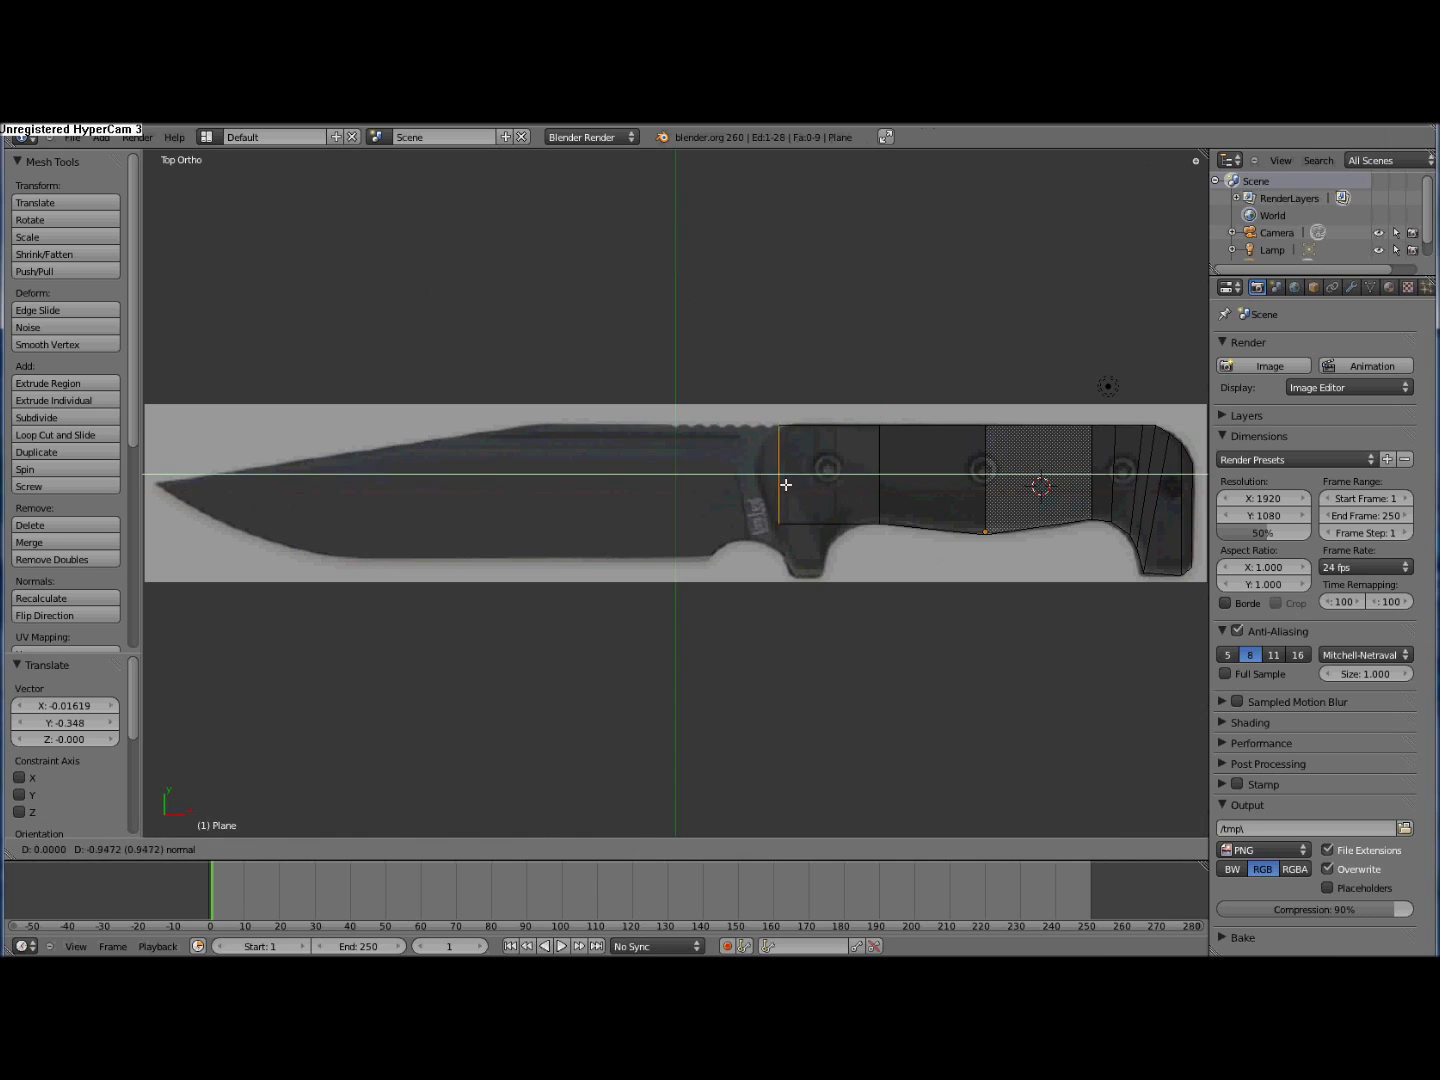
left_click(757, 485)
right_click(774, 535)
key("g")
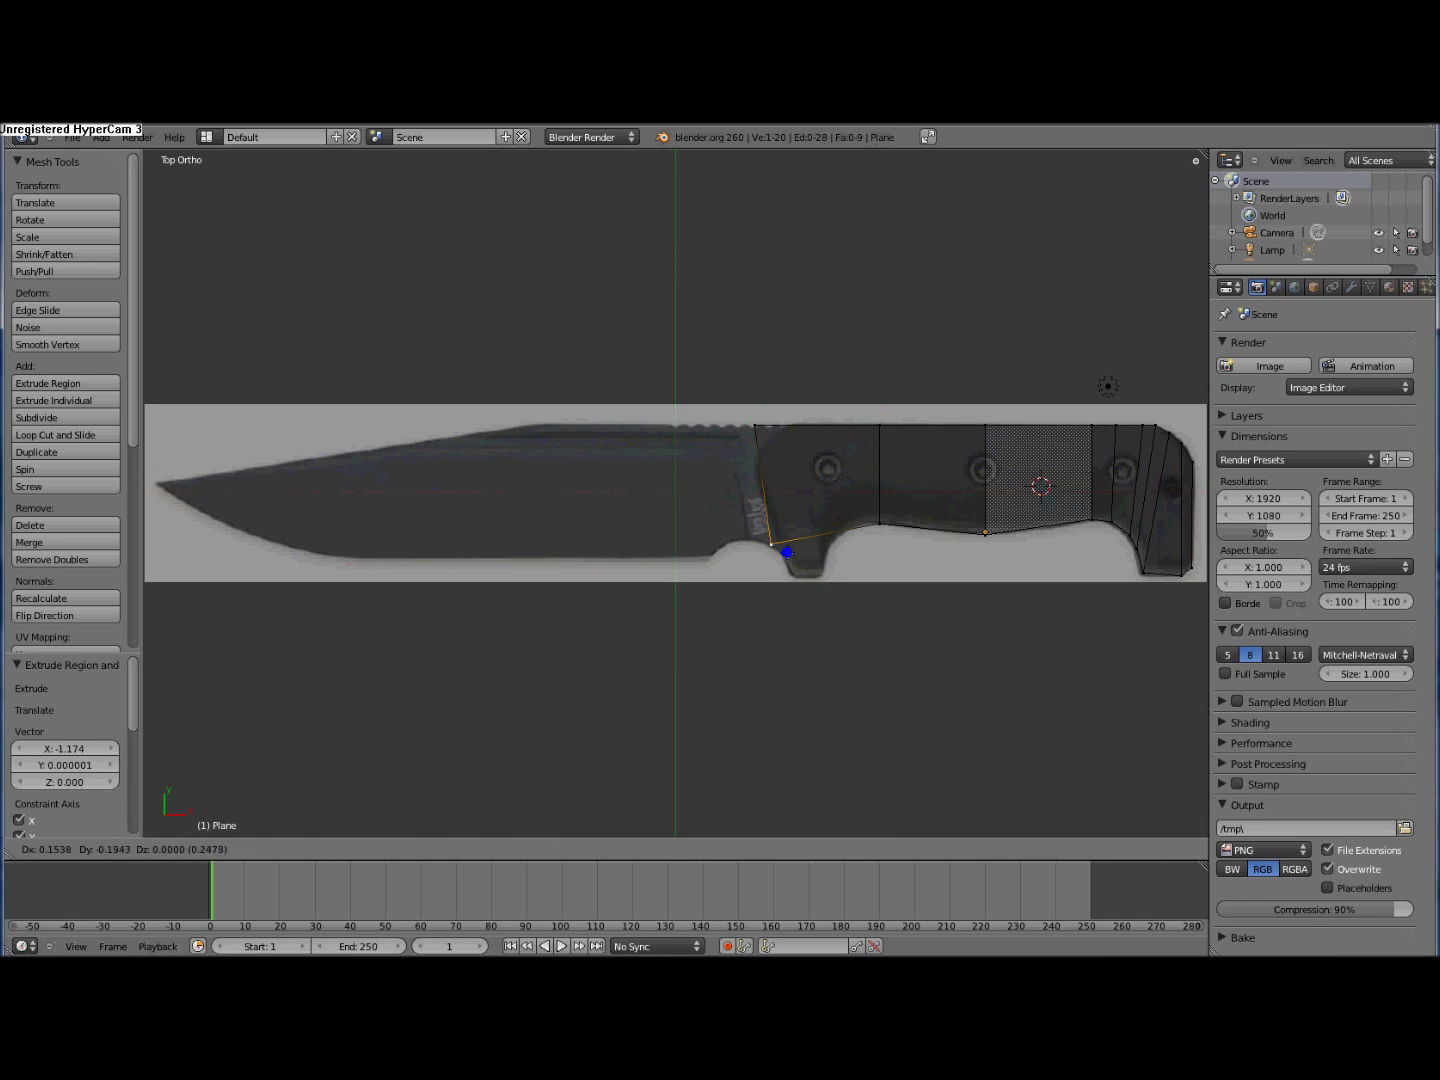
left_click(793, 573)
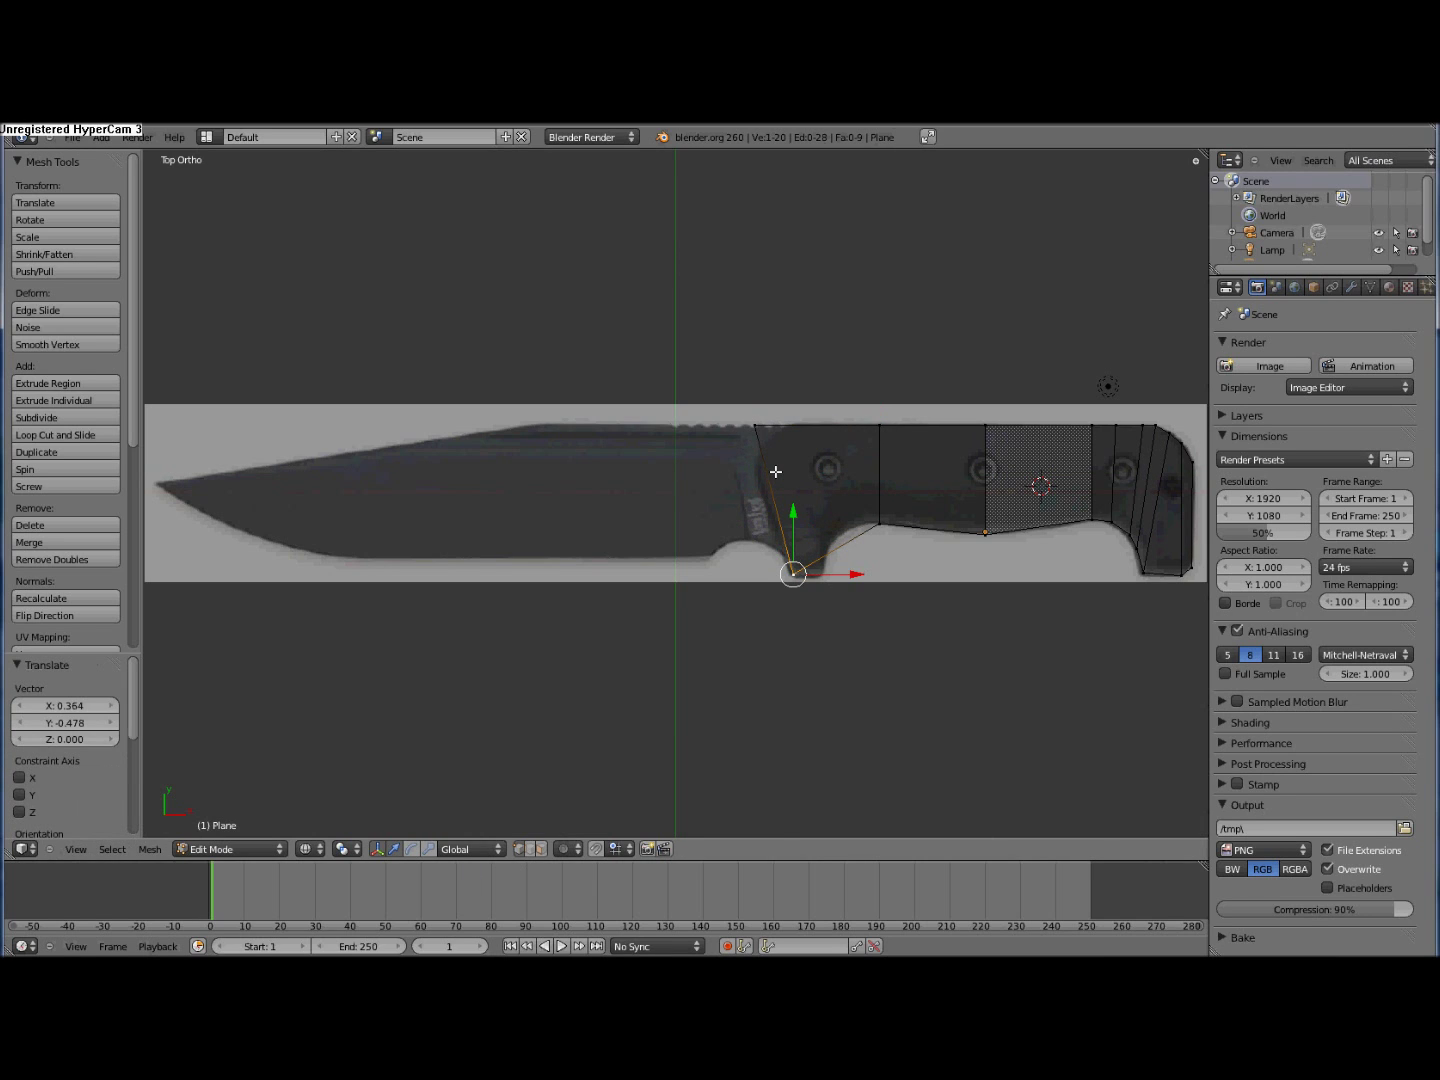
- Add horizontal loop cuts along the handle's length
key("ctrl+r")
left_click(776, 472)
key("ctrl+r")
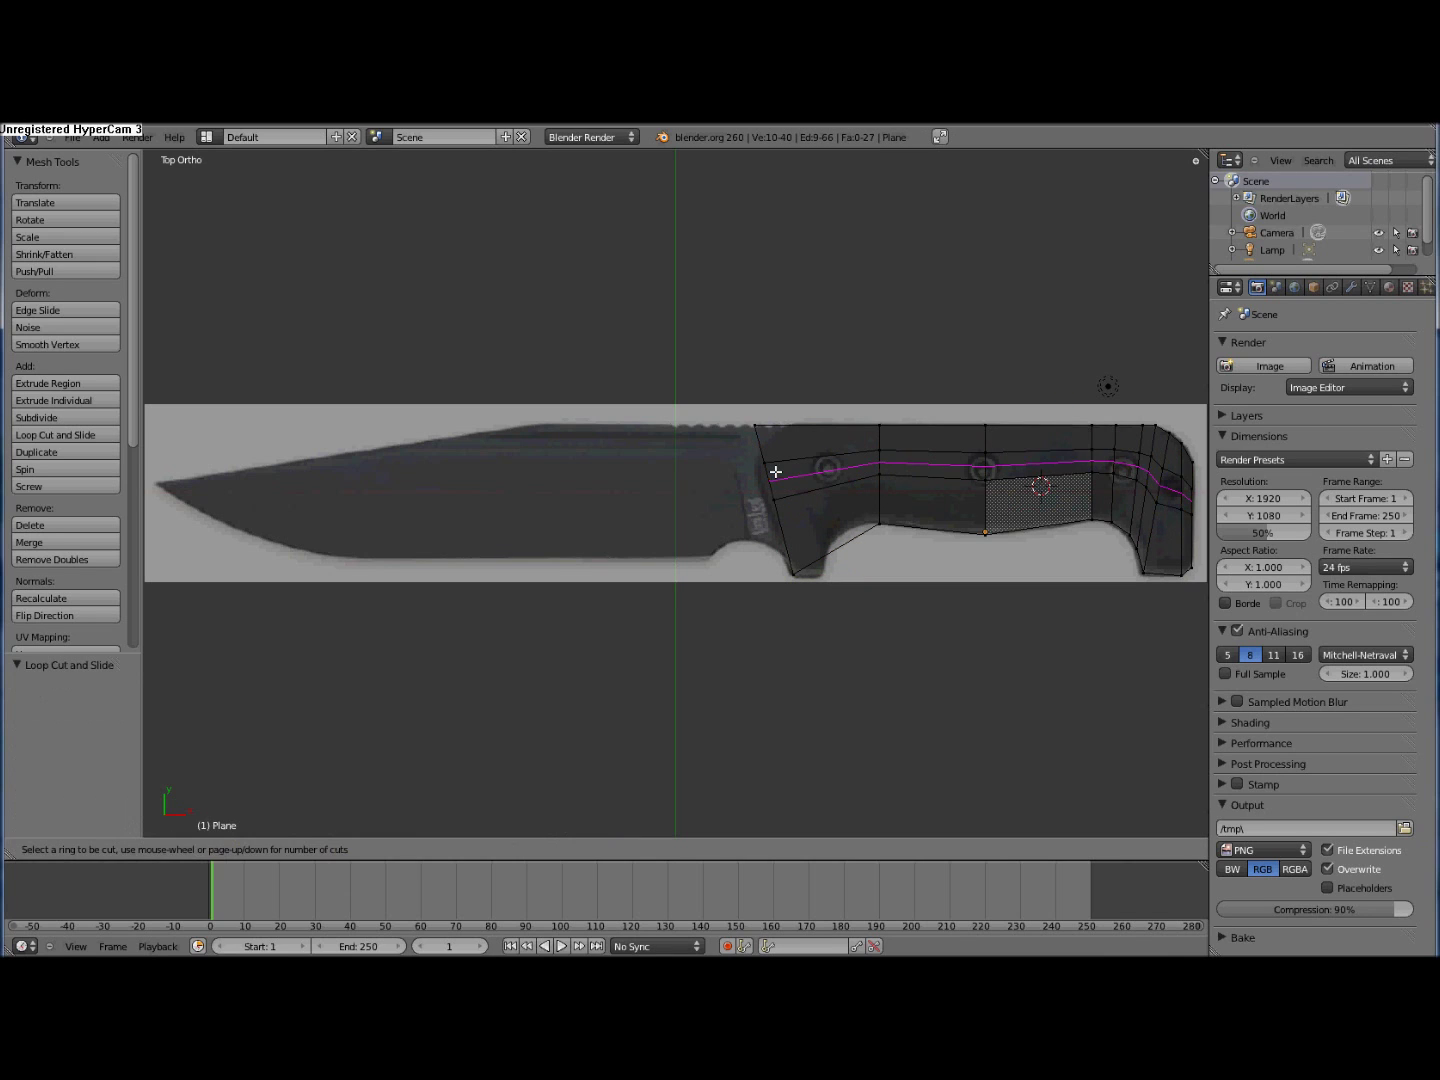
left_click(776, 471)
- Move the front vertices onto the guard outline
right_click(779, 533)
key("g")
left_click(767, 533)
right_click(777, 491)
key("g")
left_click(764, 497)
key("g")
left_click(758, 434)
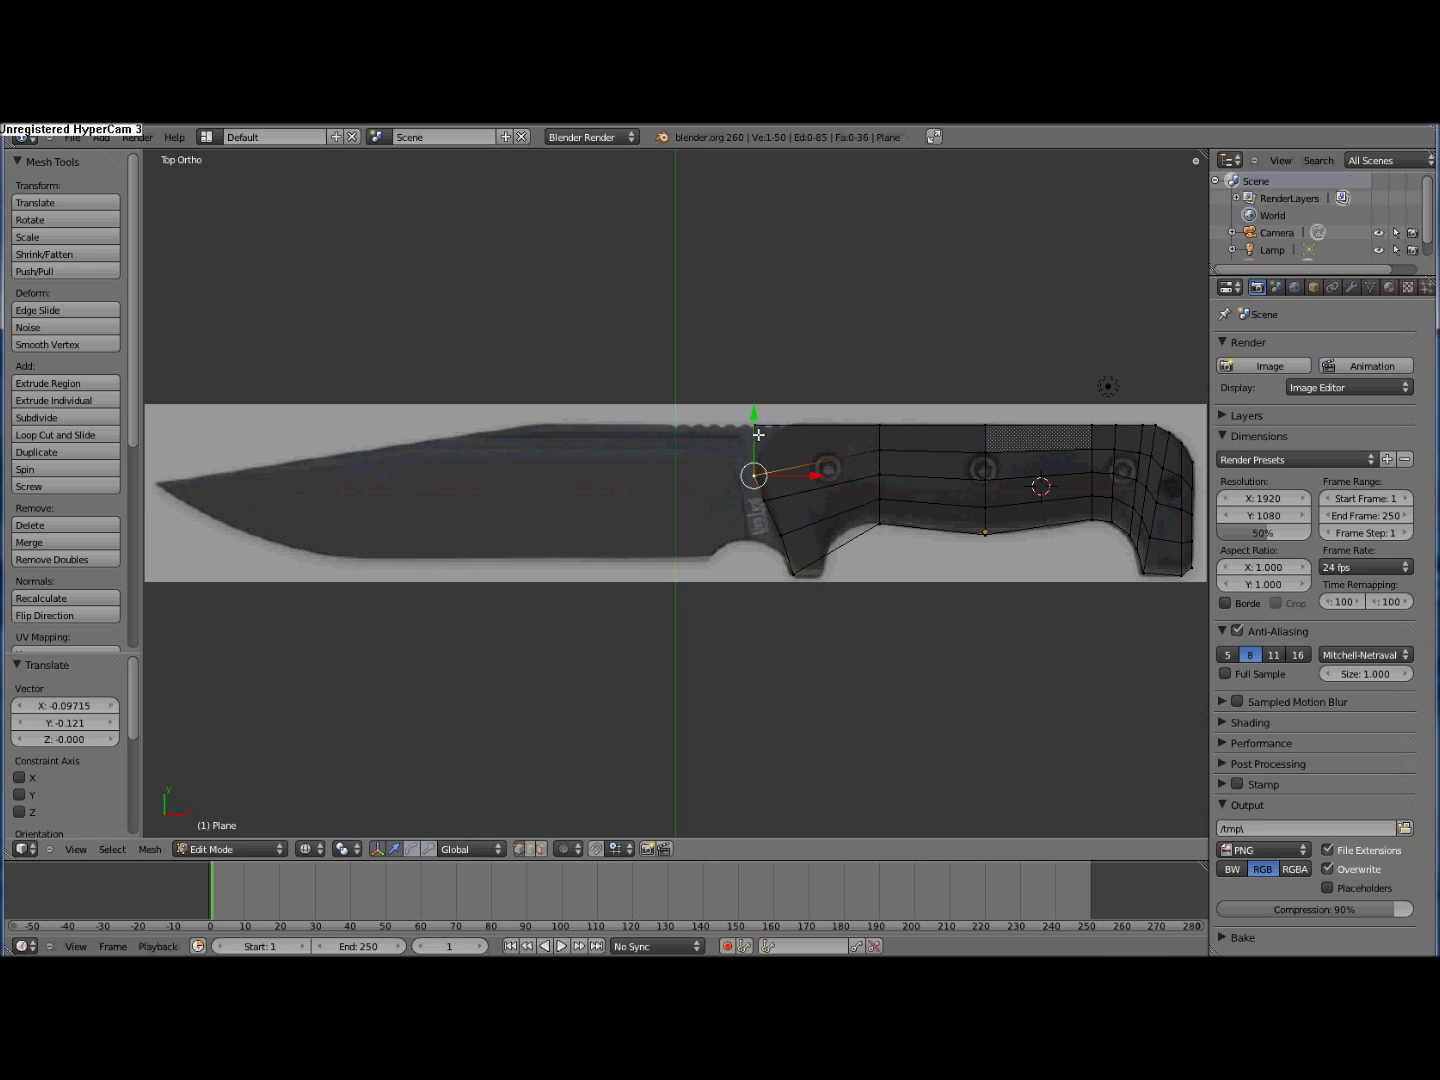
- Add a vertical loop cut near the guard and fit its top and bottom vertices to the outline
key("ctrl+r")
left_click(776, 487)
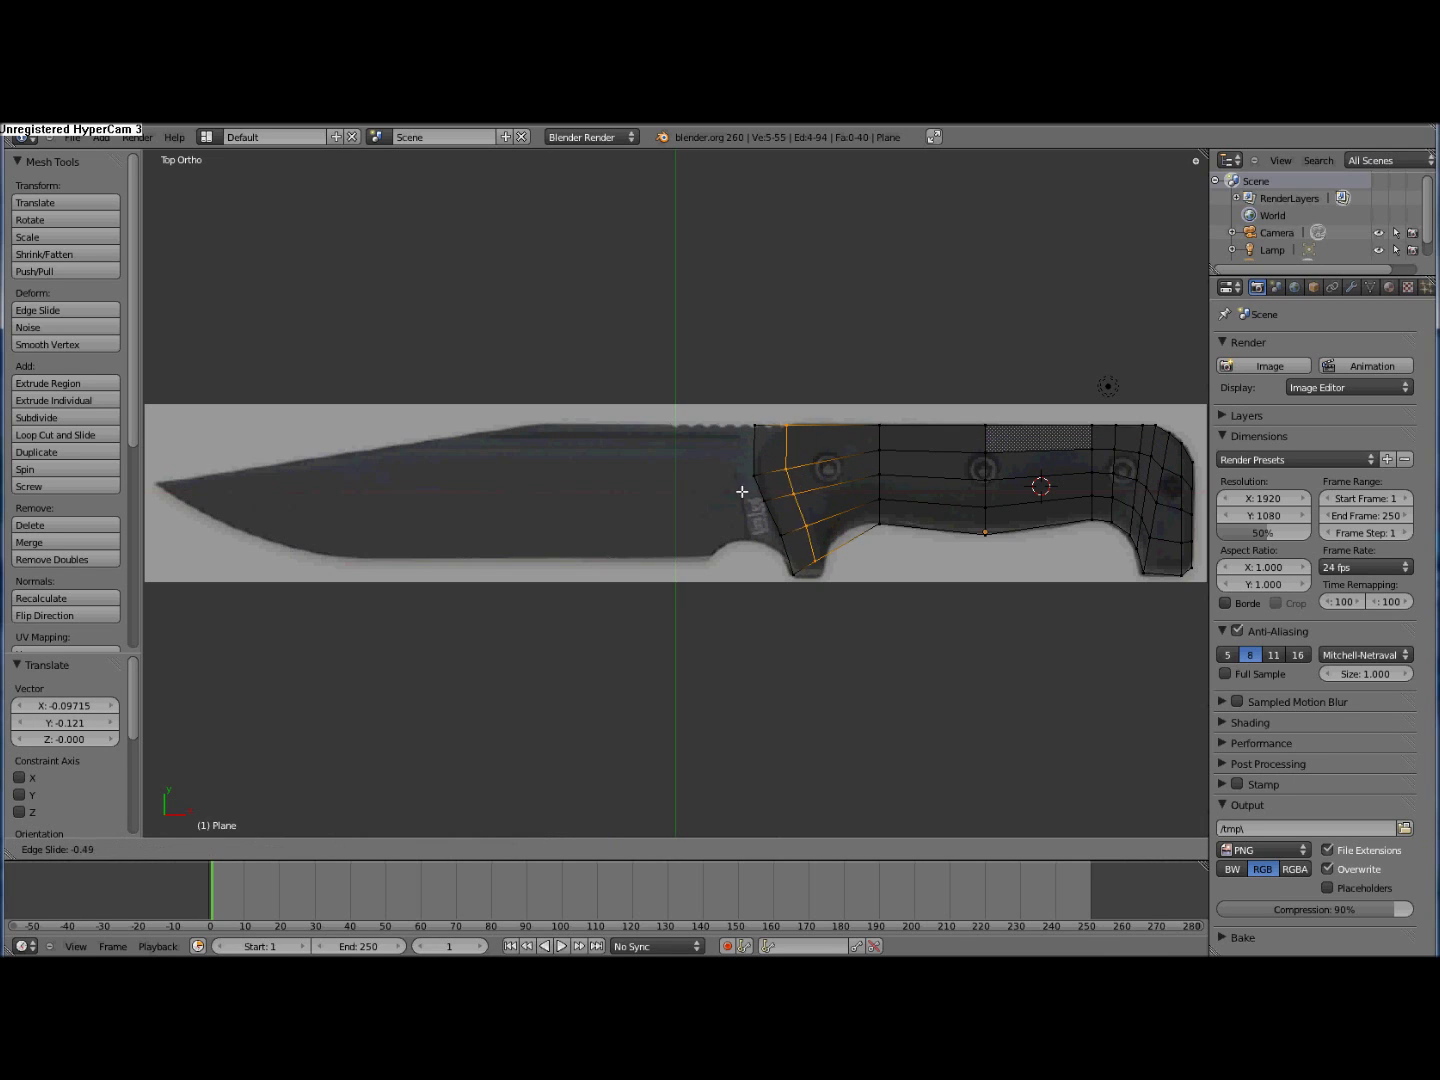
left_click(752, 497)
right_click(754, 430)
key("g")
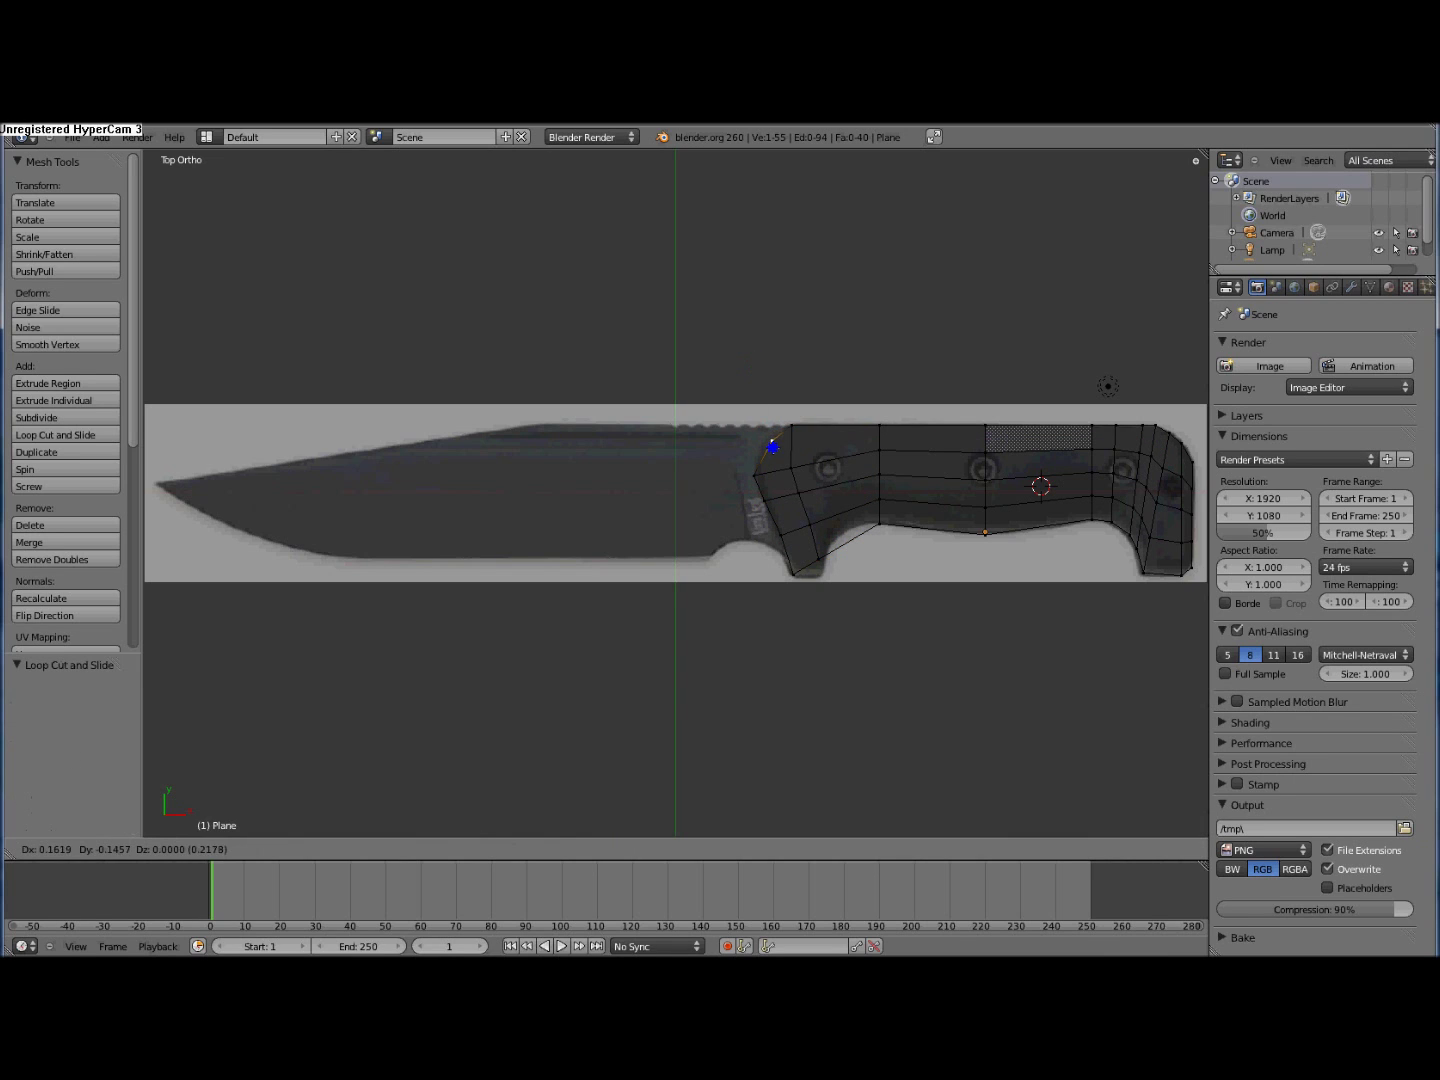
left_click(770, 448)
right_click(816, 554)
key("g")
left_click(820, 572)
- Add another loop cut across the handle front and nudge it into place
key("ctrl+r")
left_click(845, 499)
right_click(864, 552)
key("g")
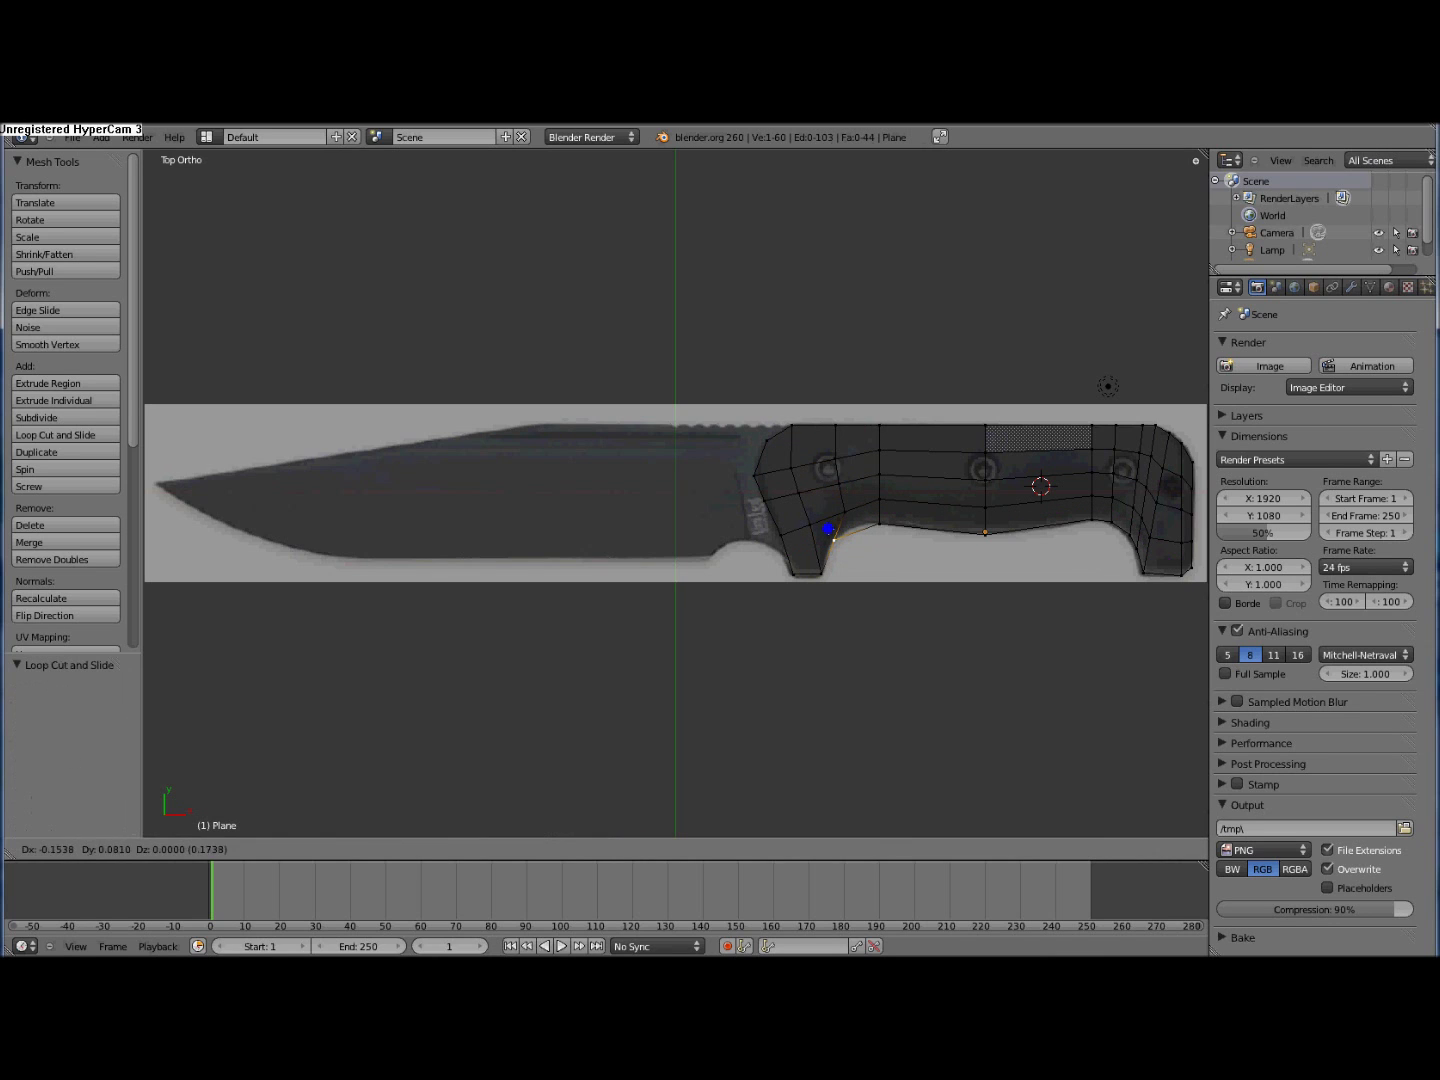
left_click(838, 540)
- Add a vertical loop near the finger groove, fit its bottom vertex, and orbit to inspect
key("ctrl+r")
left_click(860, 488)
right_click(860, 488)
right_click(860, 527)
key("g")
left_click(859, 516)
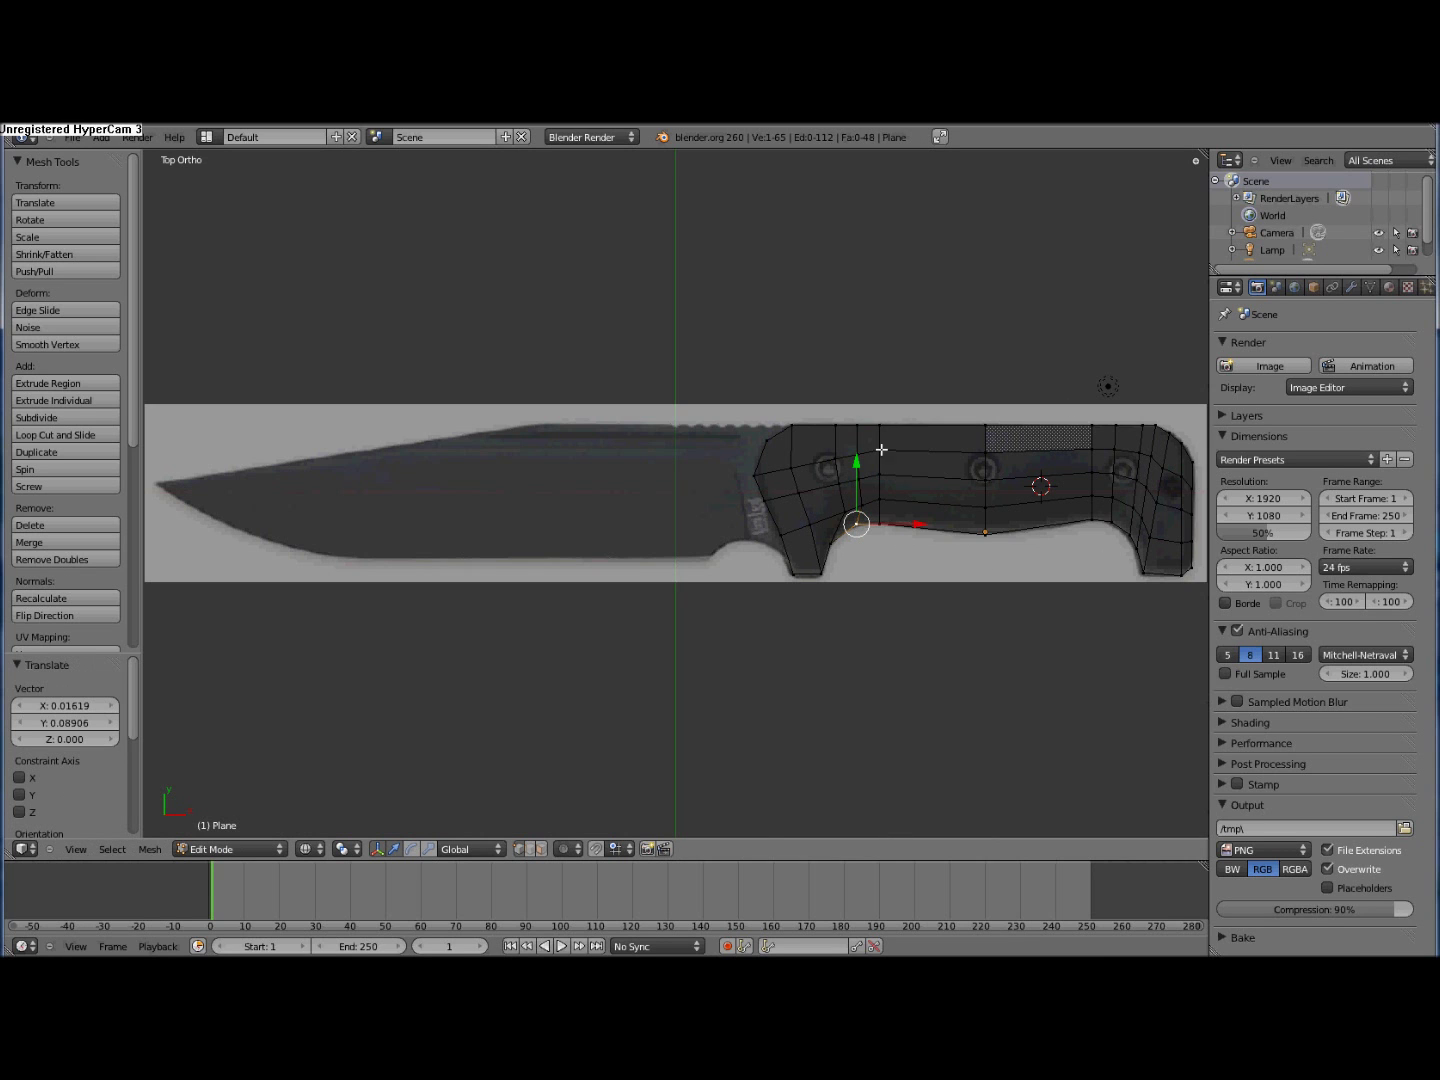
mouse_move(1146, 654)
middle_mouse_down()
mouse_move(884, 456)
mouse_move(1140, 627)
mouse_move(1119, 630)
middle_mouse_up()
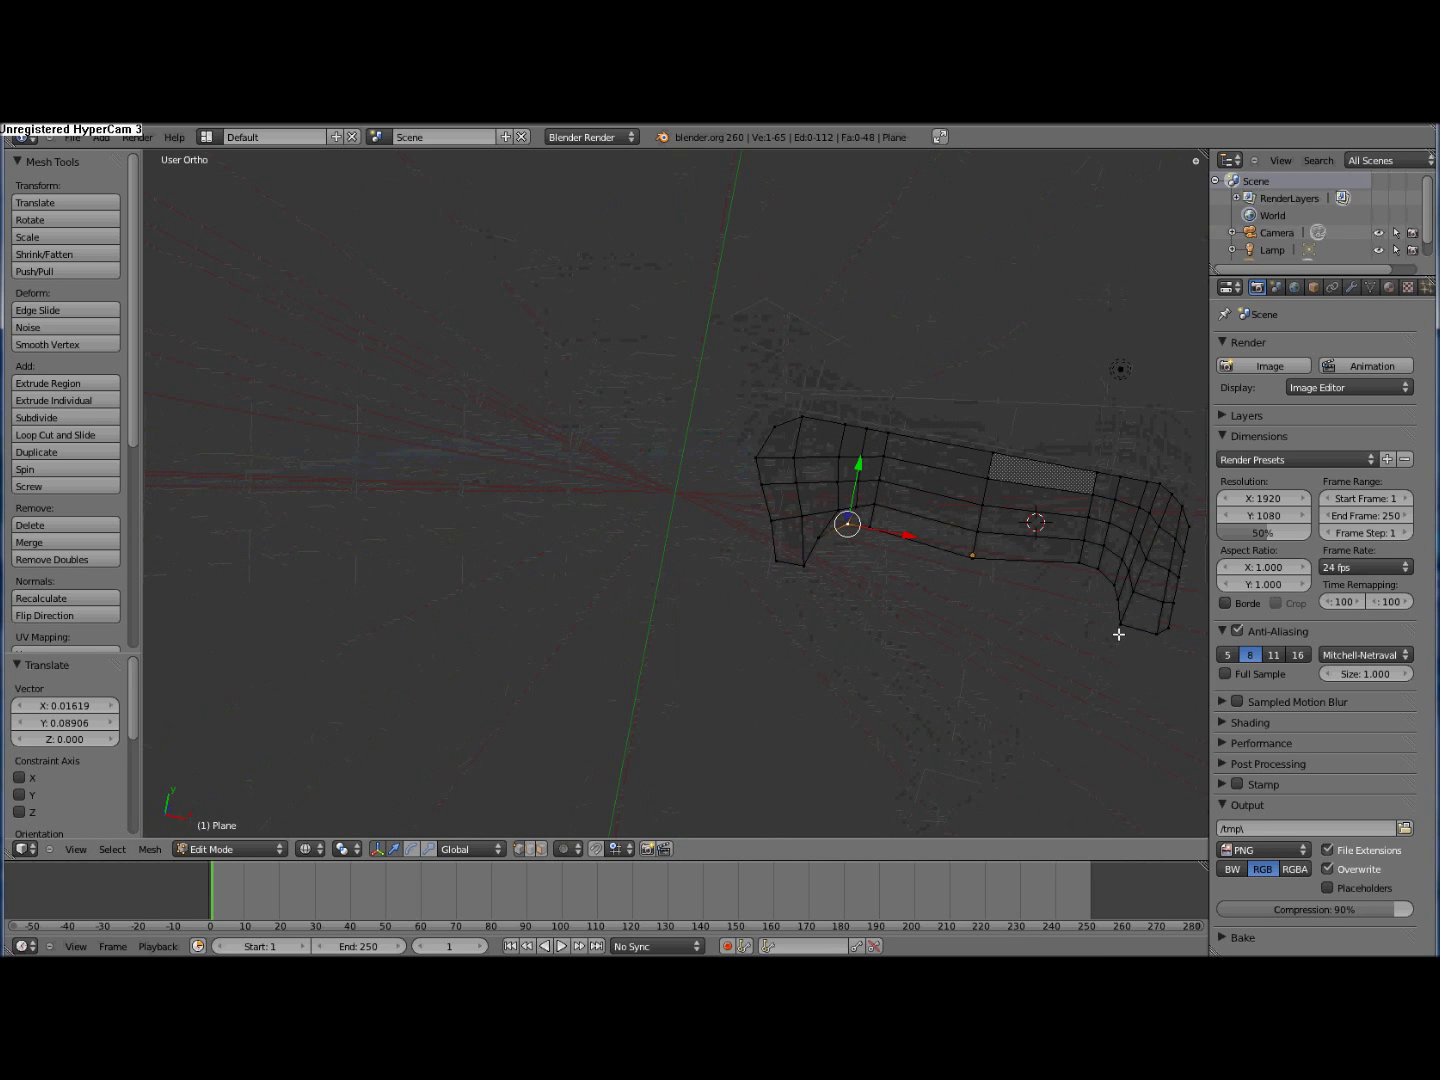
- Orbit around the flat handle outline in Object Mode, then return to Edit Mode
left_click(275, 845)
left_click(237, 830)
mouse_move(945, 566)
middle_mouse_down()
mouse_move(740, 414)
mouse_move(967, 449)
mouse_move(1010, 663)
middle_mouse_up()
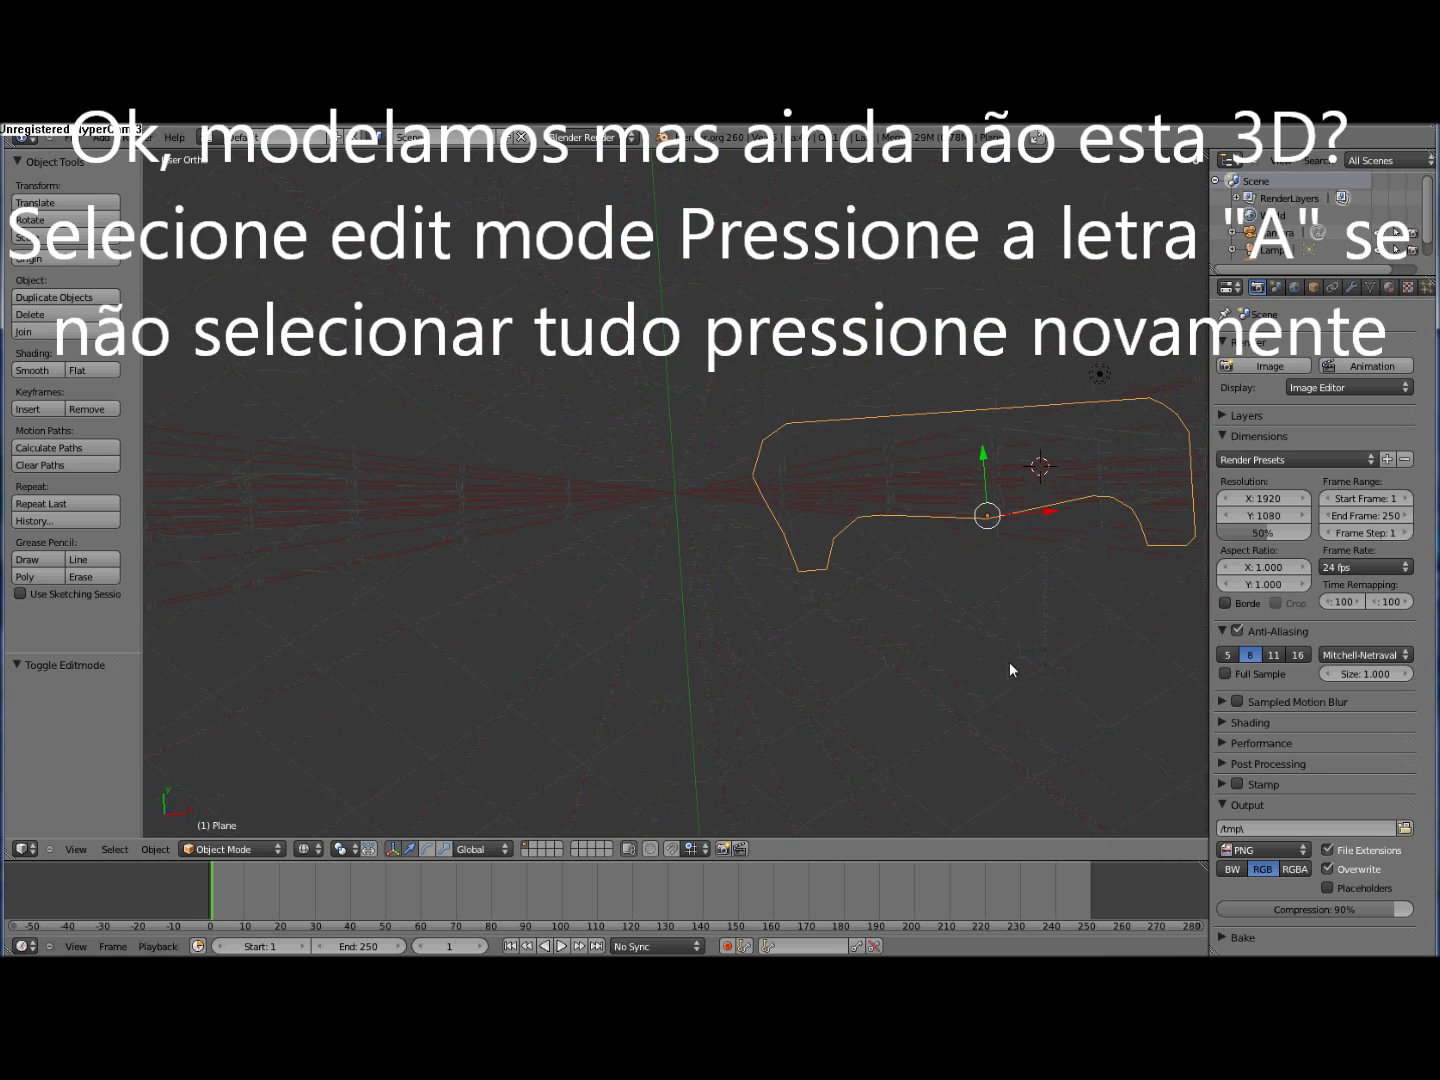
middle_click_drag(262, 808, 961, 665)
left_click(276, 850)
left_click(240, 823)
- From front view, extrude the whole handle outline downward into a slab, then return to Object Mode
key("KP_1")
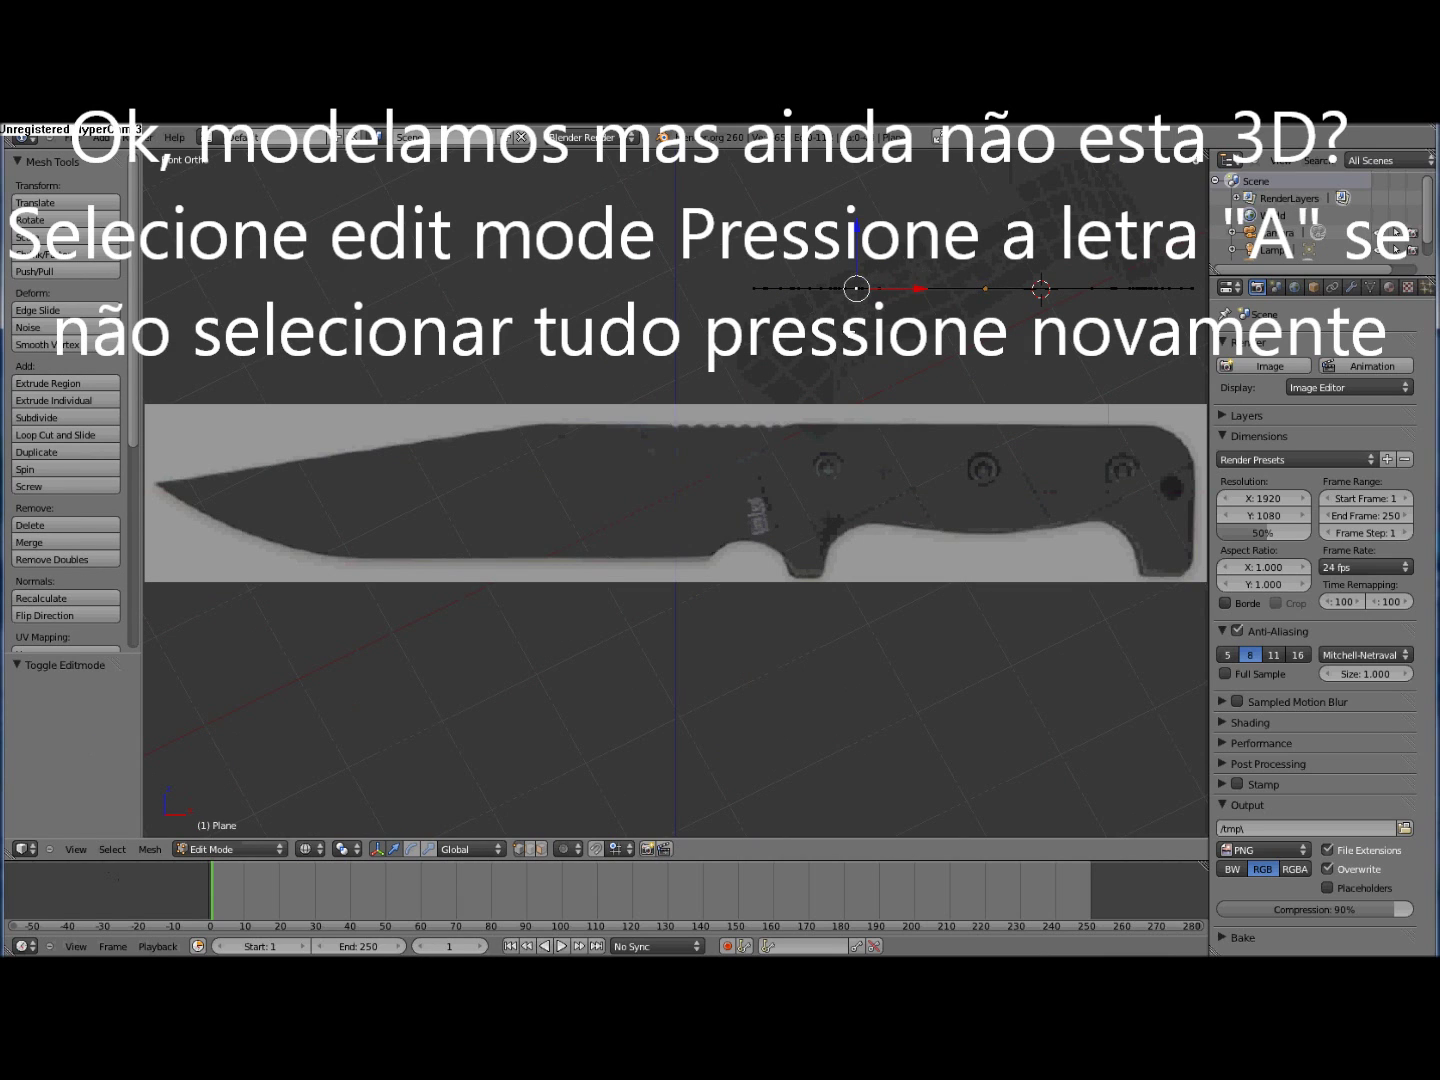
key("a")
key("a")
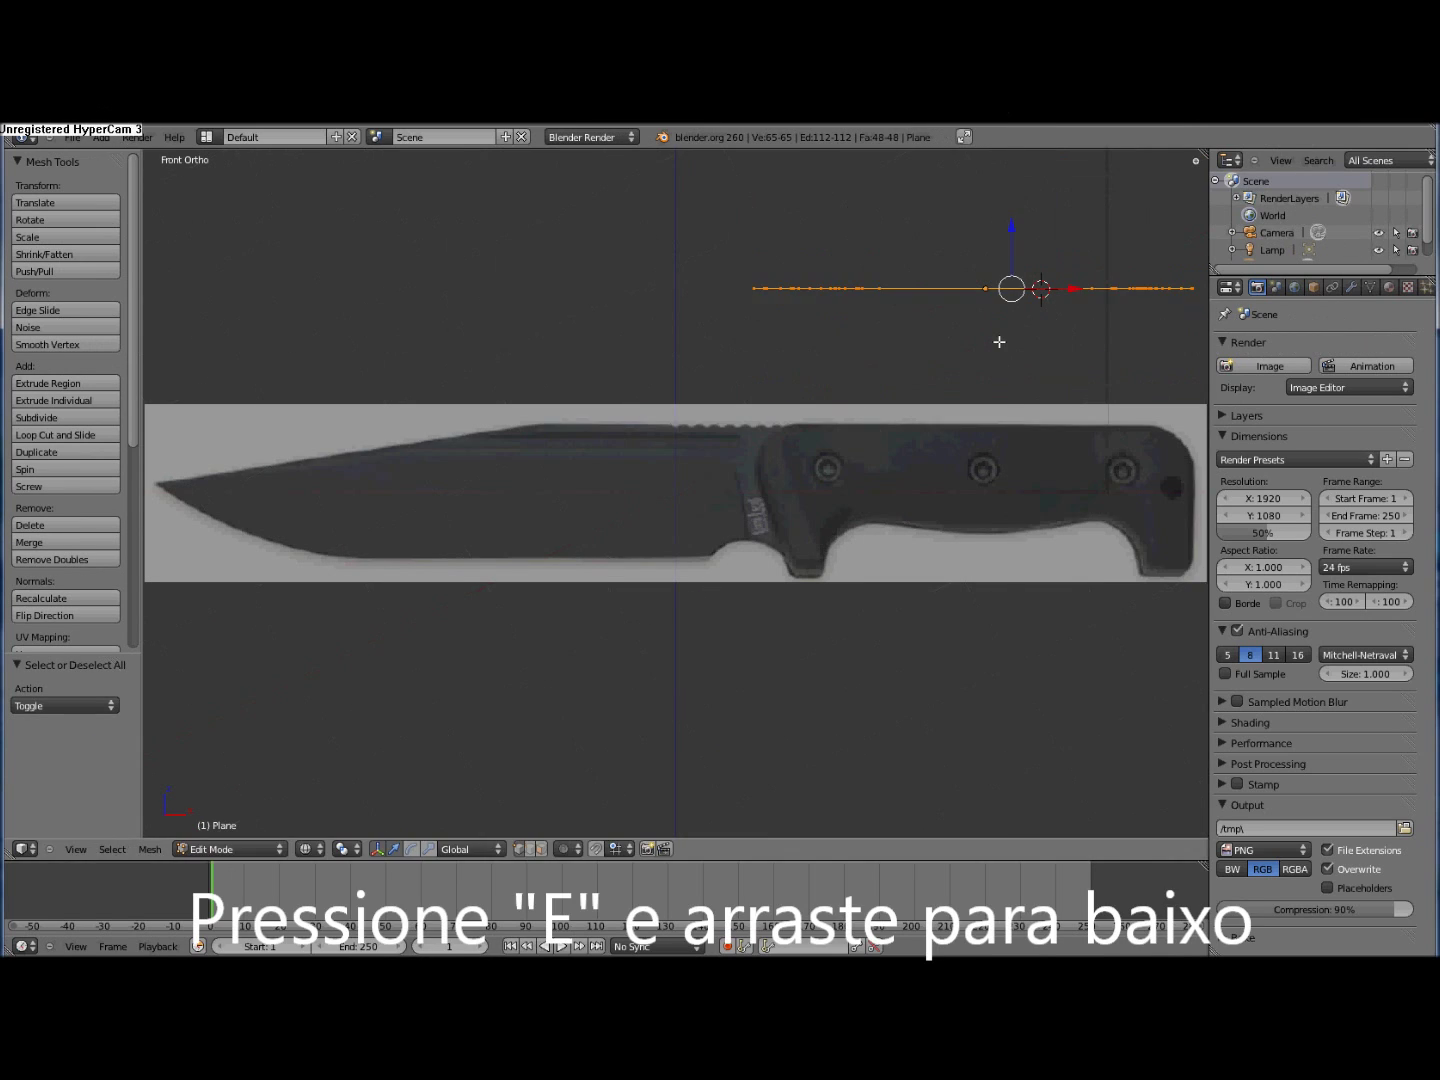
key("e")
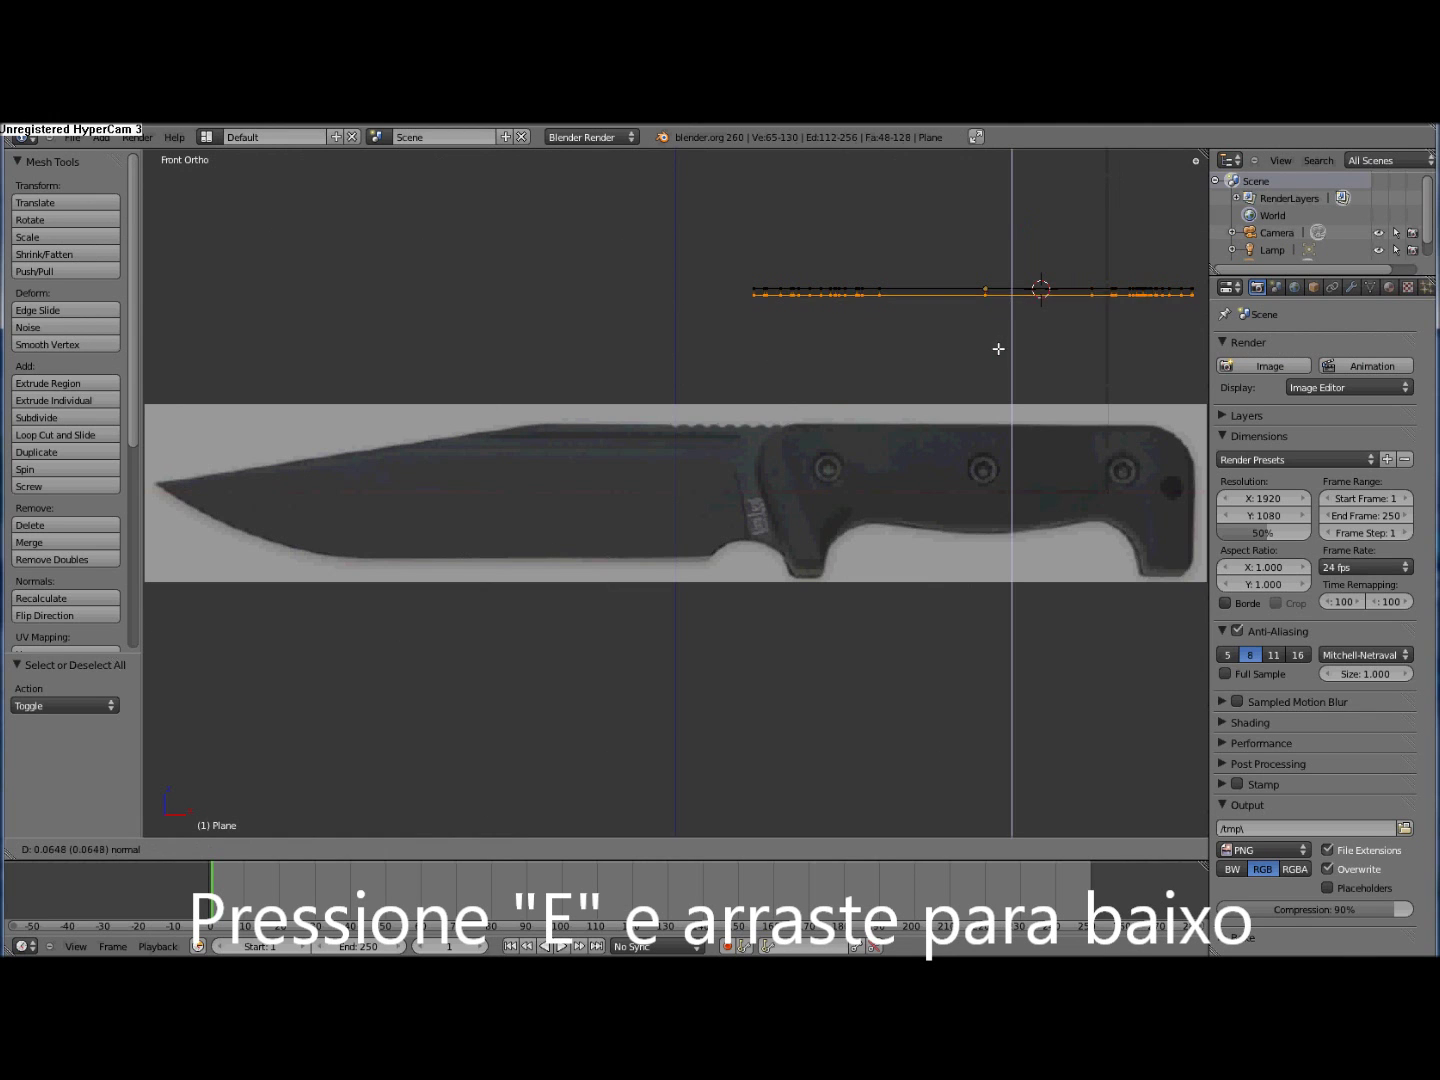
left_click(999, 365)
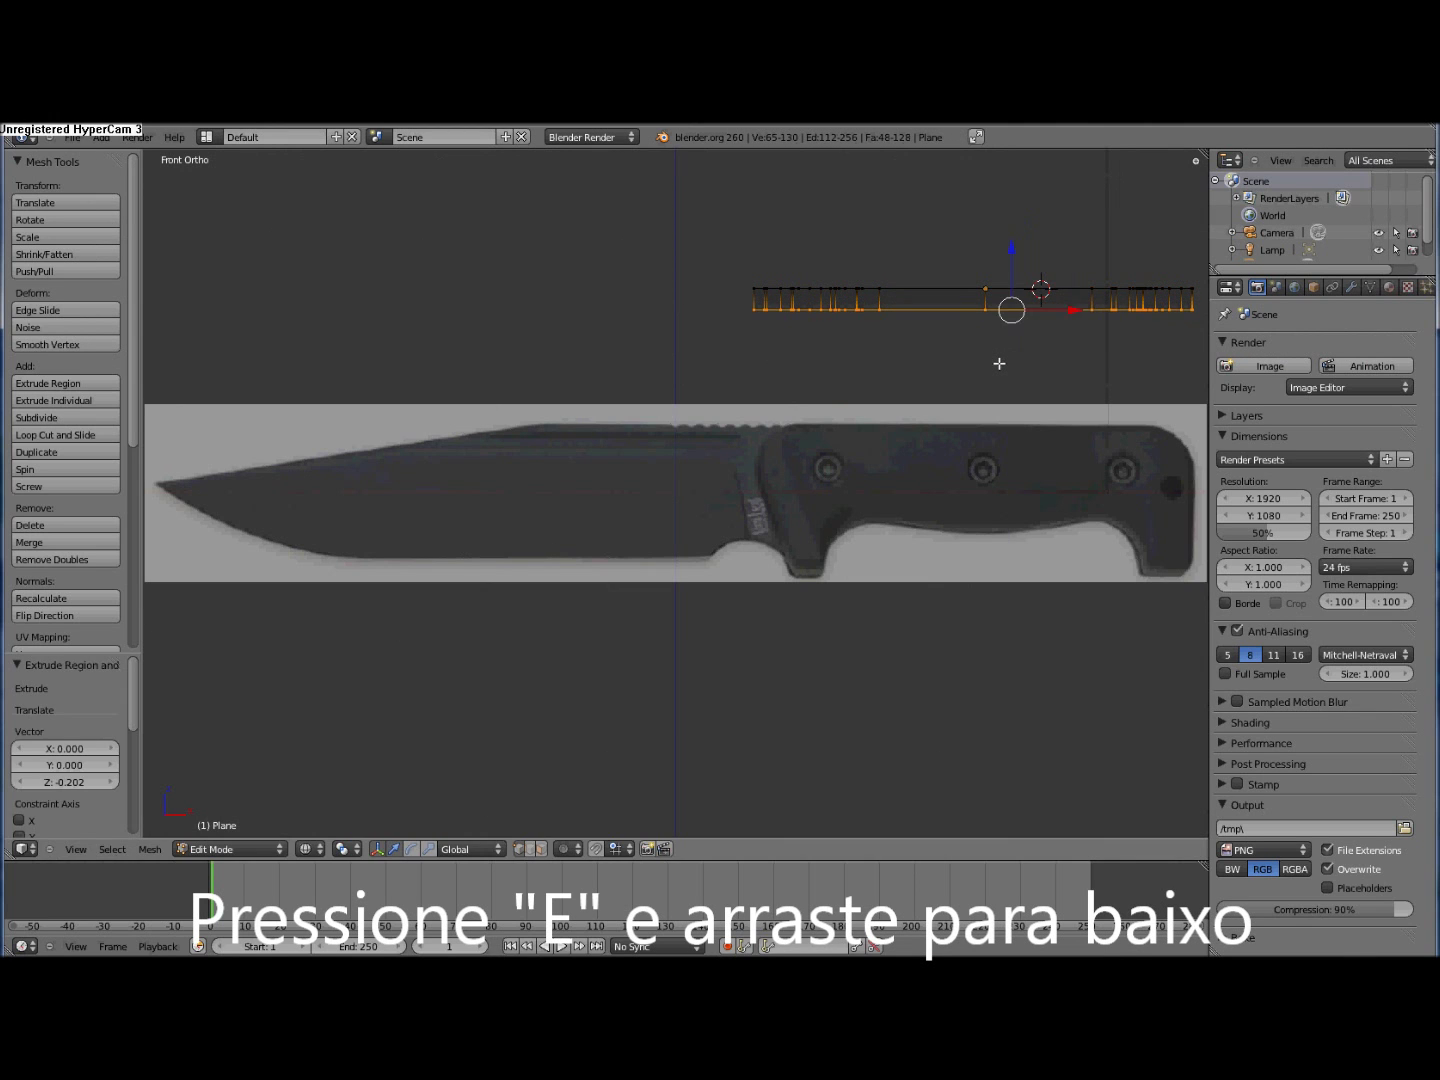
middle_click_drag(1011, 391, 983, 419)
left_click(229, 850)
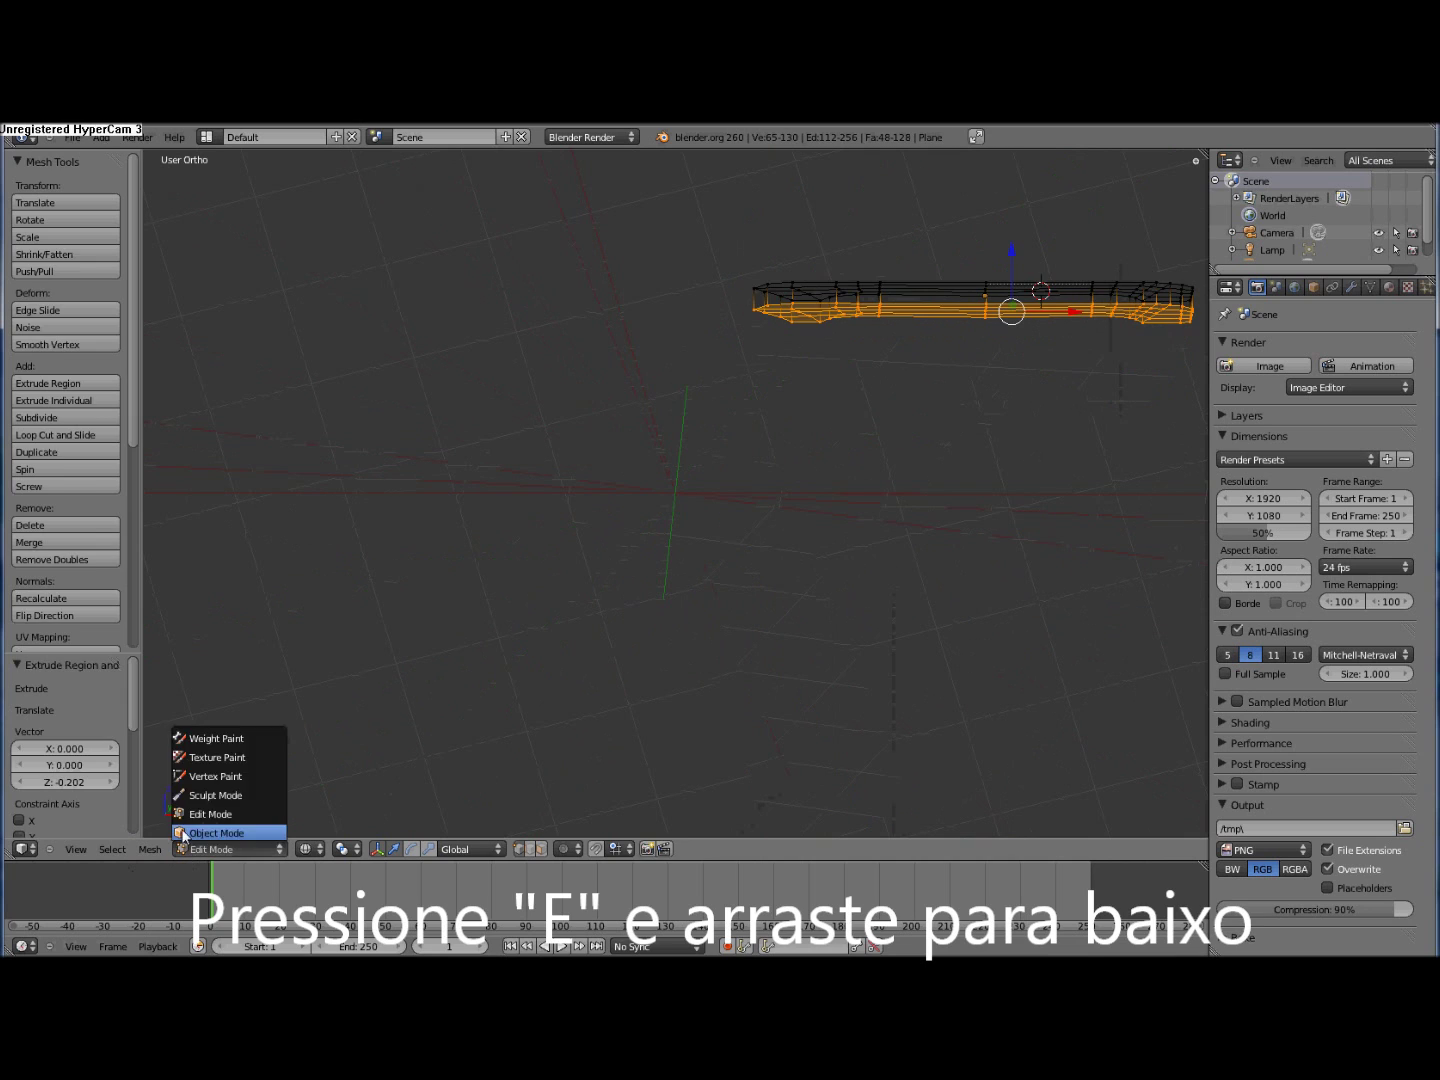
mouse_move(734, 557)
middle_mouse_down()
mouse_move(571, 645)
mouse_move(408, 694)
mouse_move(455, 716)
mouse_move(739, 707)
mouse_move(400, 780)
middle_mouse_up()
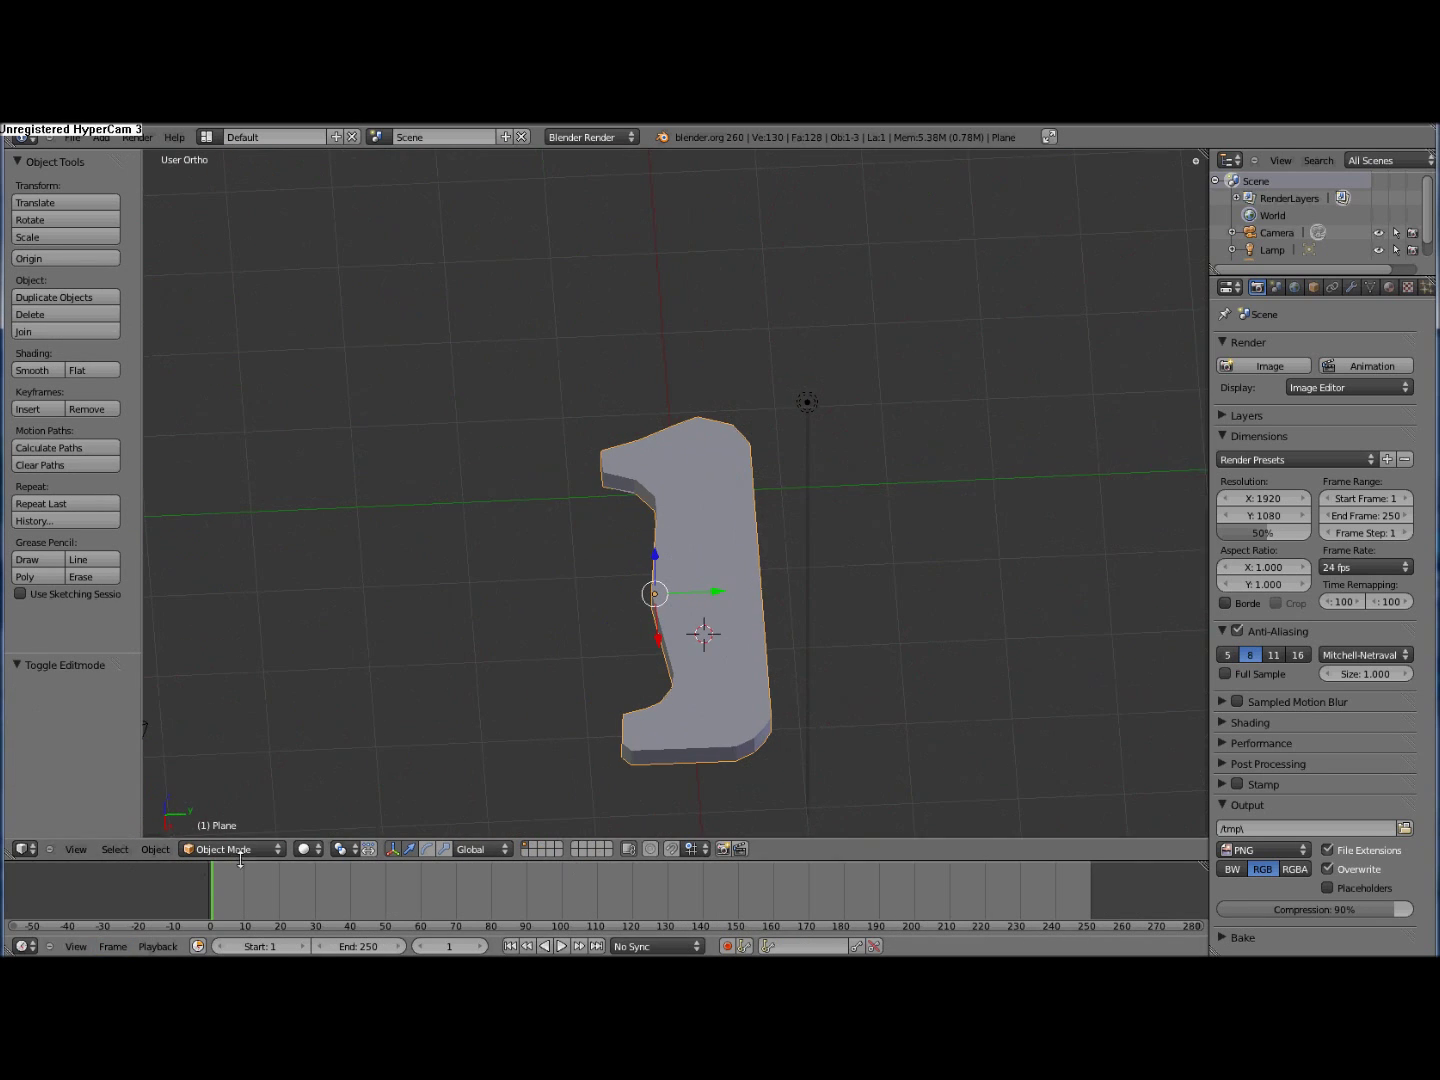
- In top view, add a new plane and slide it left over the blade
left_click(77, 849)
left_click(81, 776)
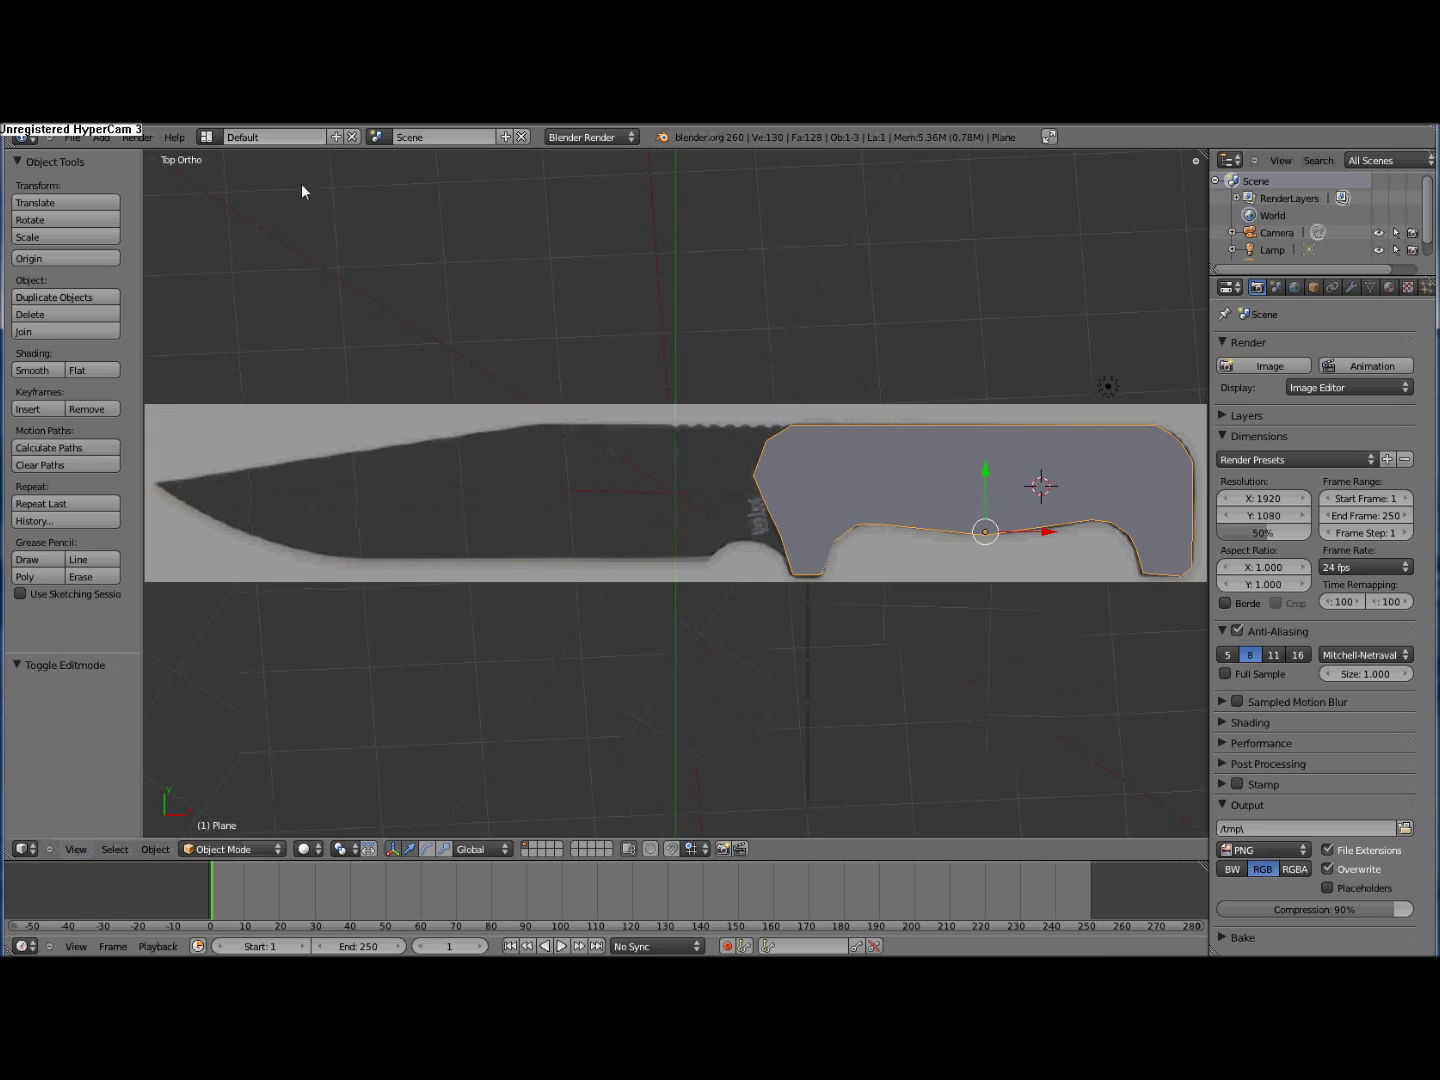
key("shift+a")
left_click(1112, 490)
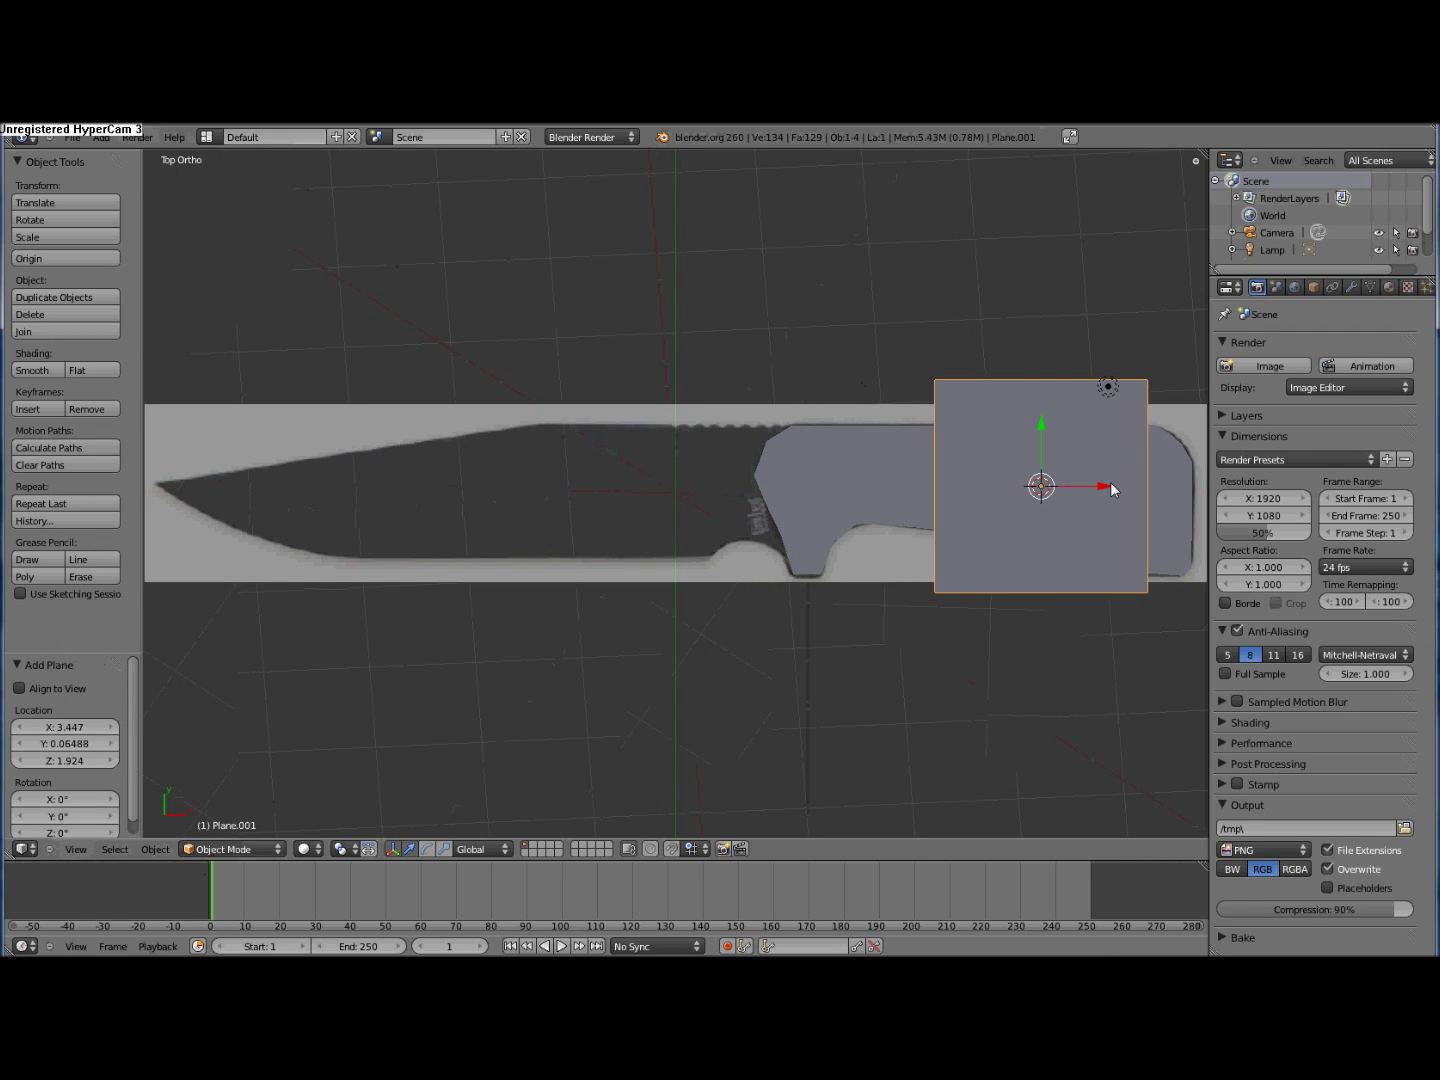
left_click_drag(1111, 489, 746, 491)
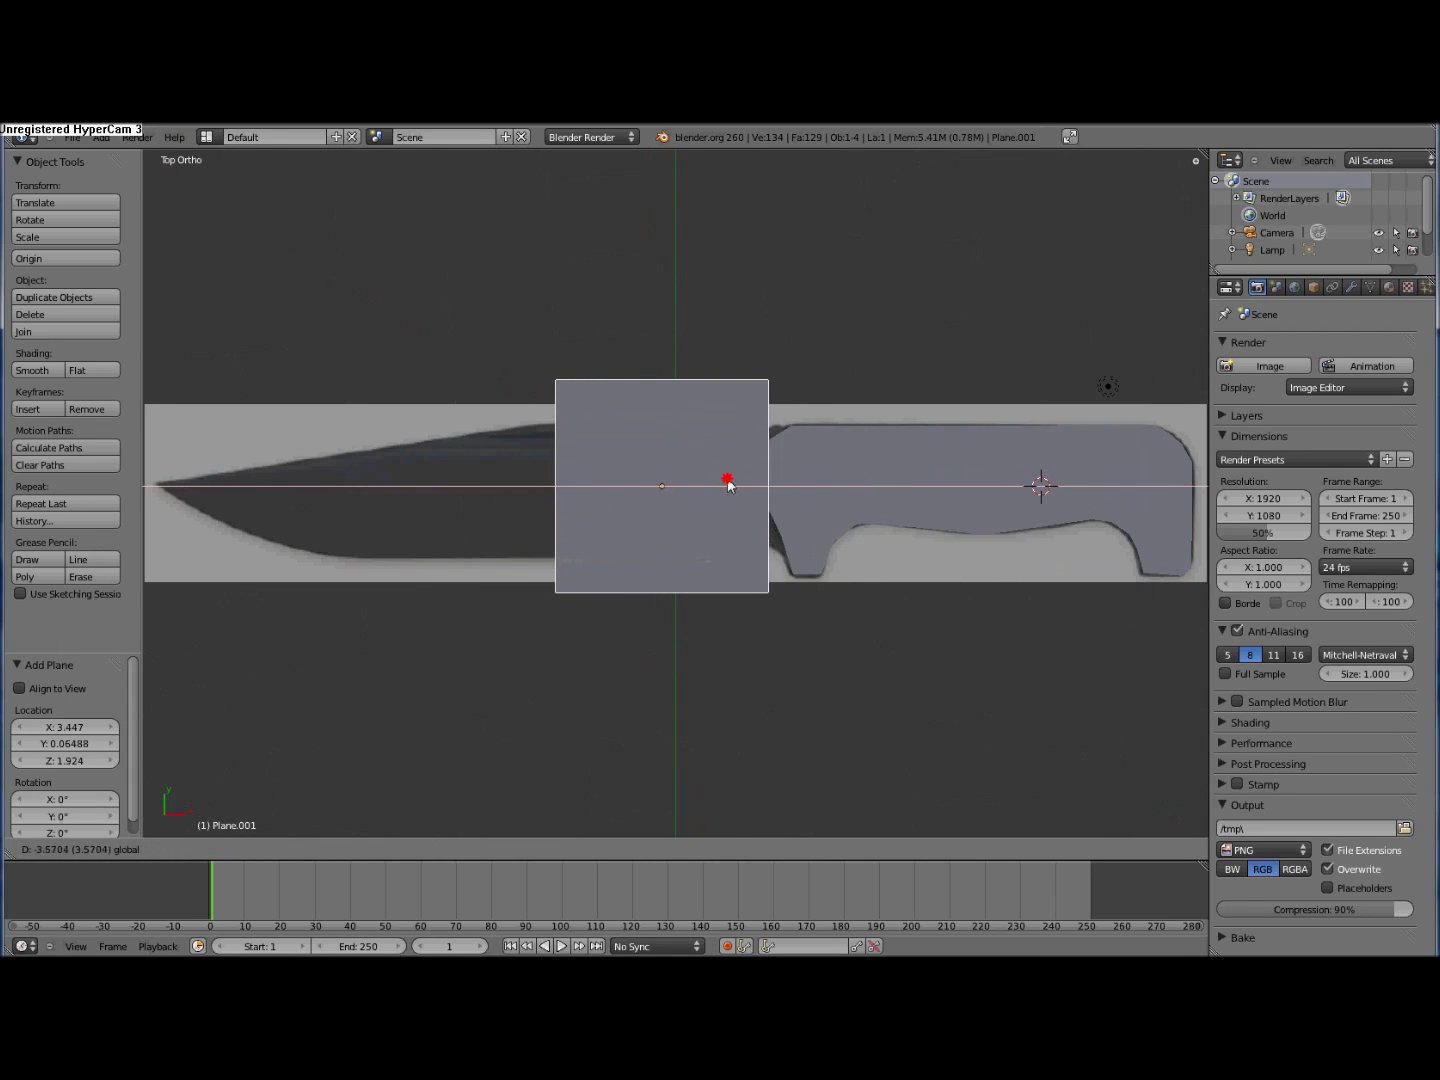
left_click(746, 492)
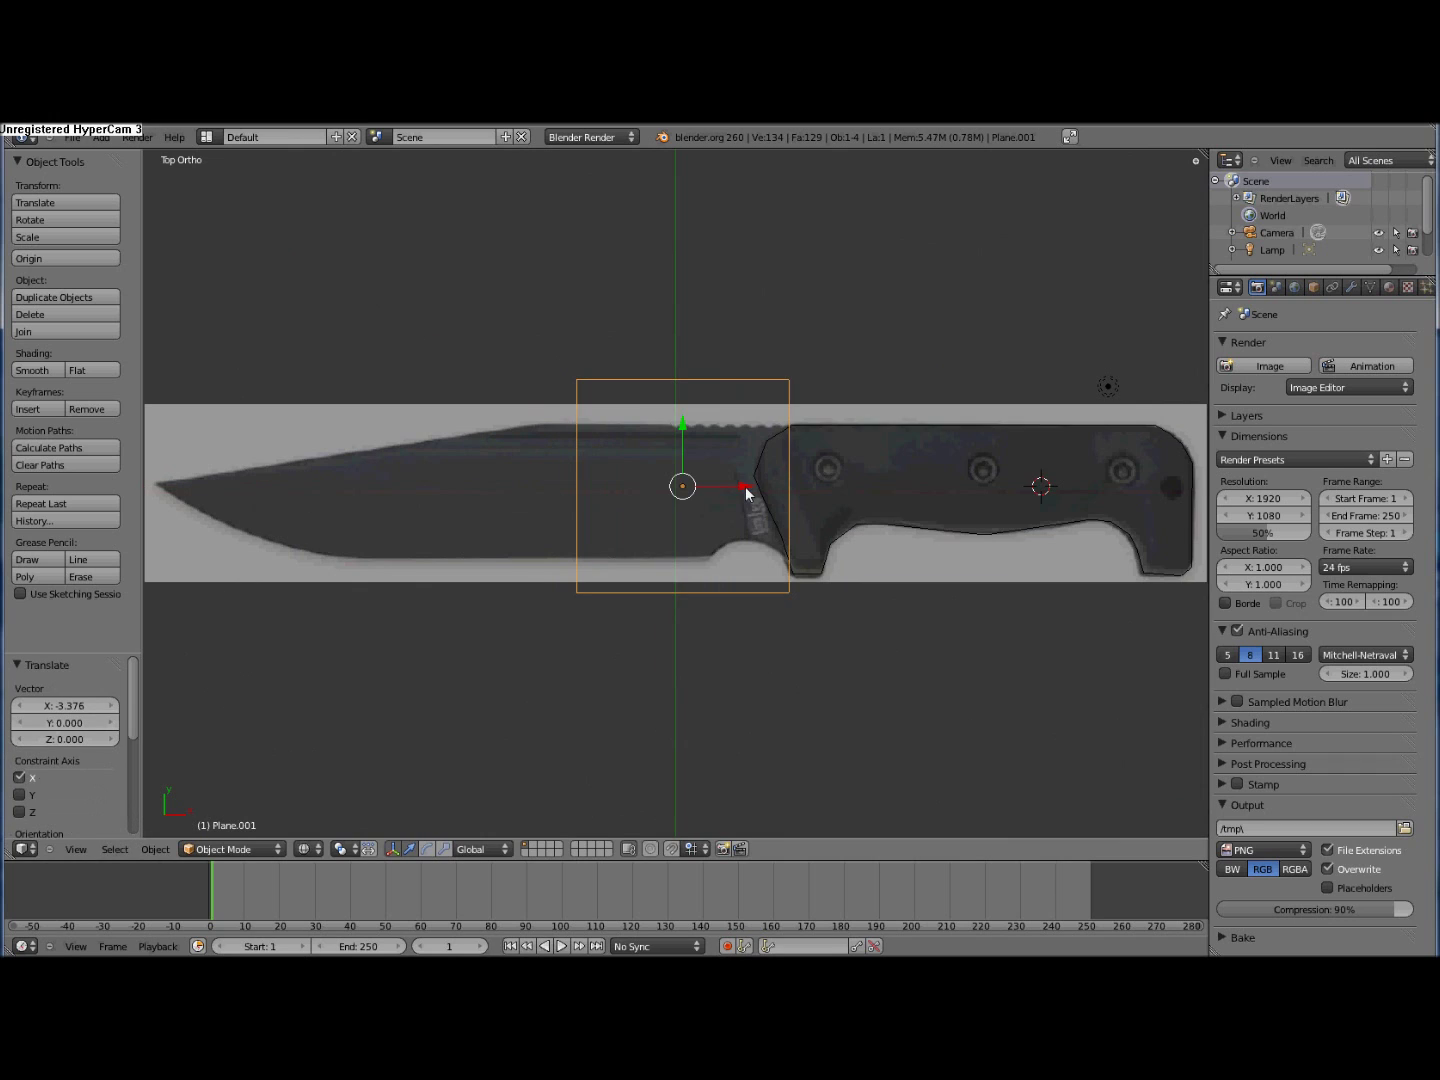
- In Edit Mode, fit the plane onto the blade photo and add loop cuts through it
left_click(232, 849)
left_click(231, 818)
left_click_drag(685, 433, 680, 491)
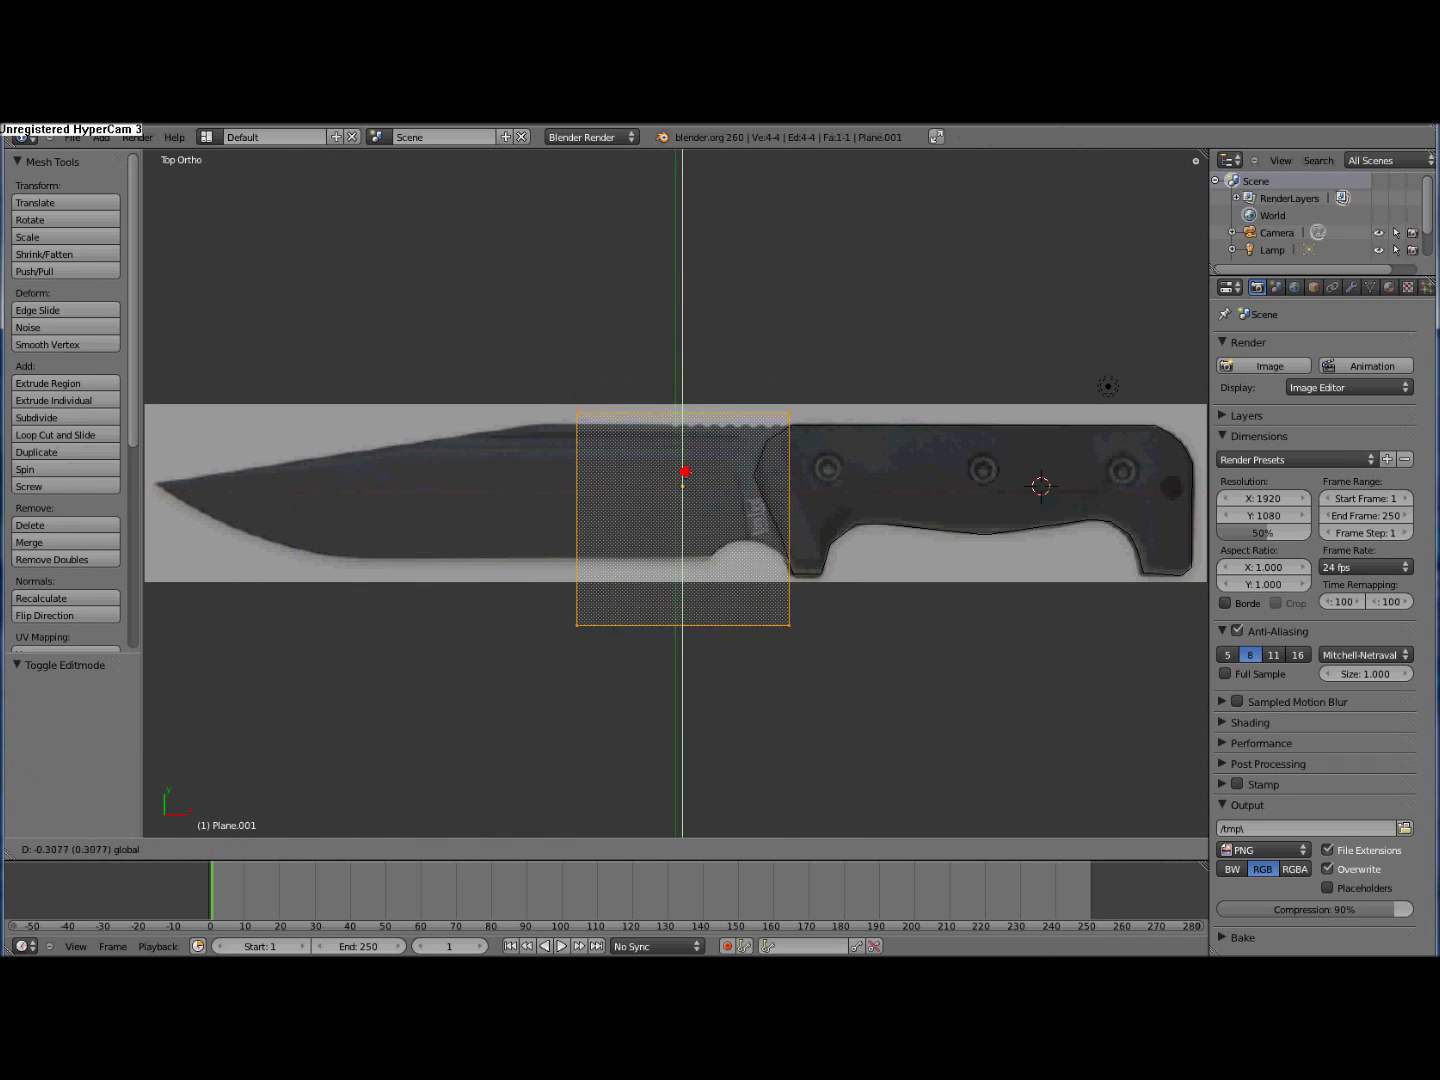
scroll(778, 680, "up", 2)
right_click_drag(842, 699, 843, 613)
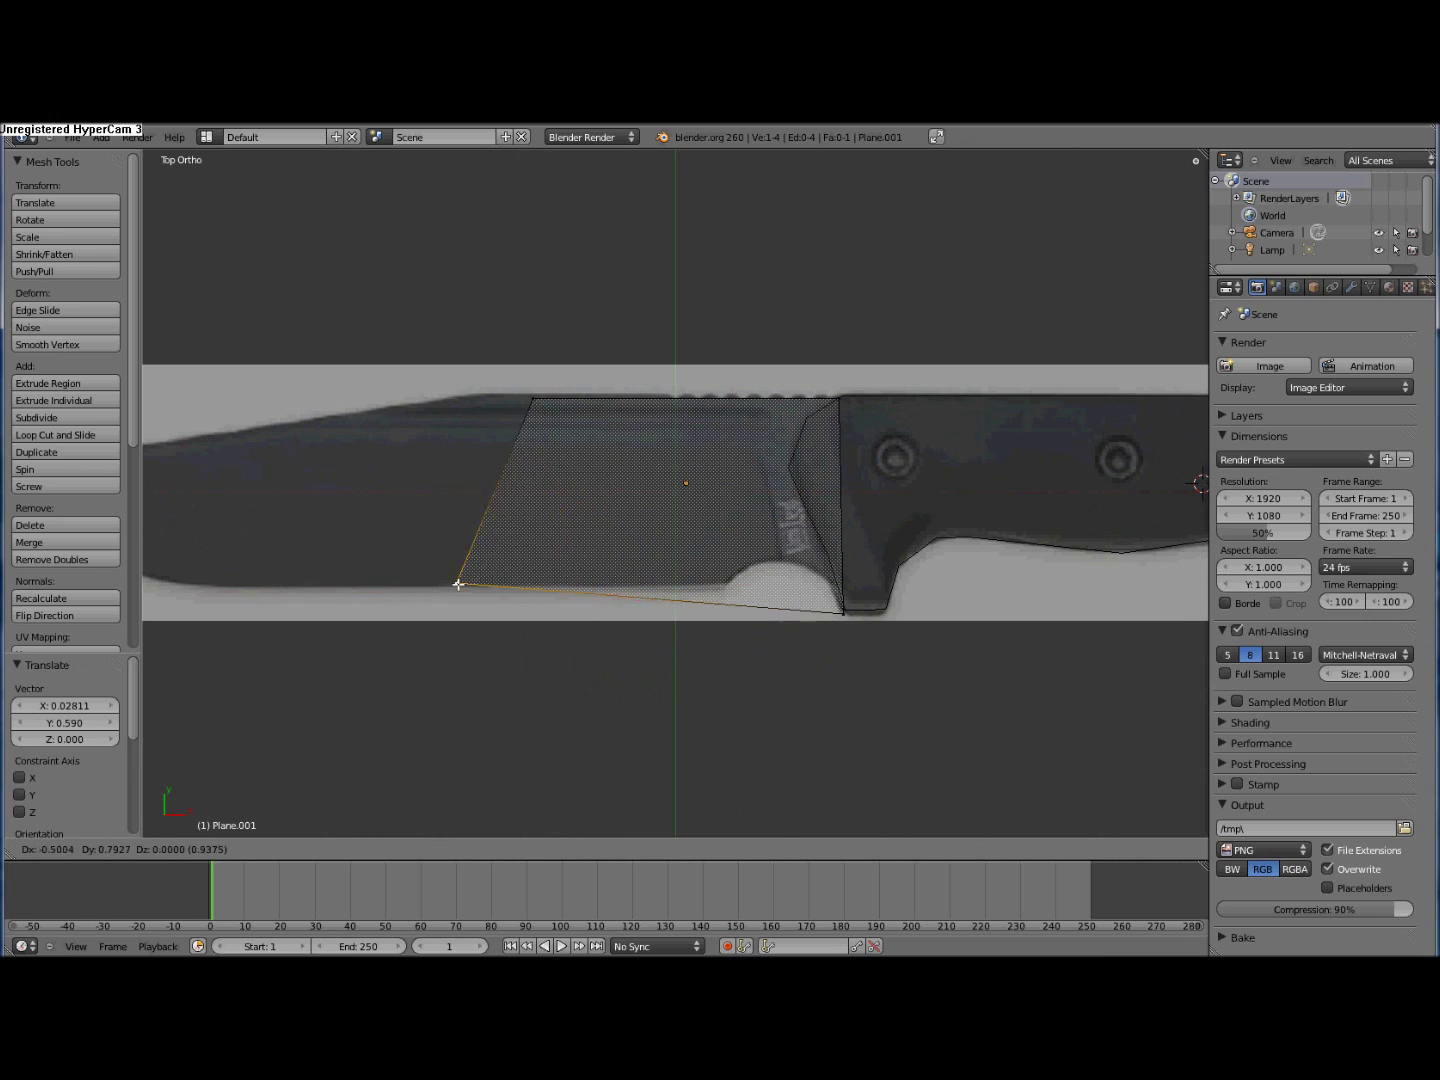
key("ctrl+r")
left_click(587, 525)
key("ctrl+r")
scroll(566, 450, "up", 2)
left_click(566, 450)
- Move the plane's bottom vertices onto the blade's lower edge
right_click(761, 493)
key("g")
left_click(816, 525)
left_click(744, 586)
right_click(724, 587)
key("g")
left_click(266, 573)
middle_click_drag(266, 573, 463, 644)
key("KP_7")
right_click(724, 587)
middle_click_drag(300, 700, 850, 700, "shift")
key("g")
left_click(740, 585)
- Pull the remaining vertices out to the knife's pointed tip and return to Object Mode
right_click(1083, 399)
key("g")
left_click(1000, 393)
key("g")
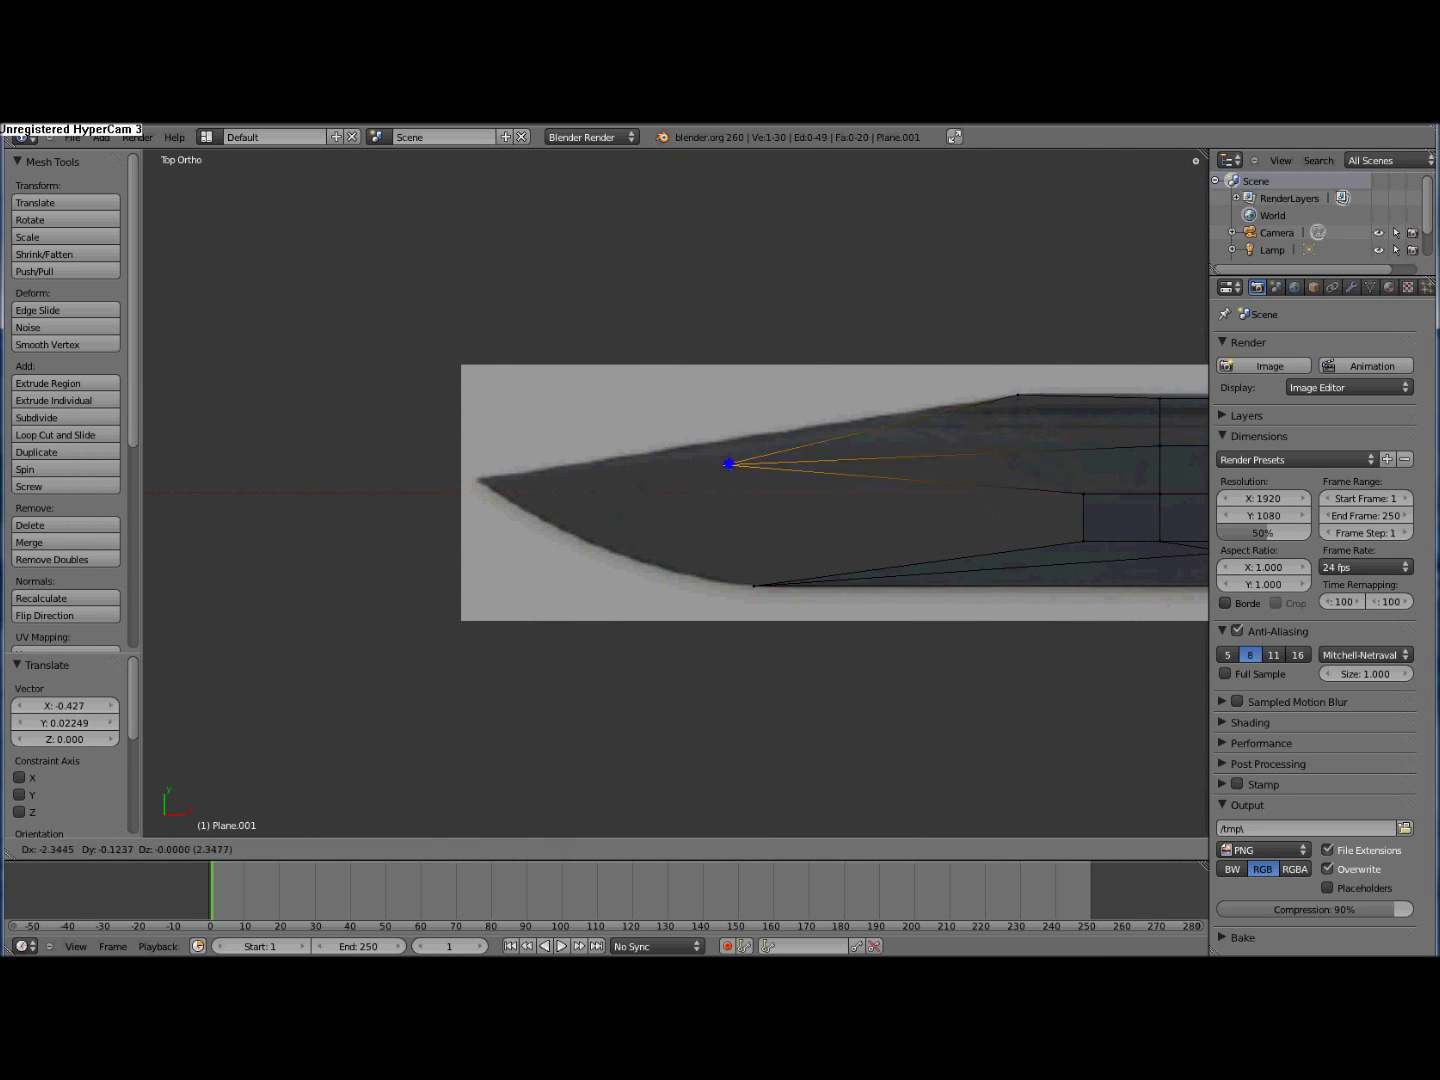
left_click(962, 409)
key("g")
left_click(630, 563)
key("g")
key("x")
left_click(644, 580)
mouse_move(645, 579)
middle_mouse_down()
mouse_move(579, 498)
mouse_move(694, 742)
middle_mouse_up()
left_click(225, 849)
mouse_move(577, 477)
middle_mouse_down()
mouse_move(690, 390)
mouse_move(865, 464)
mouse_move(986, 373)
middle_mouse_up()
- In front view, extrude all the blade geometry along Z to give it thickness
left_click(229, 849)
left_click(203, 823)
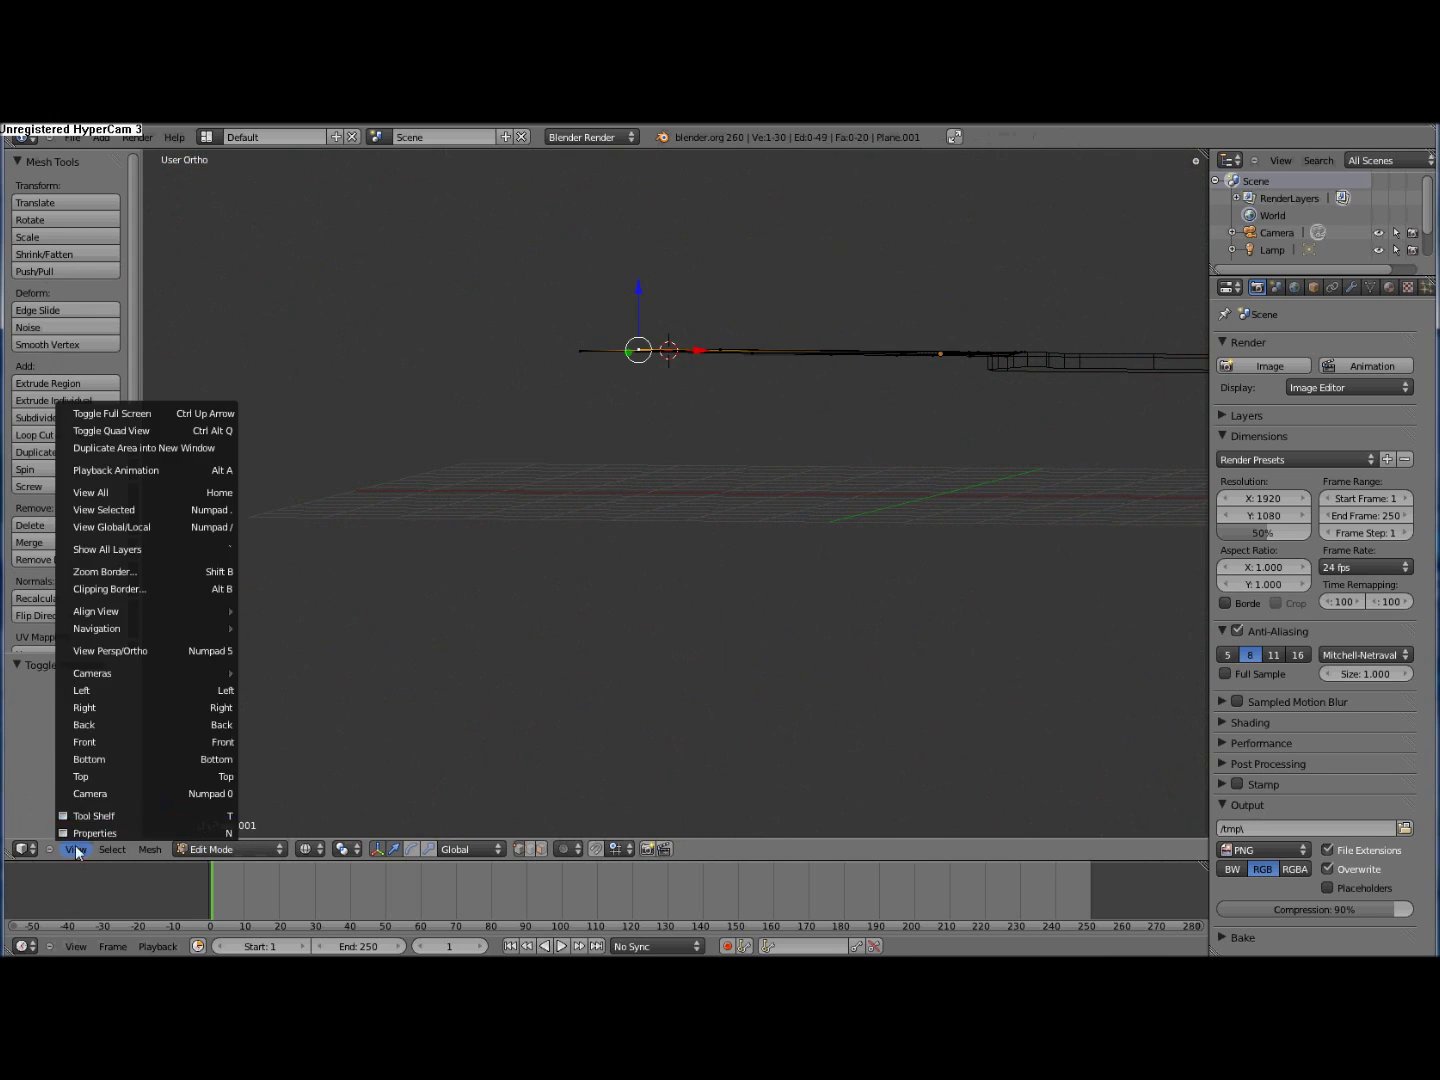
left_click(76, 852)
left_click(200, 746)
key("a")
key("g")
key("z")
left_click(926, 299)
key("g")
key("z")
key("z")
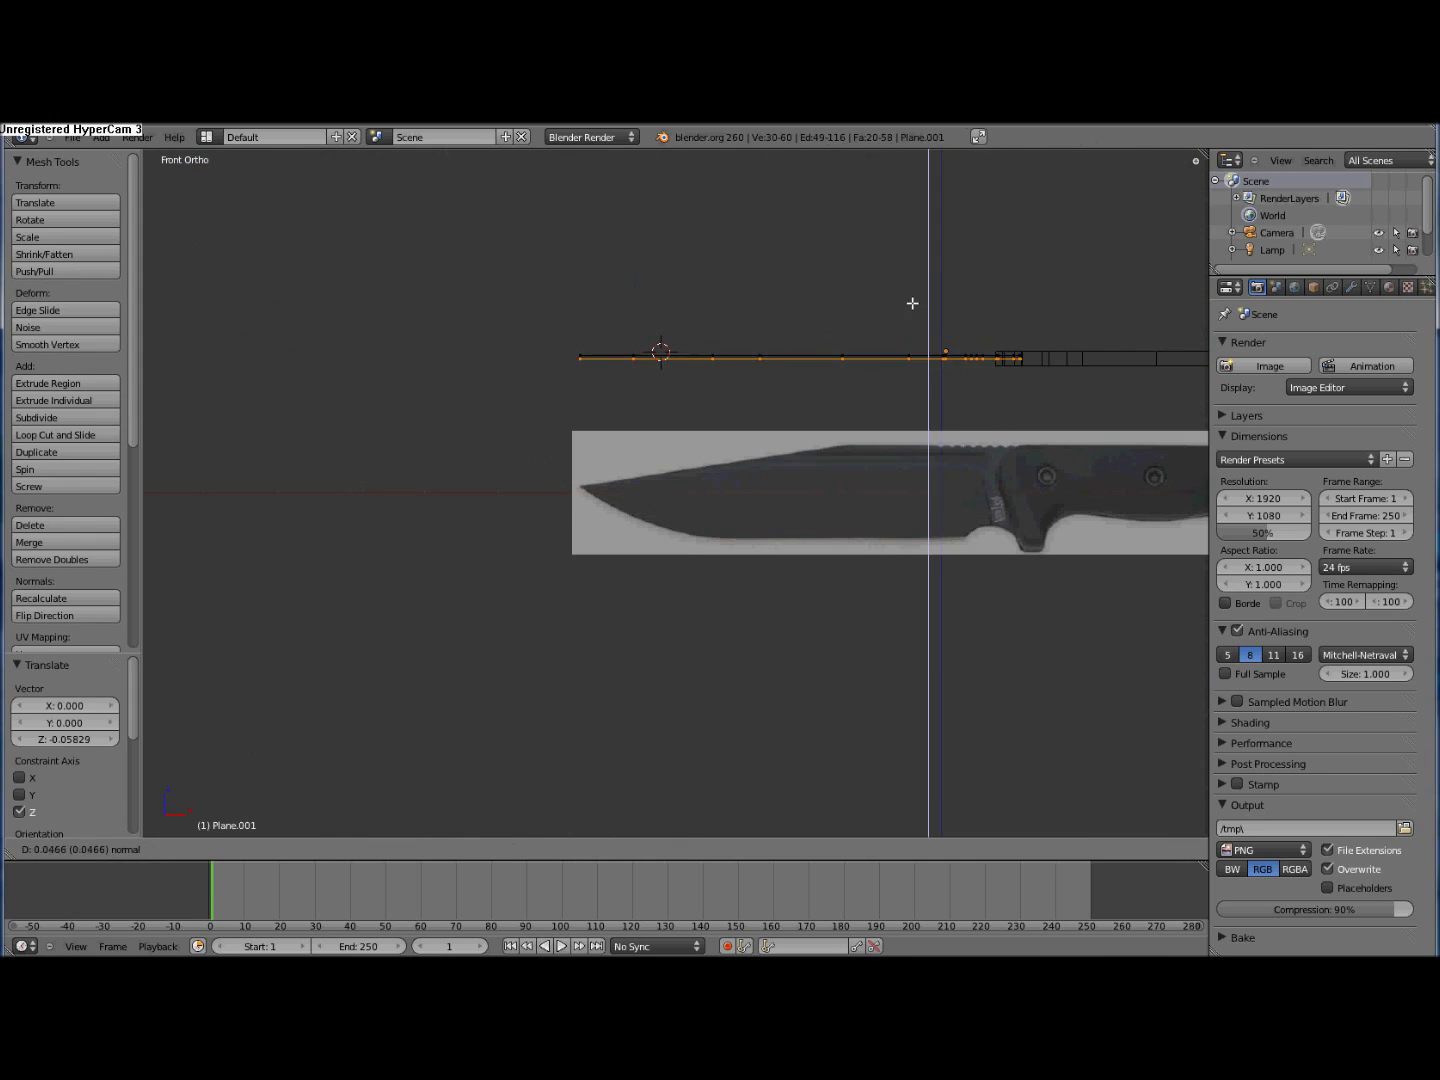
middle_click_drag(664, 448, 589, 556)
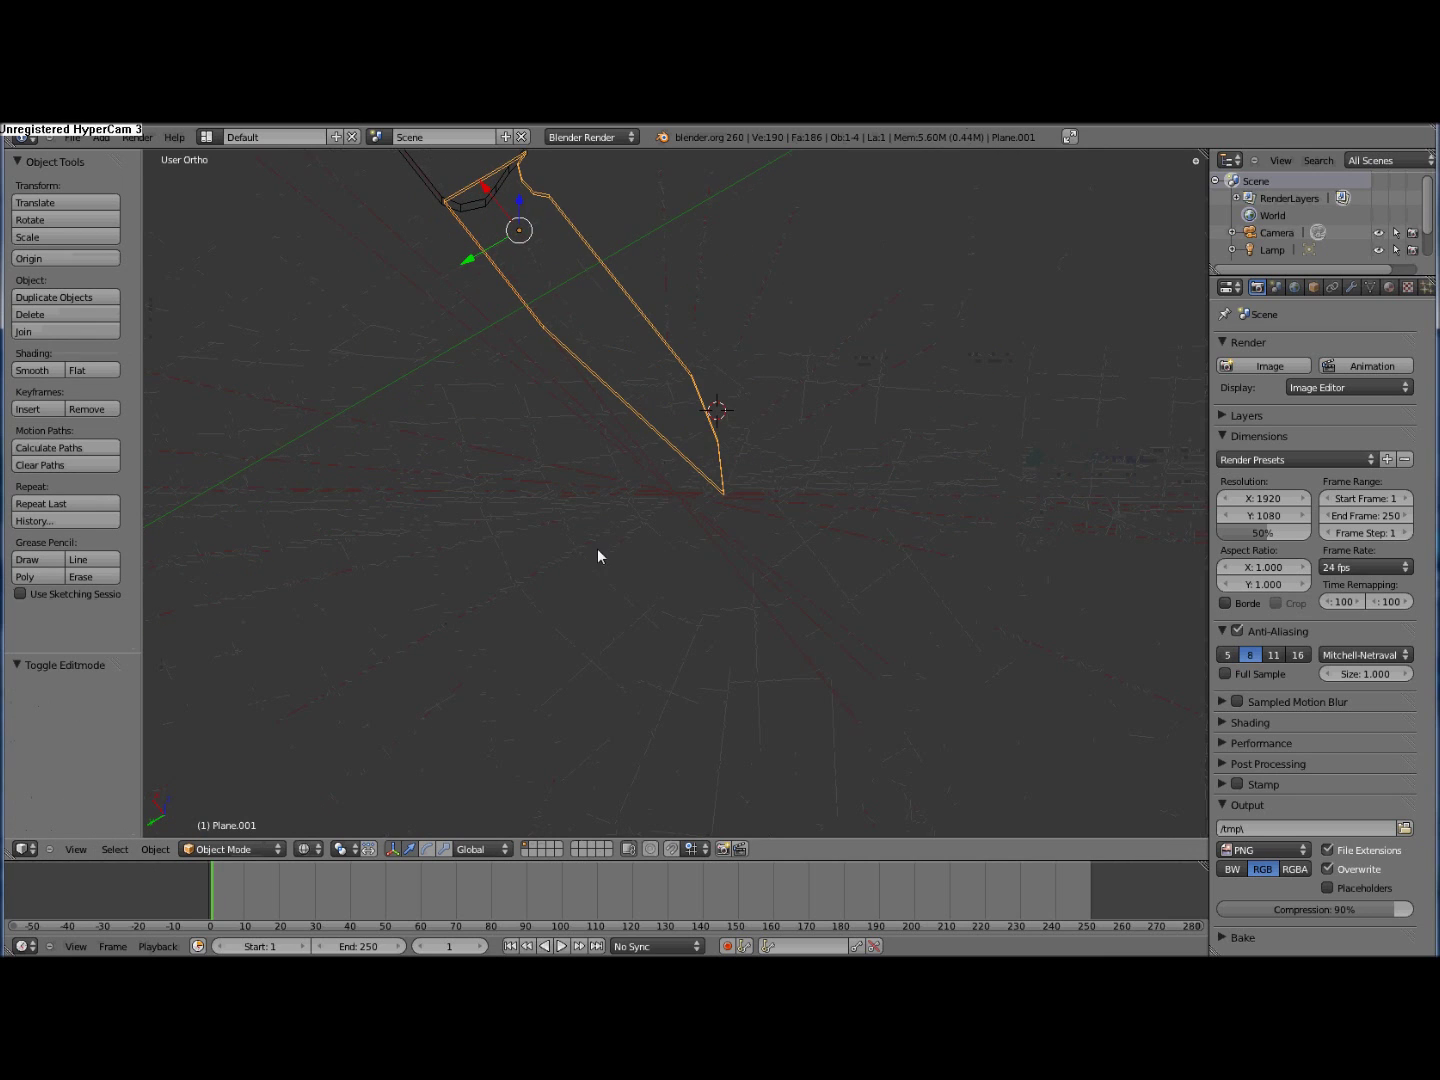
- Switch the viewport to solid shading and return to top view
key("z")
mouse_move(730, 535)
middle_mouse_down()
mouse_move(611, 354)
mouse_move(473, 436)
mouse_move(508, 581)
mouse_move(645, 640)
mouse_move(770, 656)
mouse_move(1061, 508)
mouse_move(1173, 522)
mouse_move(1121, 627)
mouse_move(1157, 627)
middle_mouse_up()
left_click(75, 849)
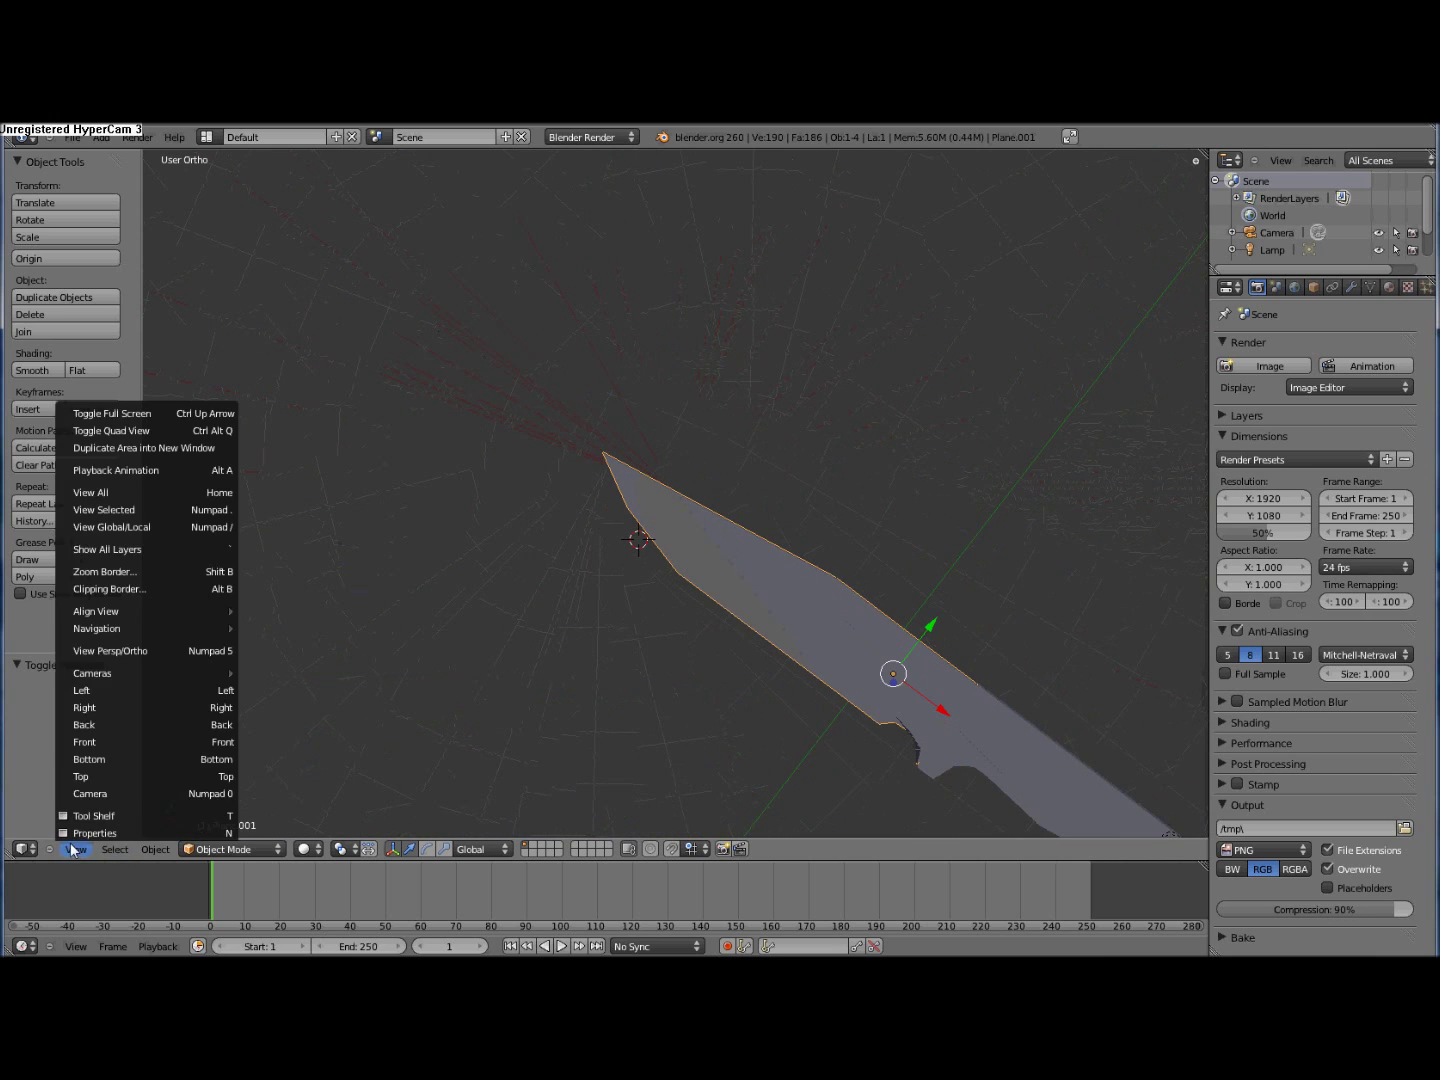
left_click(107, 777)
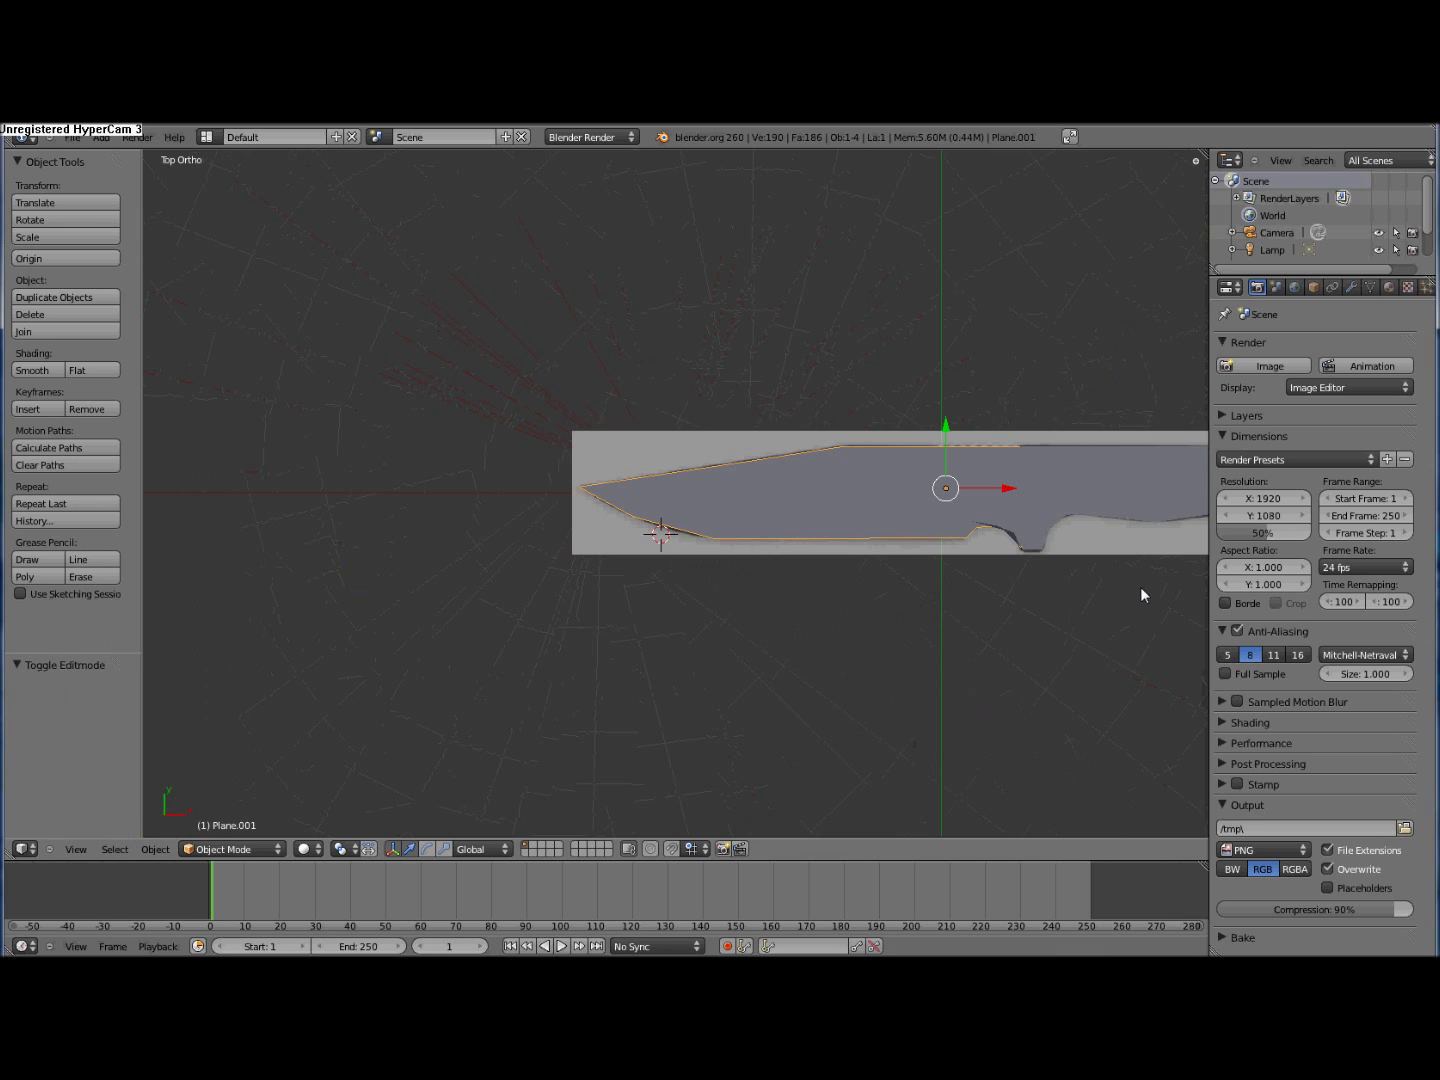
- Hide the knife background image in the side panel, then close the panel
left_click(1198, 162)
scroll(1150, 581, "down", 4)
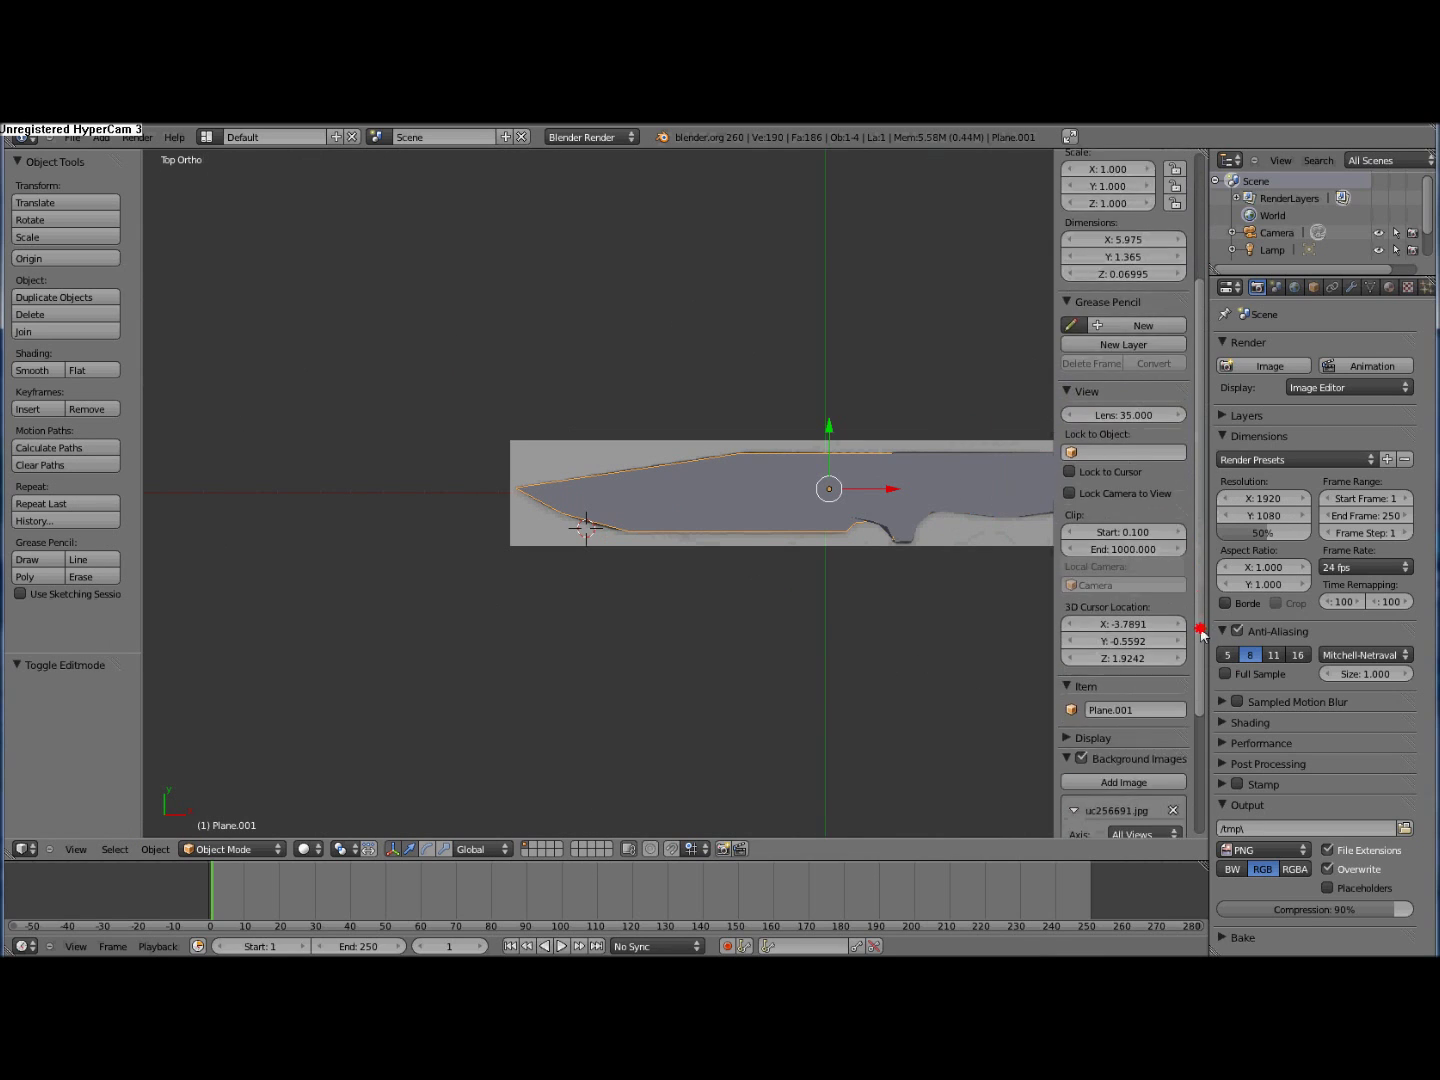
scroll(1124, 636, "down", 3)
left_click(1082, 637)
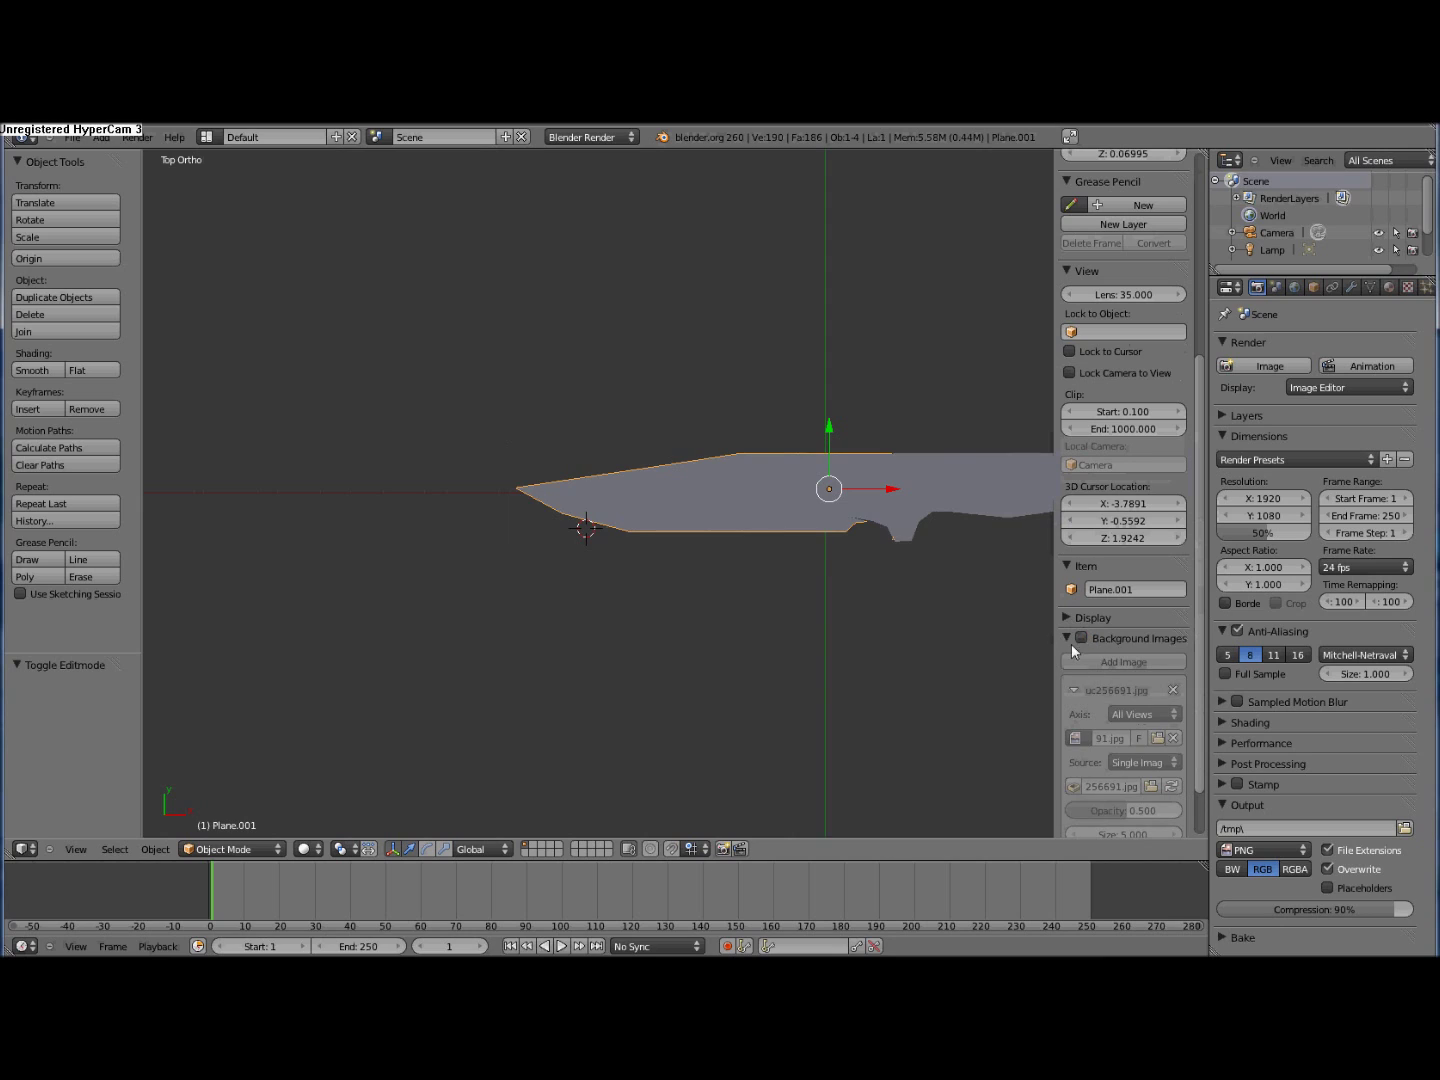
left_click(1067, 636)
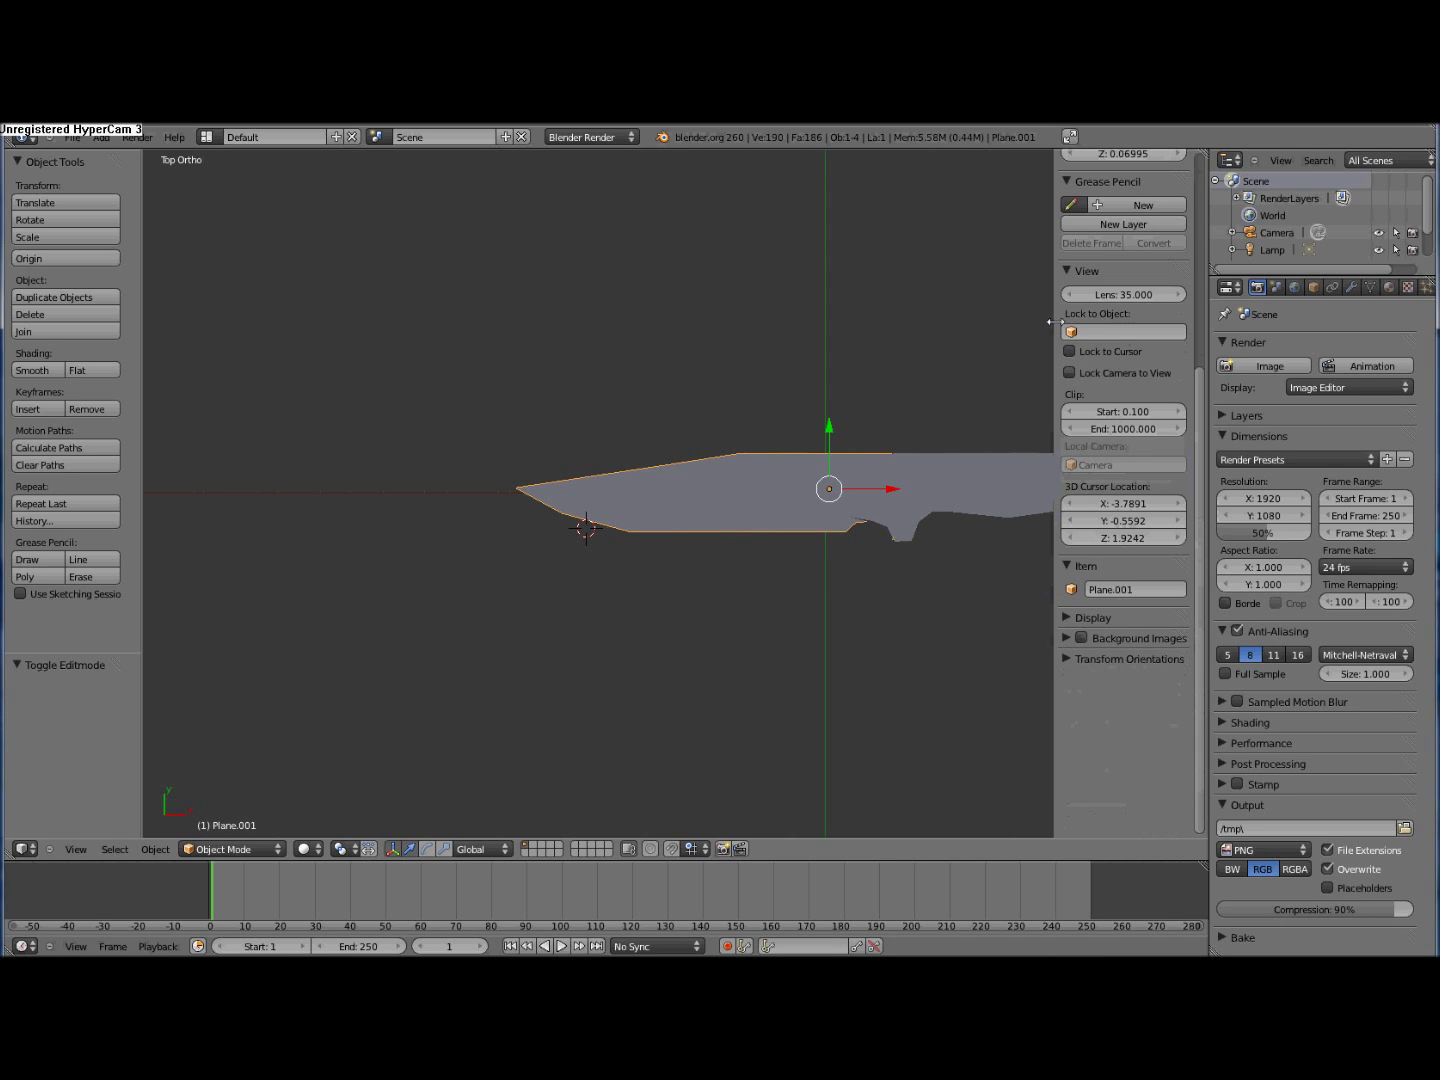
left_click_drag(1052, 321, 1430, 378)
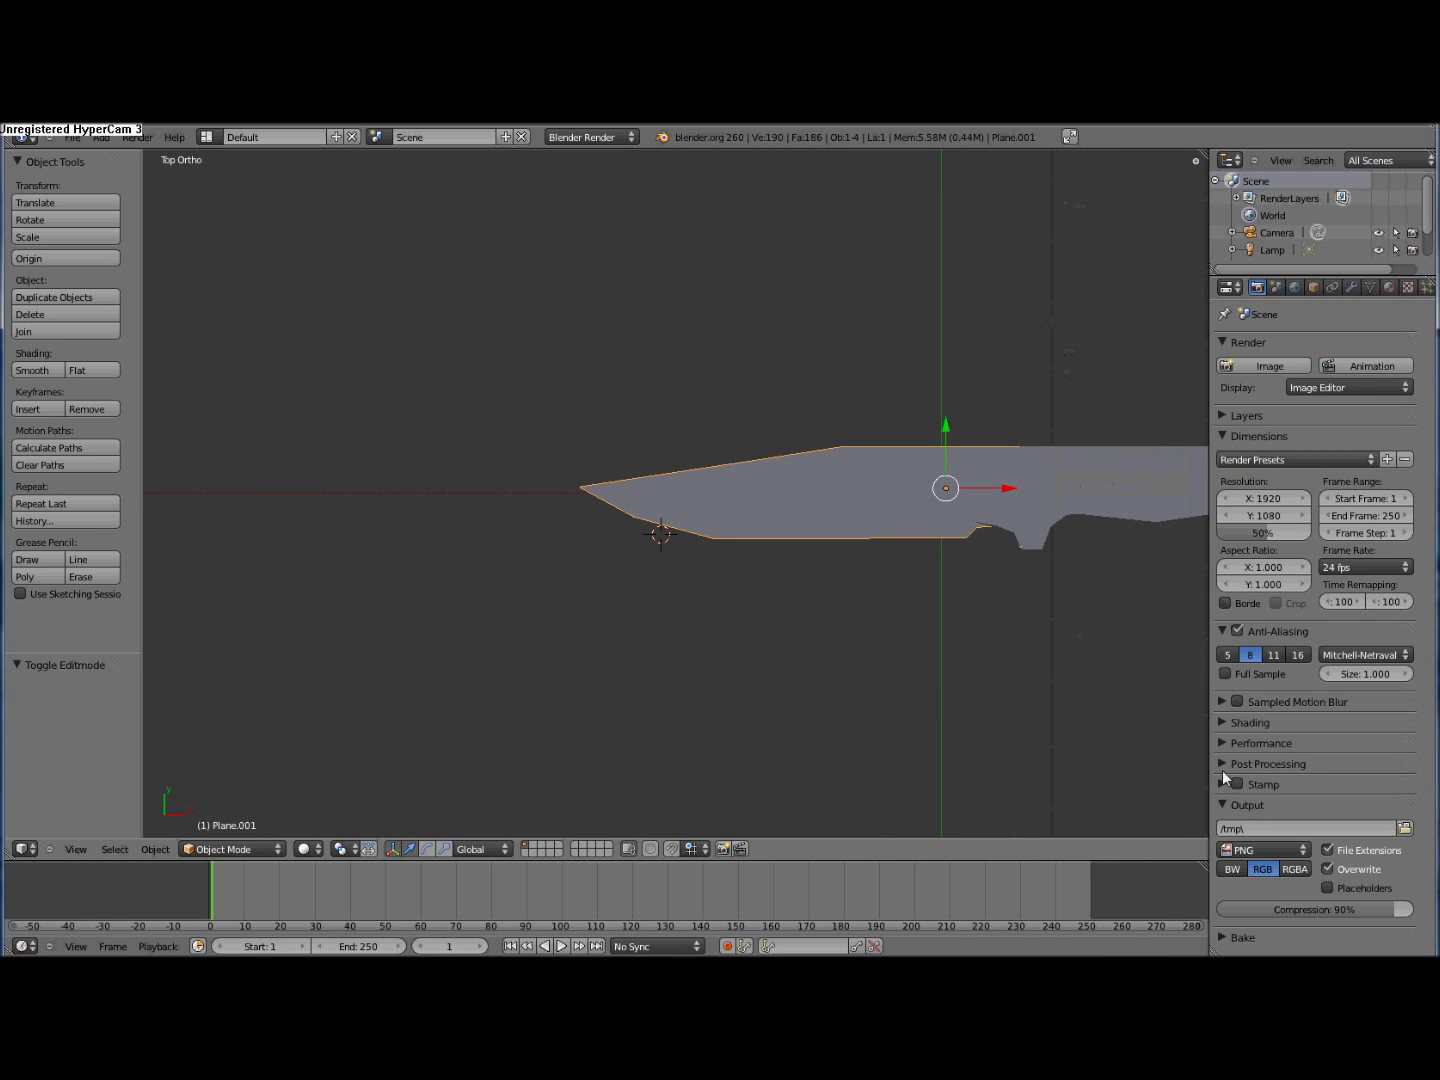
- Turn the right-hand area into a UV/Image Editor and load the photo uc256691.jpg
left_click(1231, 289)
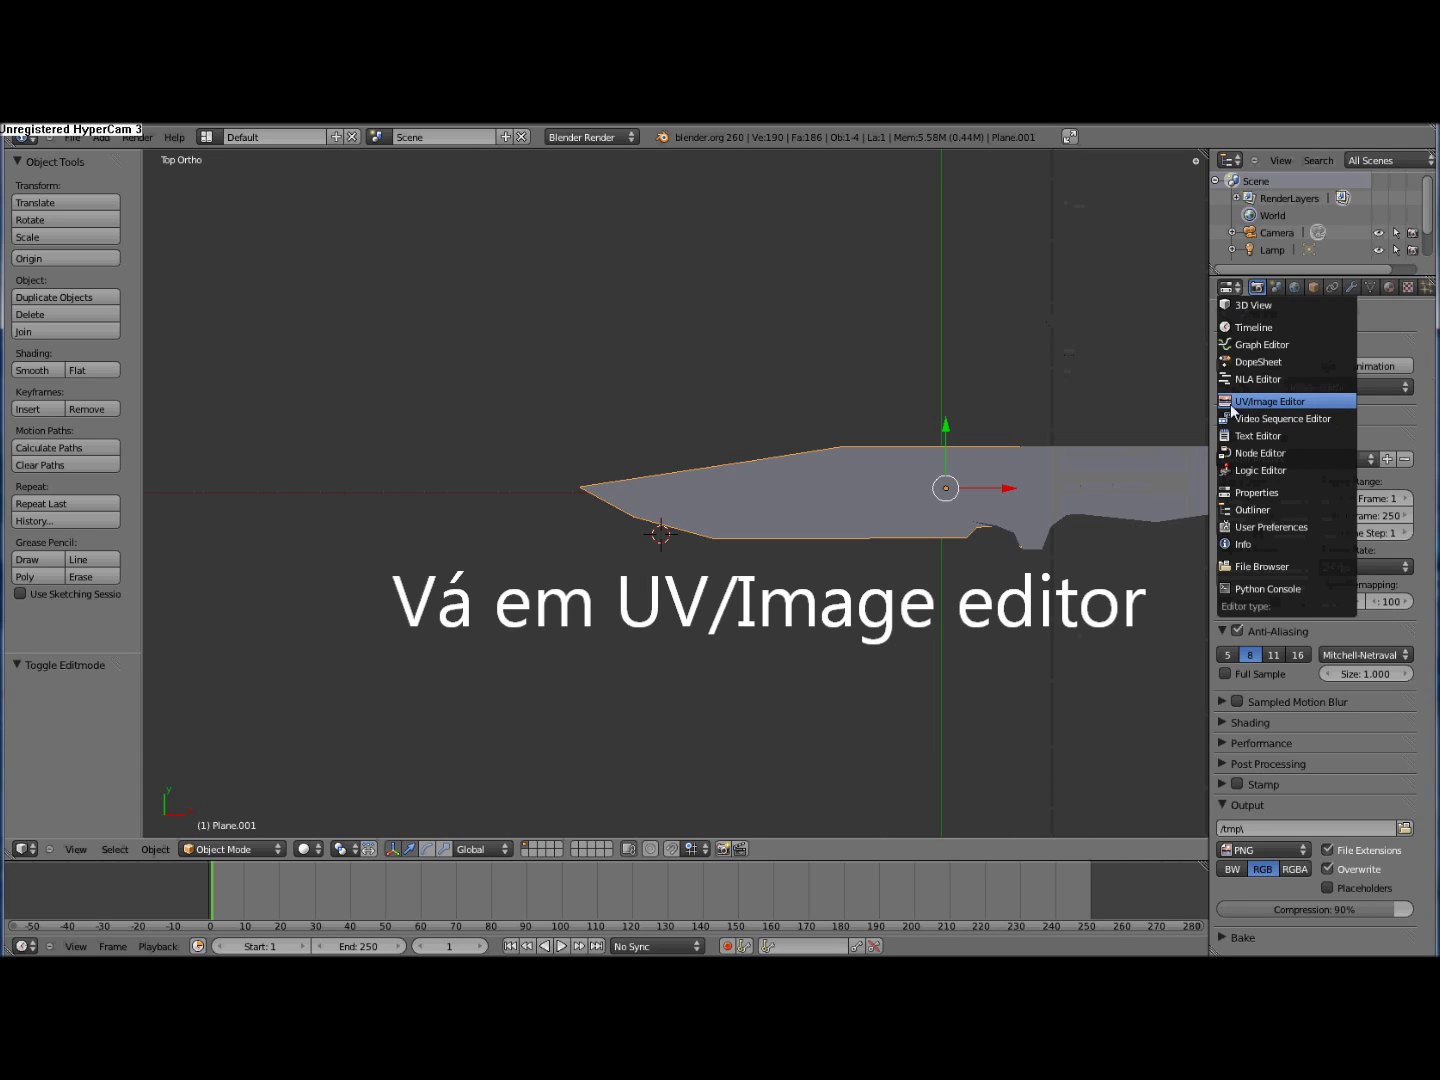
left_click(1270, 402)
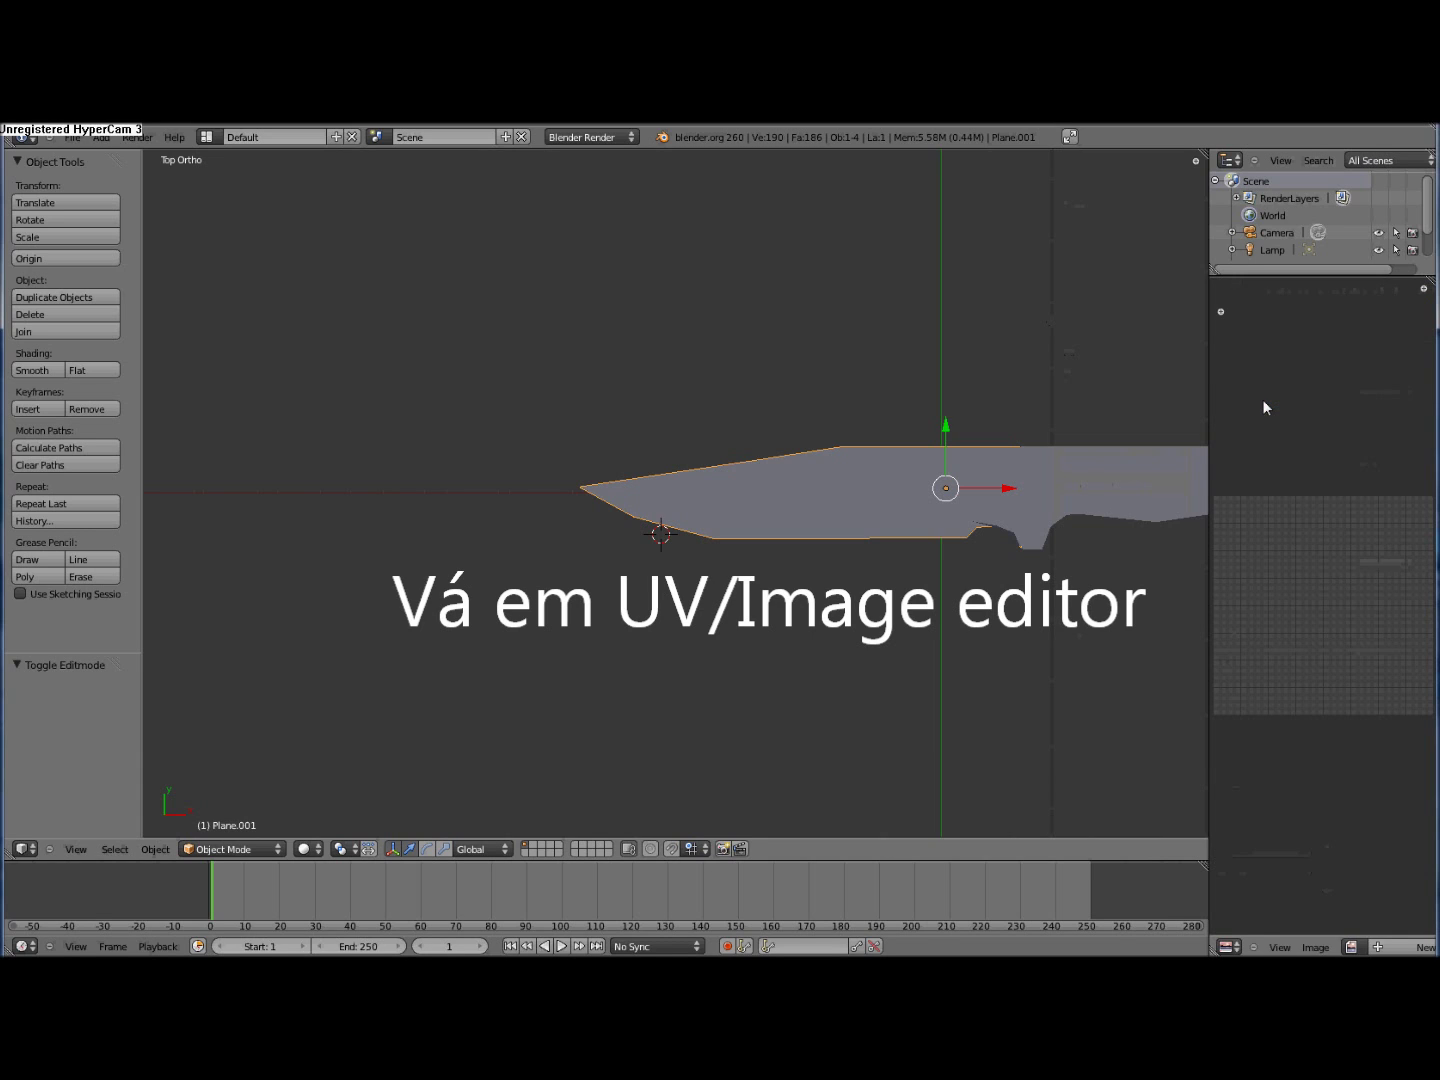
left_click(1322, 947)
left_click(1300, 918)
double_click(289, 466)
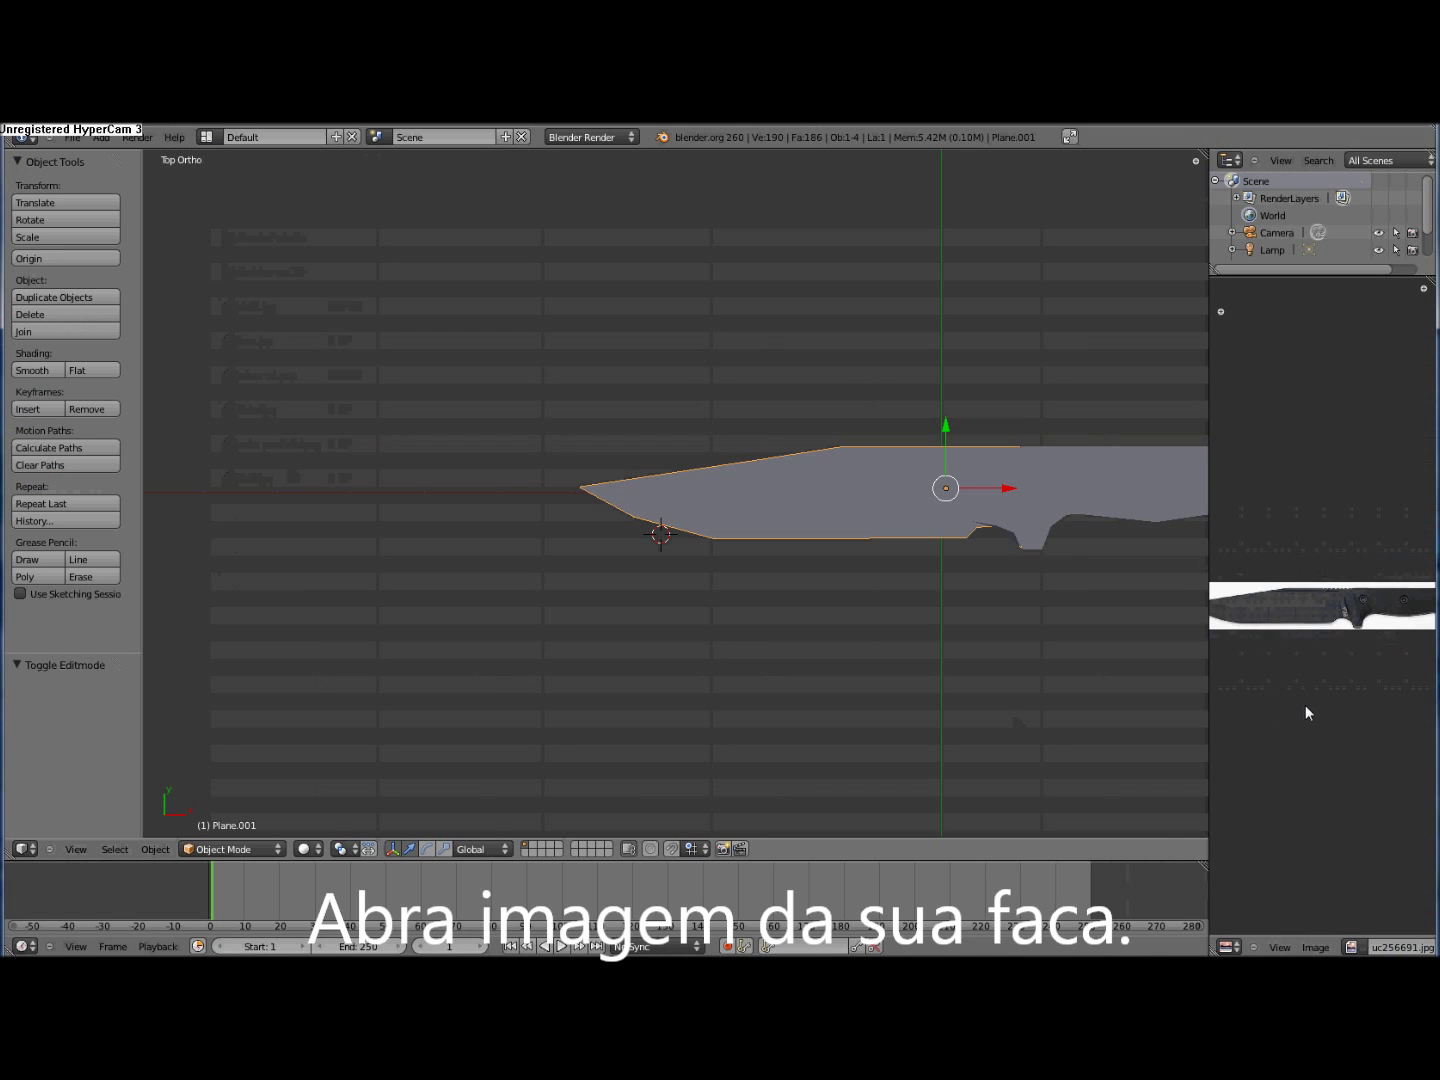
- Widen the image editor beside the 3D view and zoom the photo
left_click(1203, 722)
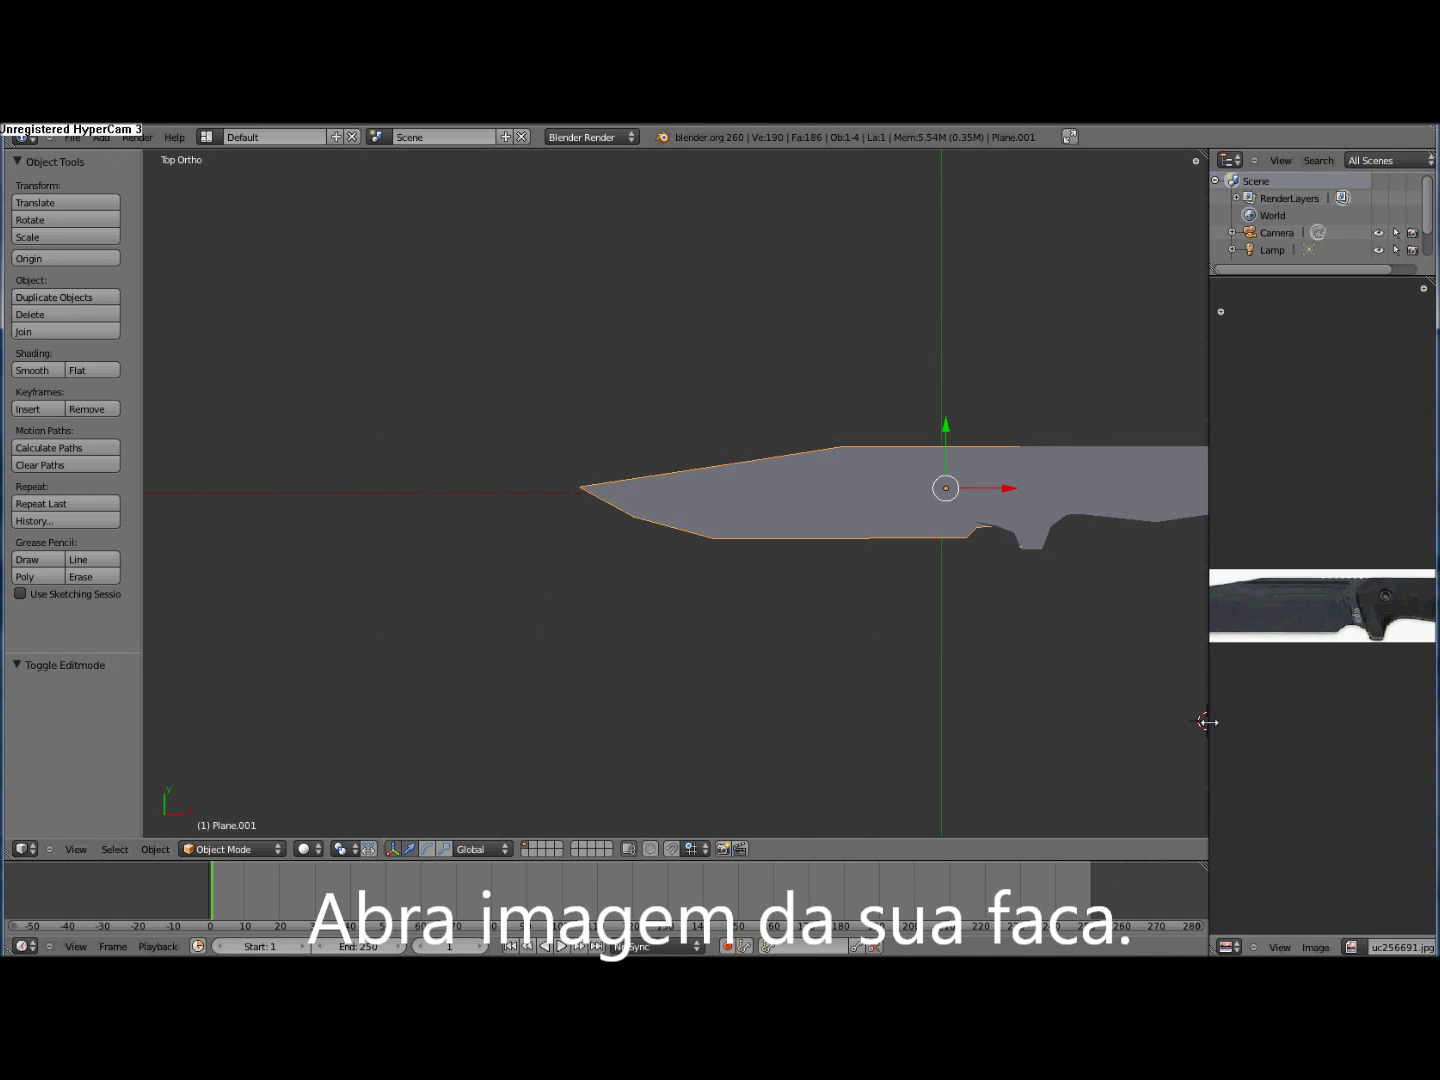
left_click_drag(1207, 722, 748, 723)
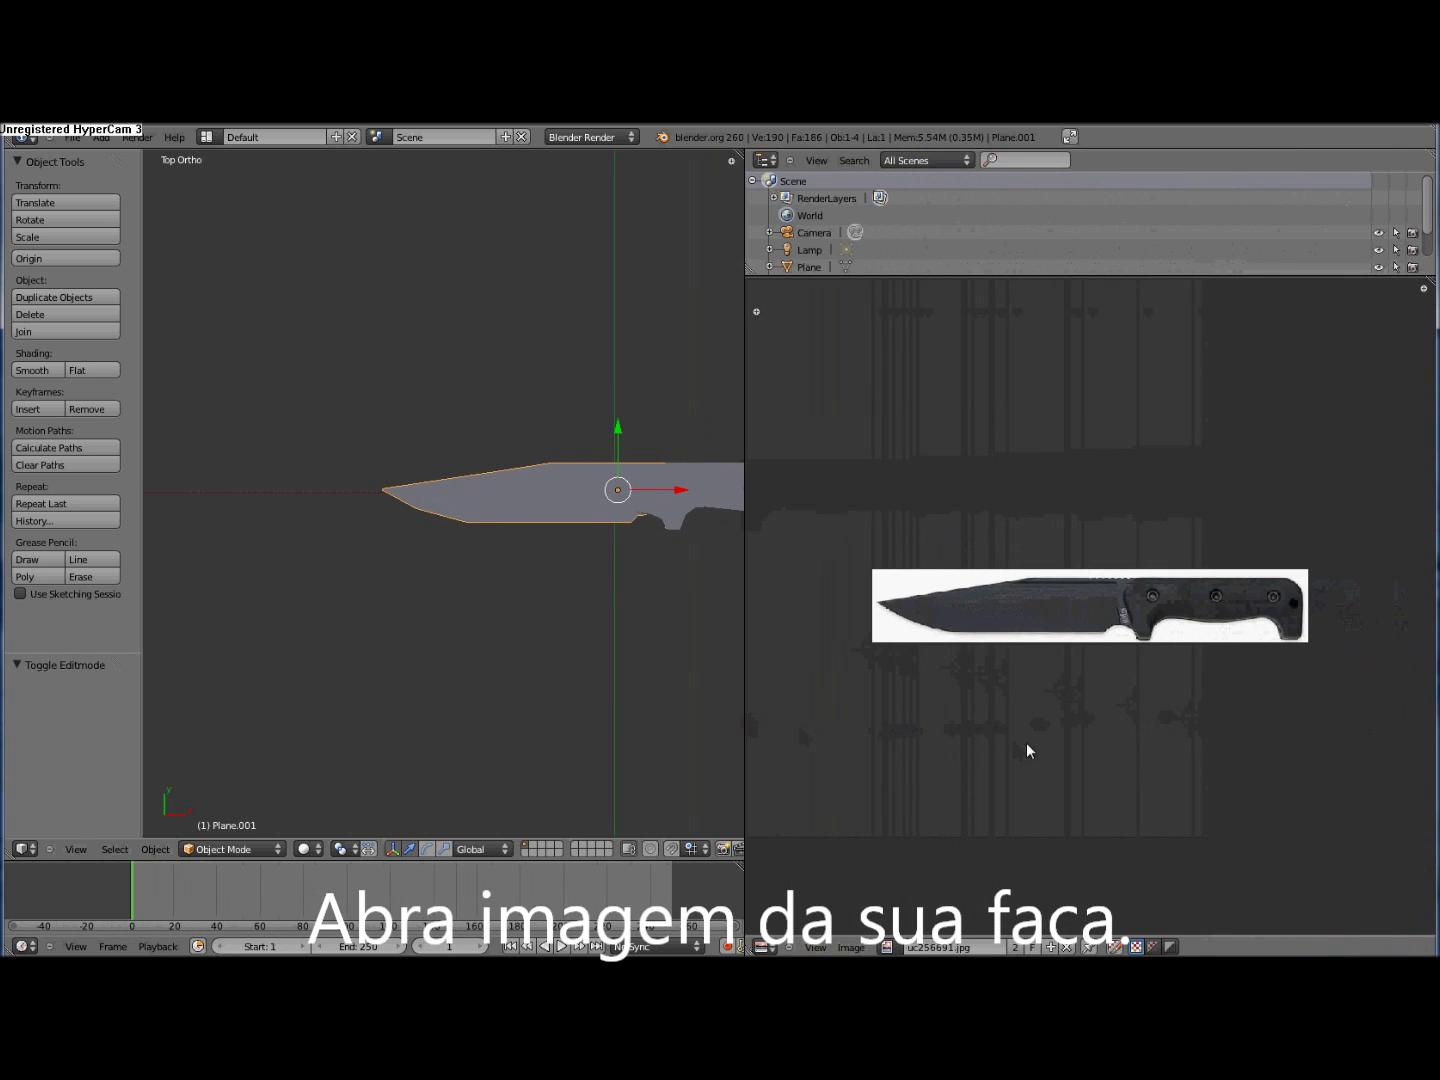
scroll(1100, 741, "up", 2)
- Shift both knife pieces left, then select only the handle
right_click(638, 479, "shift")
left_click_drag(741, 499, 612, 505)
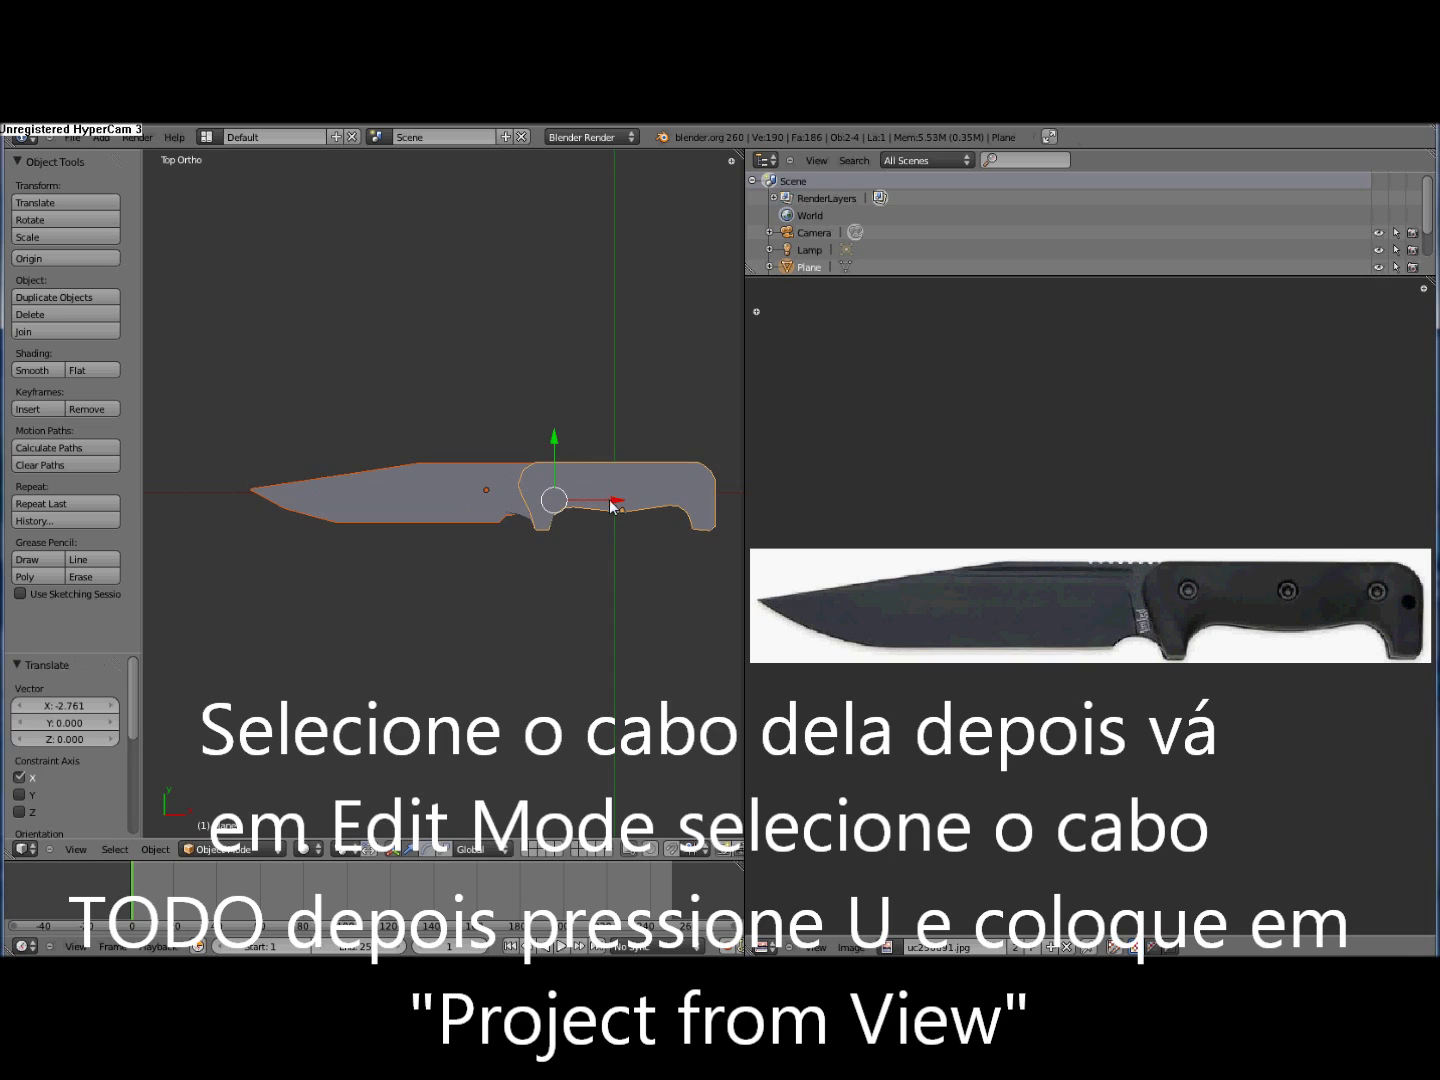
right_click(415, 501)
right_click(577, 494)
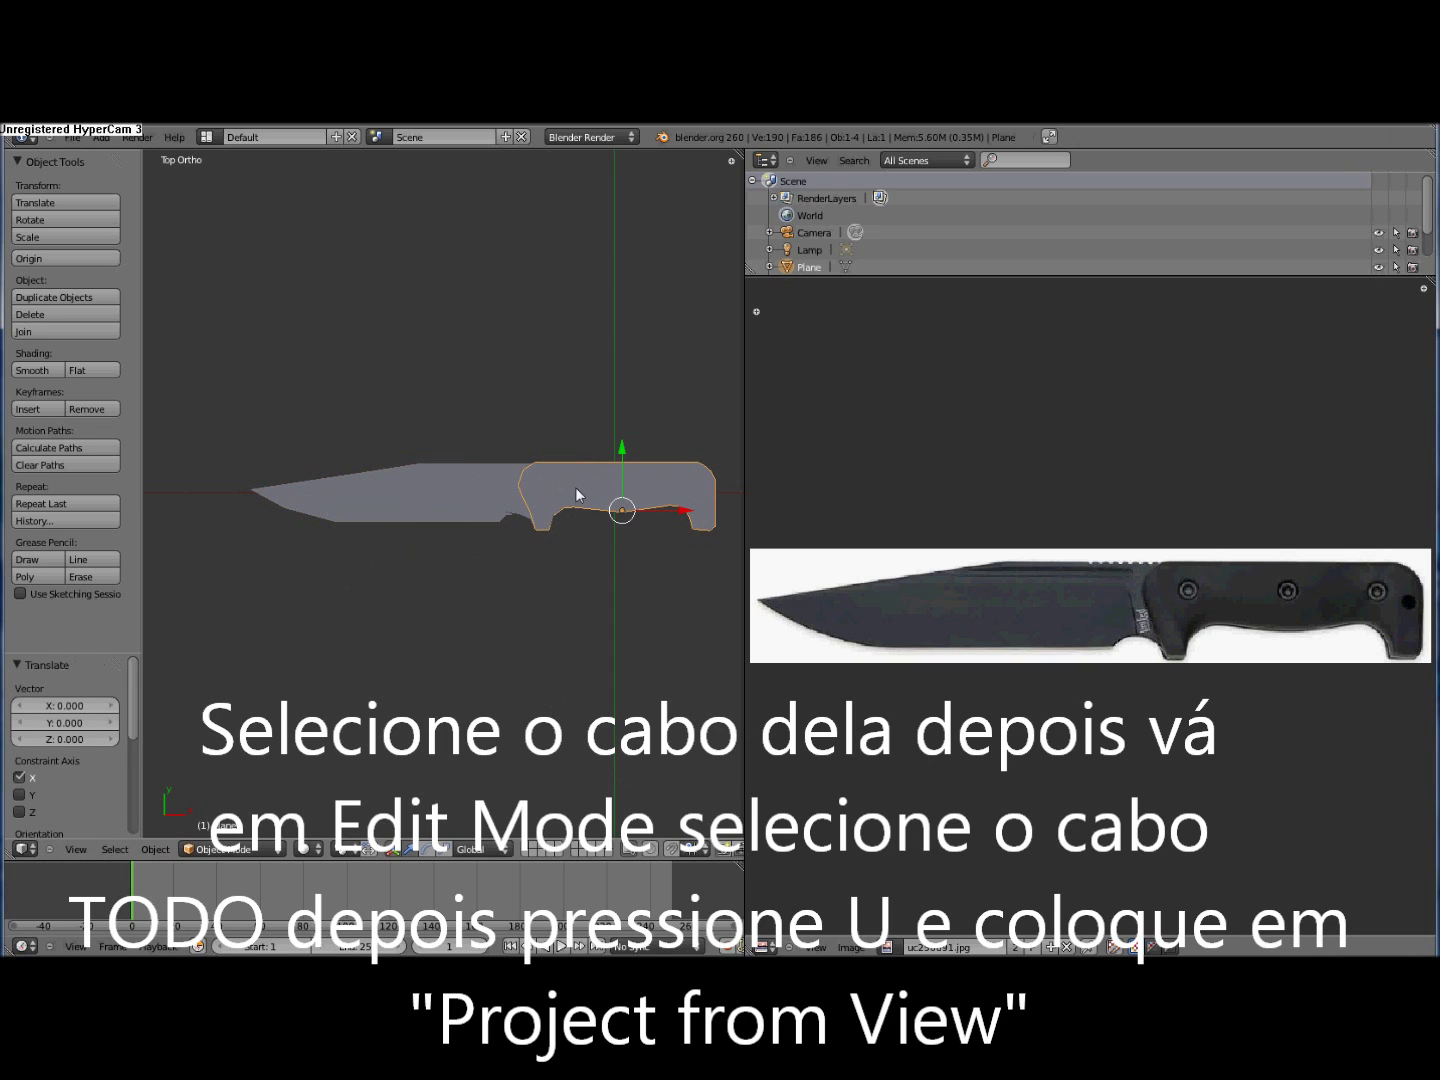
- In Edit Mode, select the whole handle mesh and unwrap it with Project From View
left_click(213, 849)
left_click(208, 814)
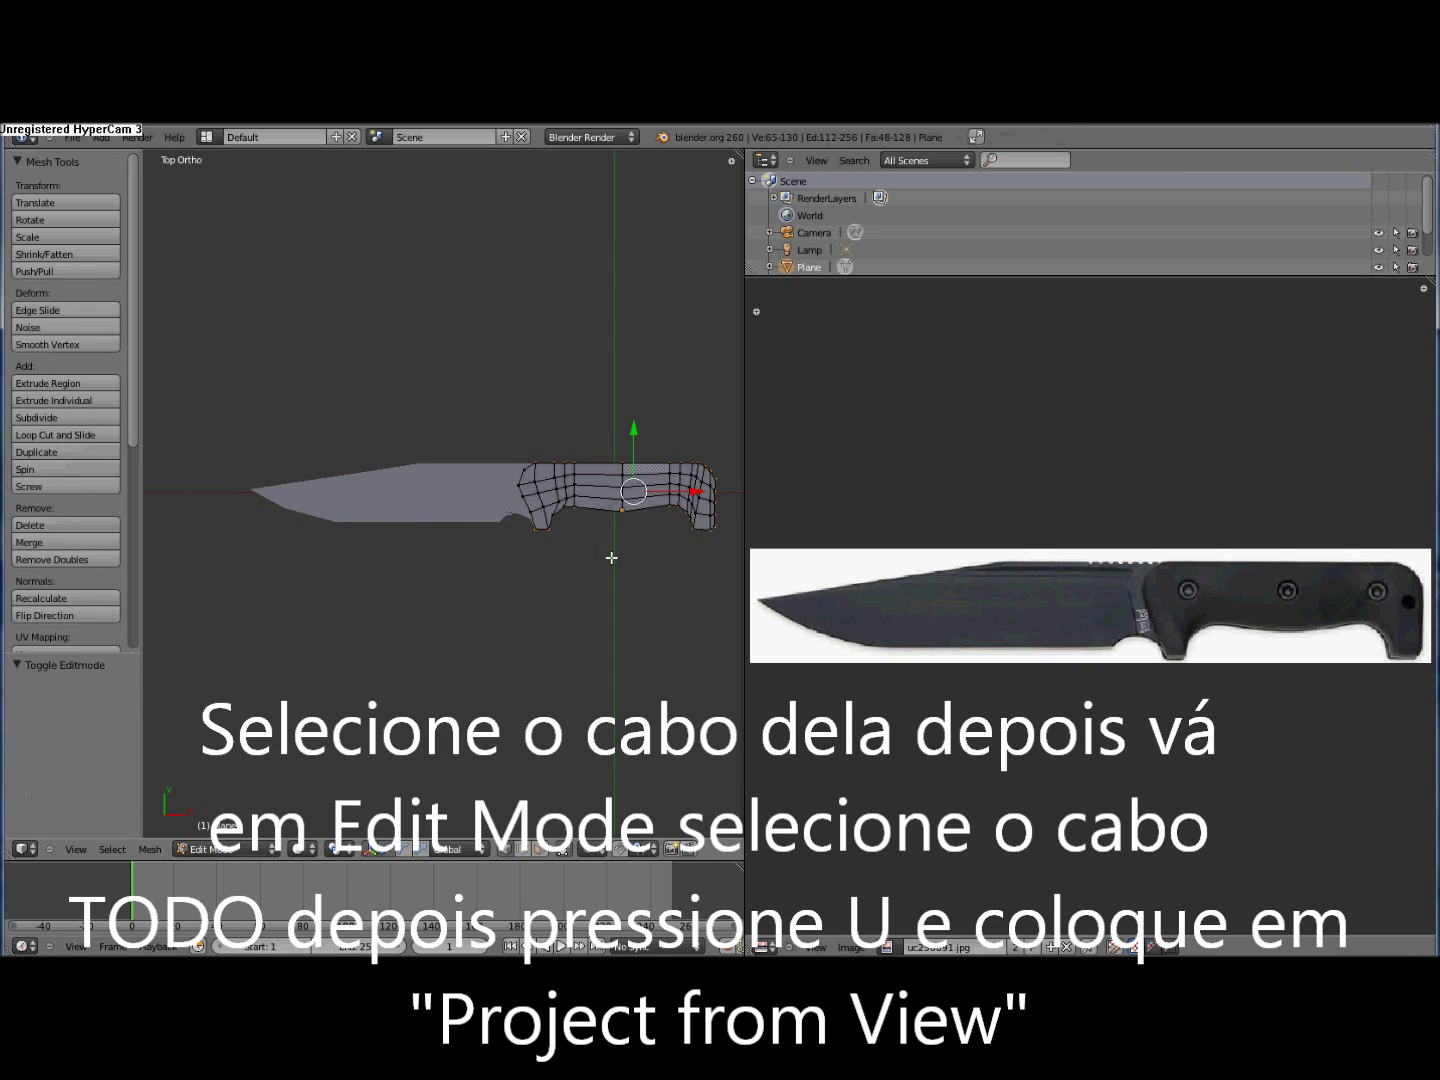
key("a")
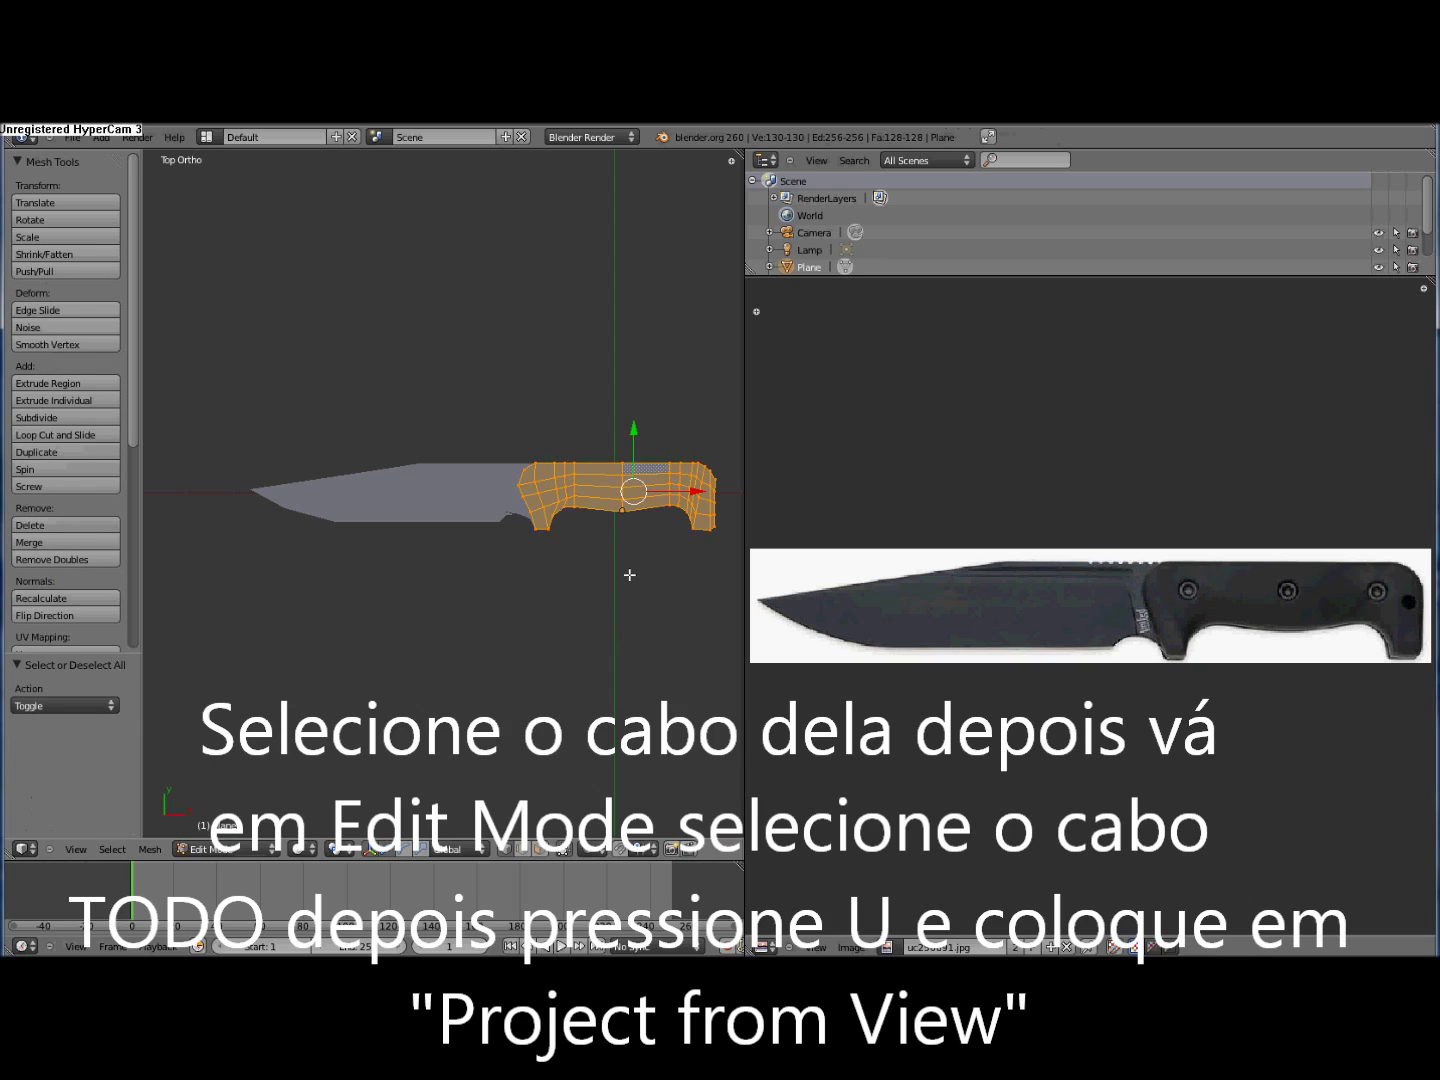
key("u")
left_click(576, 707)
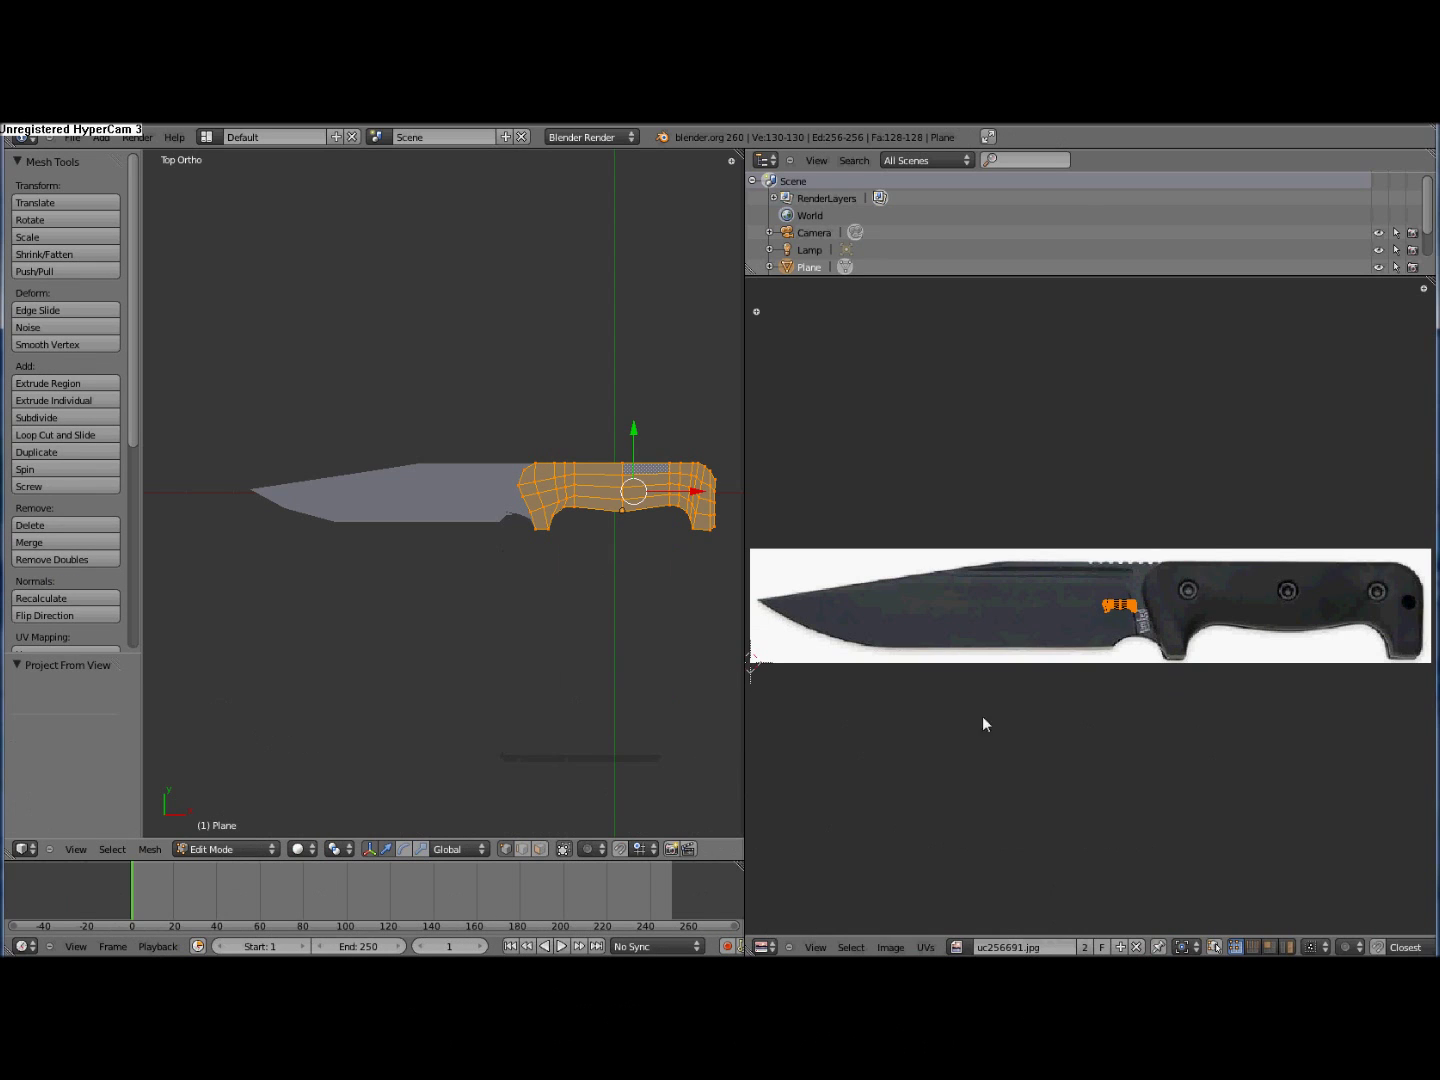
- Scale up and move the handle UVs twice until they cover the photo's handle
key("s")
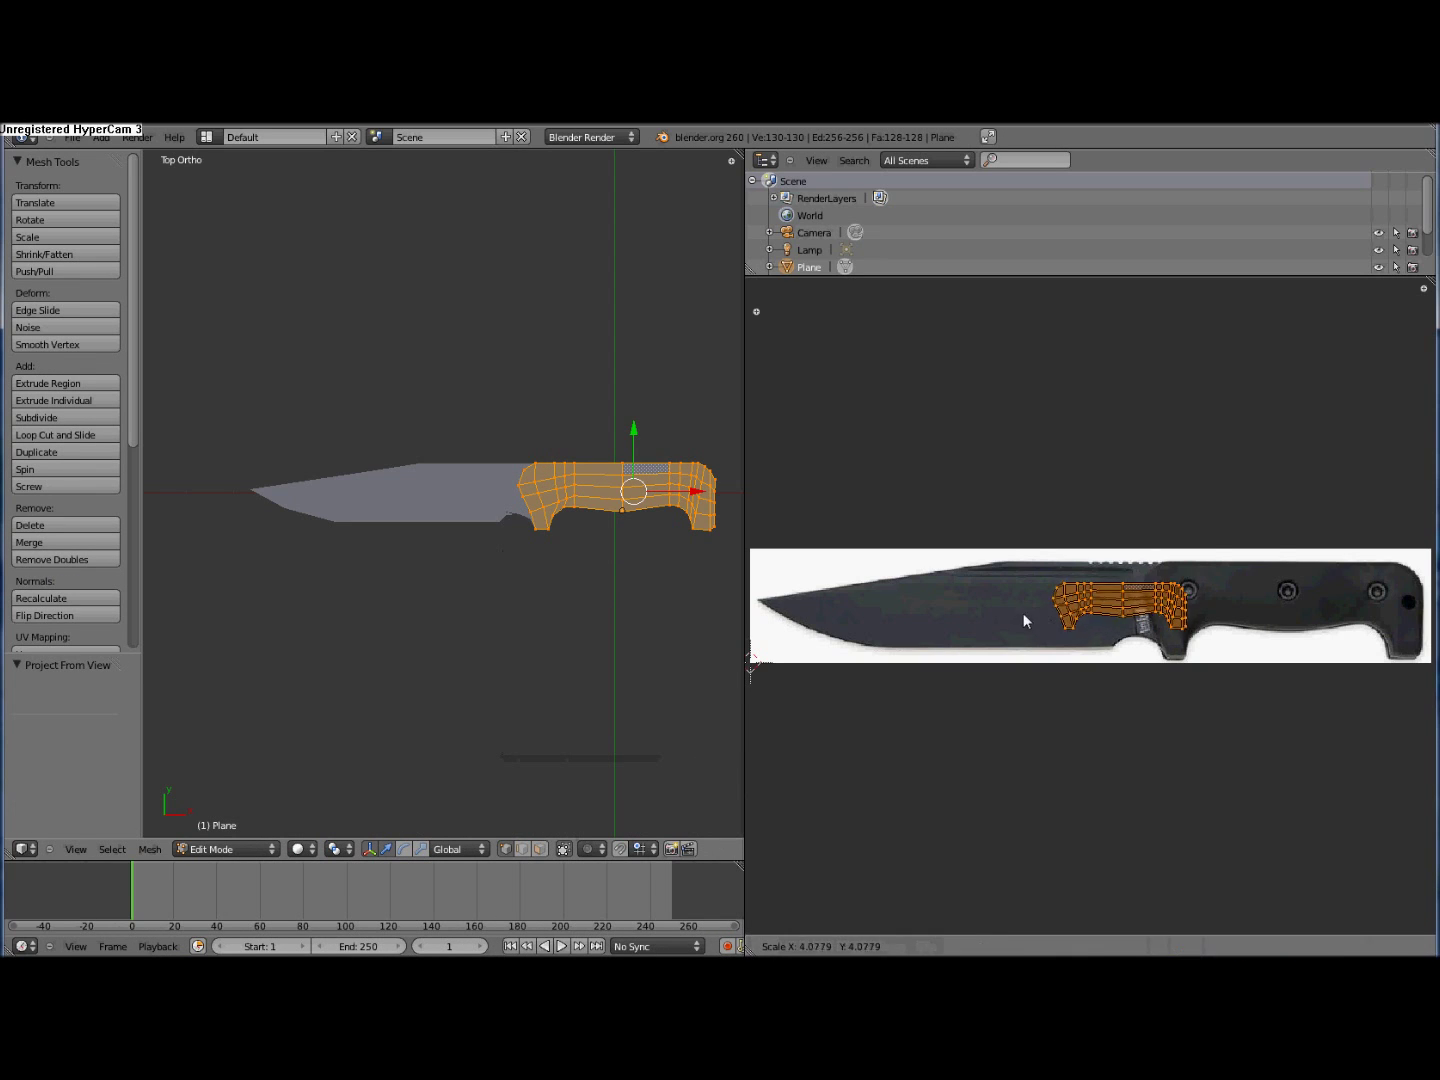
left_click(968, 611)
key("g")
left_click(1127, 613)
key("s")
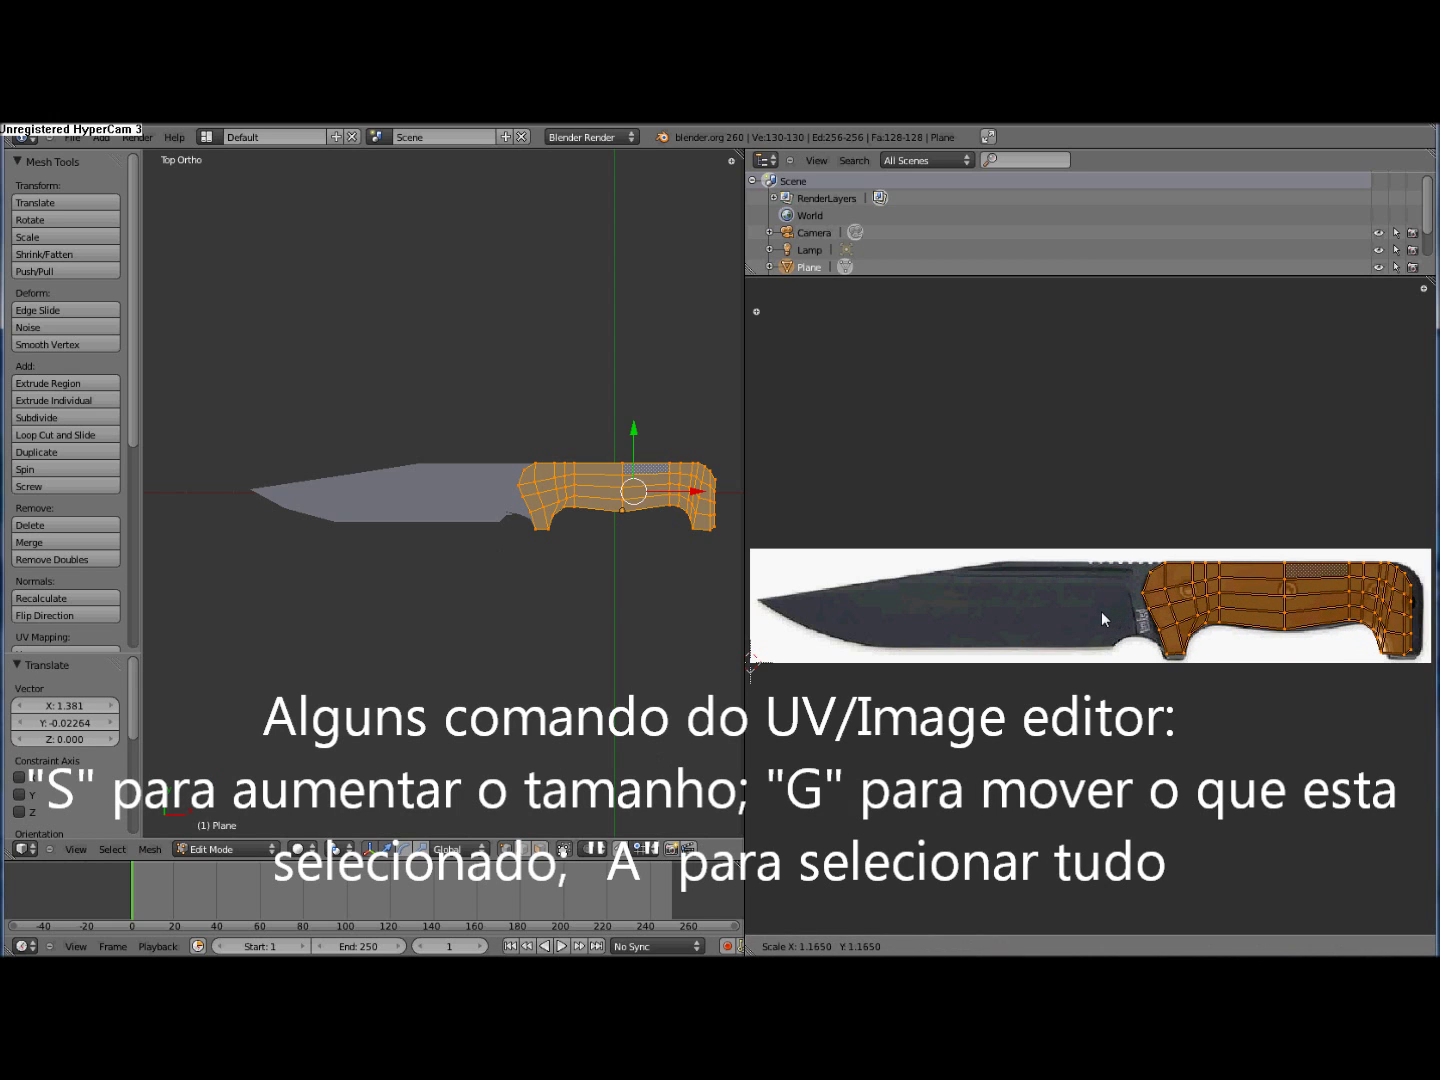
left_click(1102, 618)
key("g")
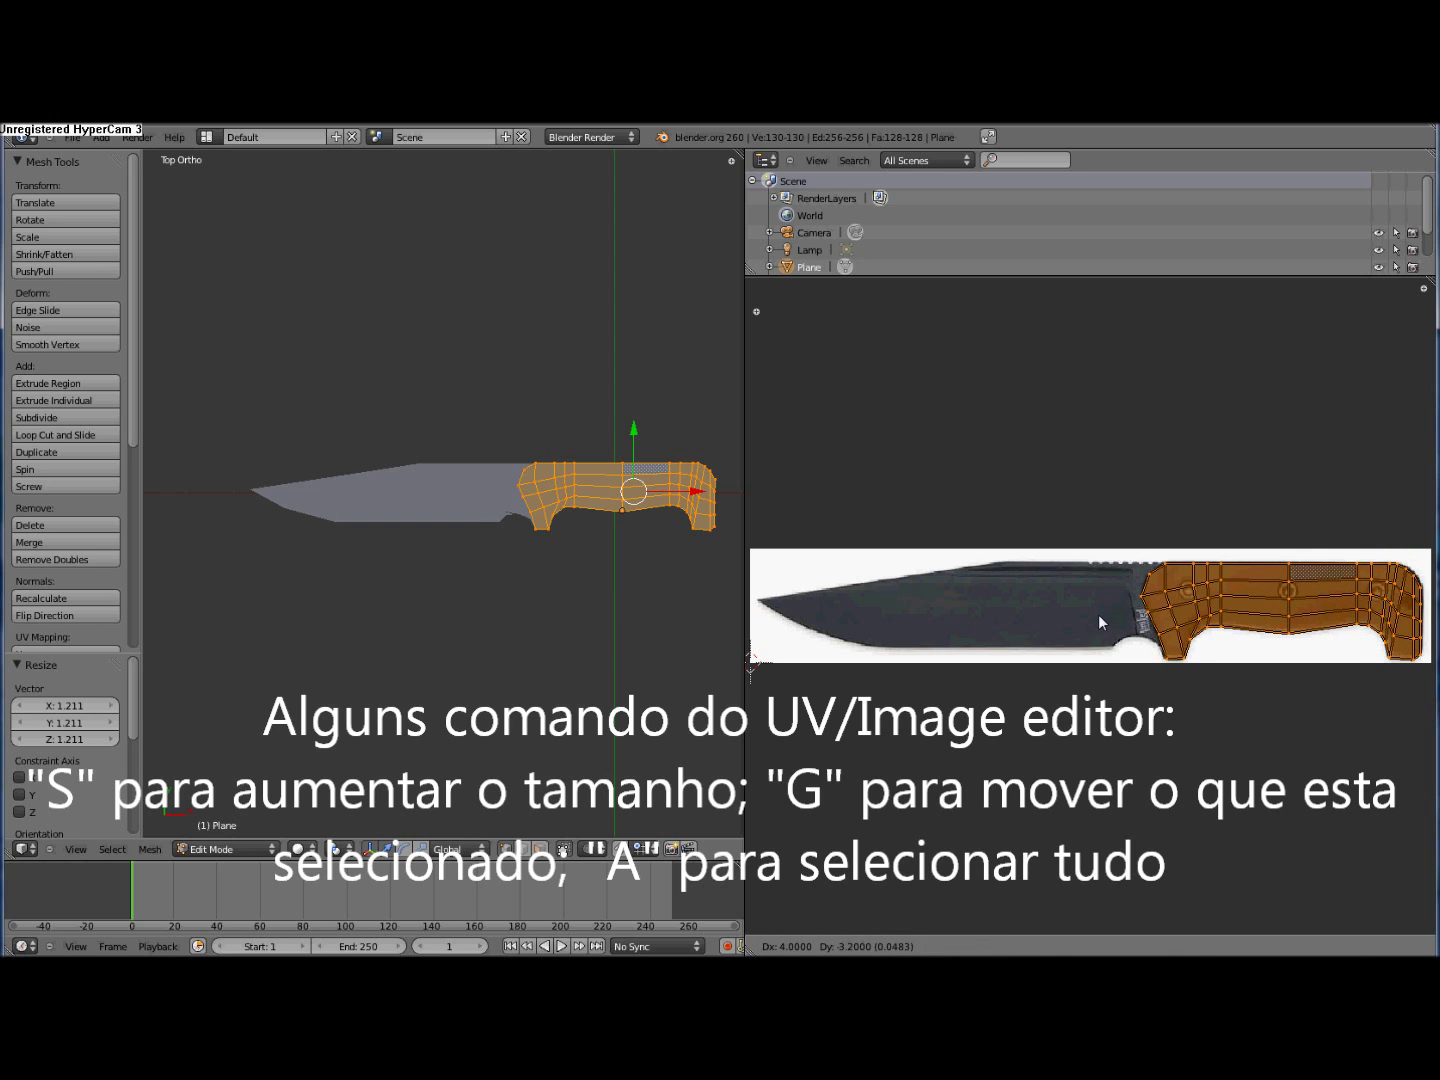
left_click(1098, 612)
scroll(1100, 612, "up", 4)
scroll(1218, 565, "up", 2)
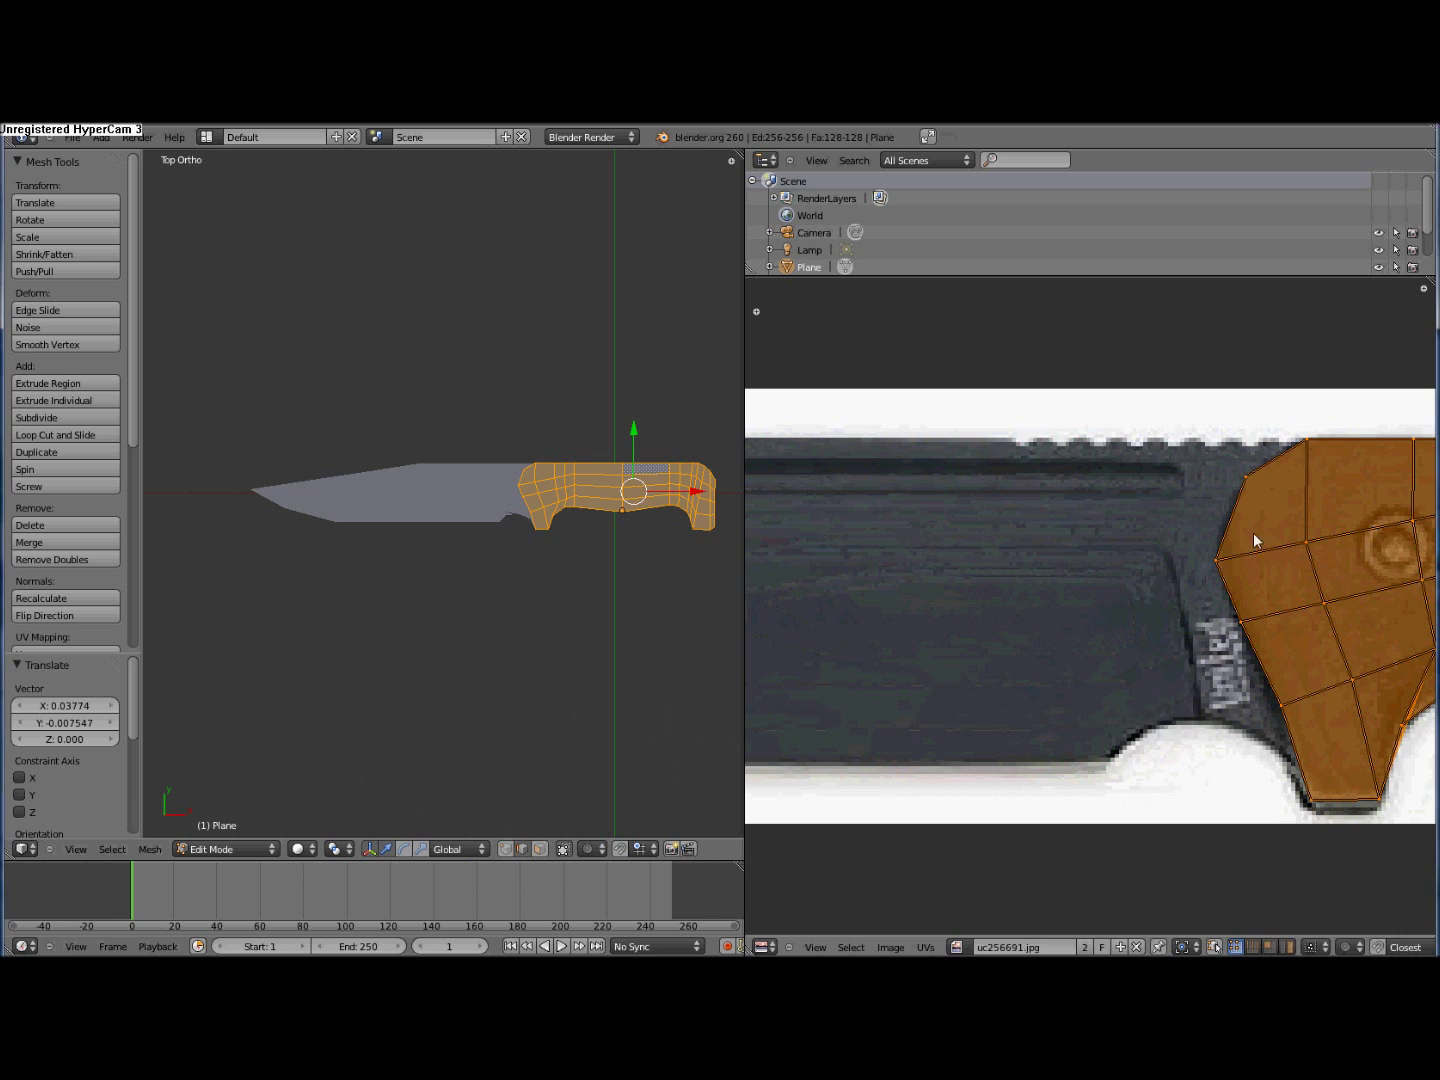
- Nudge the handle's end UV vertex and a bottom edge onto the photo's handle outline
right_click(1216, 563)
key("g")
left_click(1232, 568)
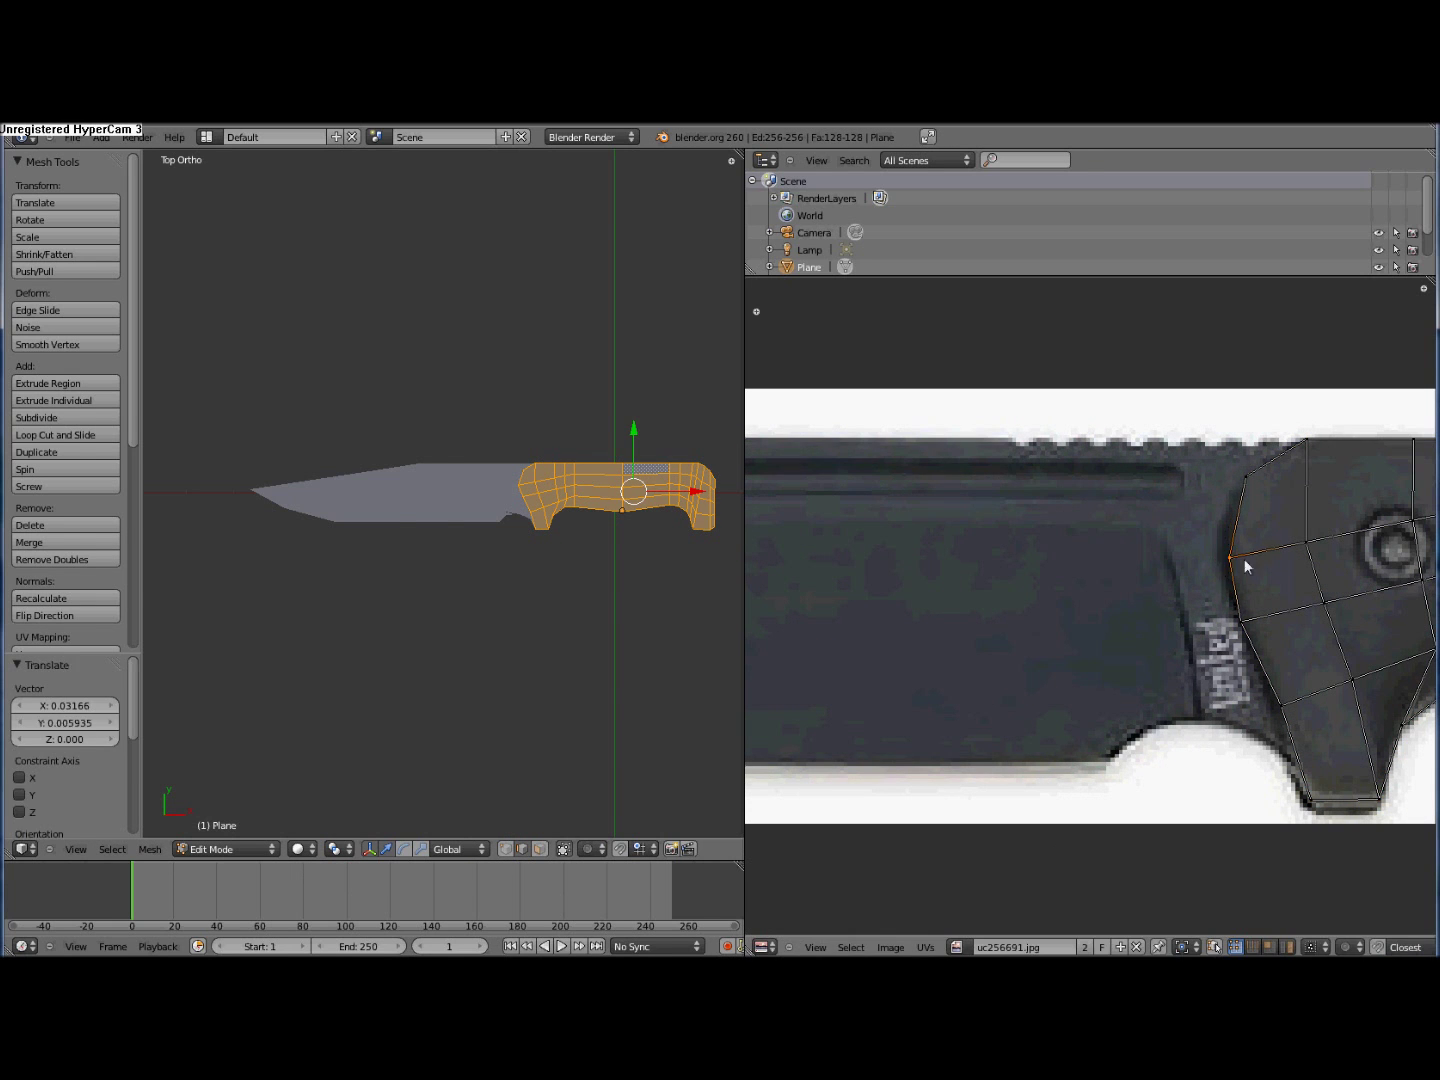
middle_click_drag(1231, 568, 814, 664)
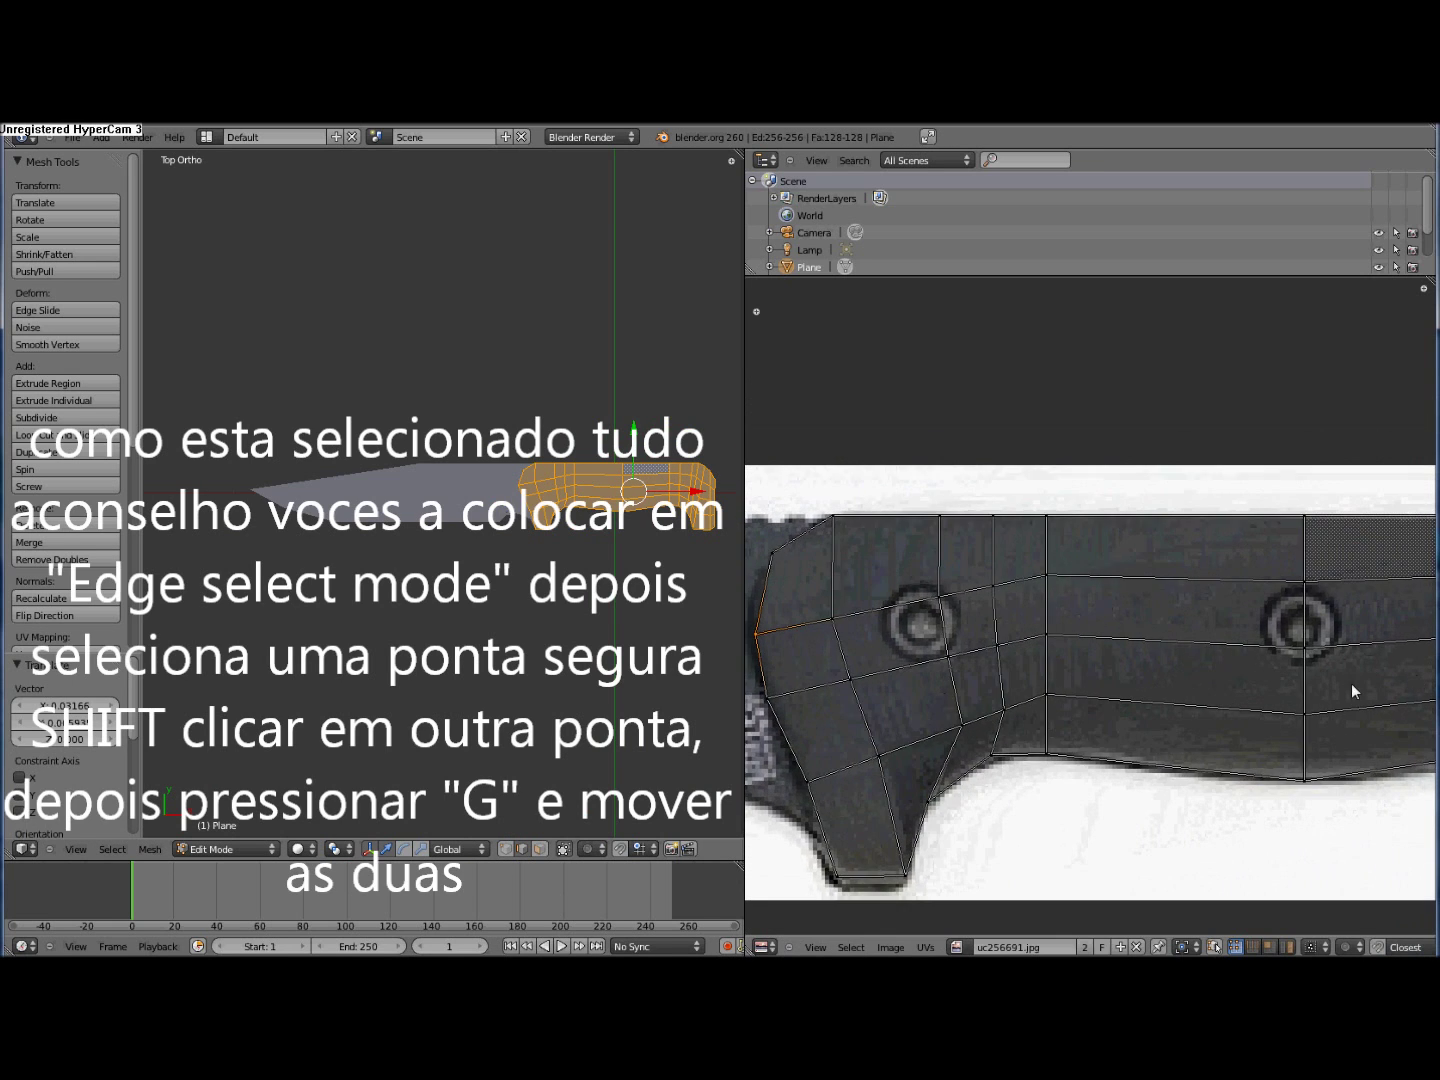
right_click(1302, 780)
key("g")
left_click(1301, 784)
middle_click_drag(1302, 784, 1238, 531)
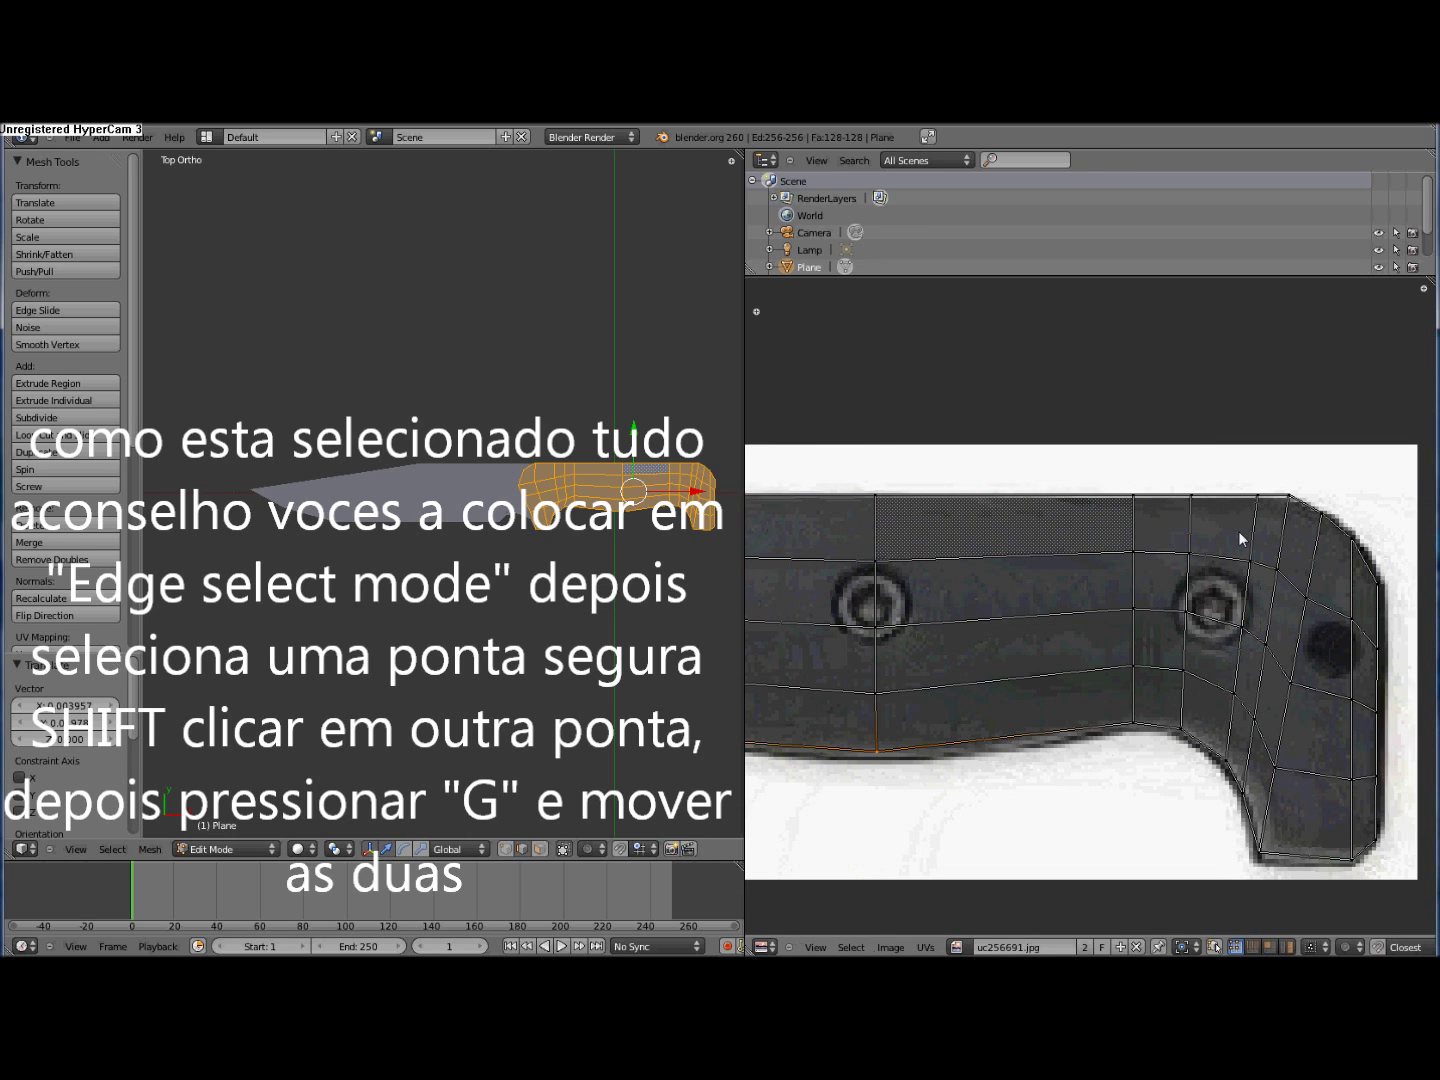
middle_click_drag(1238, 531, 1316, 618)
- Select two top edges at the handle's right end and move them onto its upper outline
right_click(1344, 591, "shift")
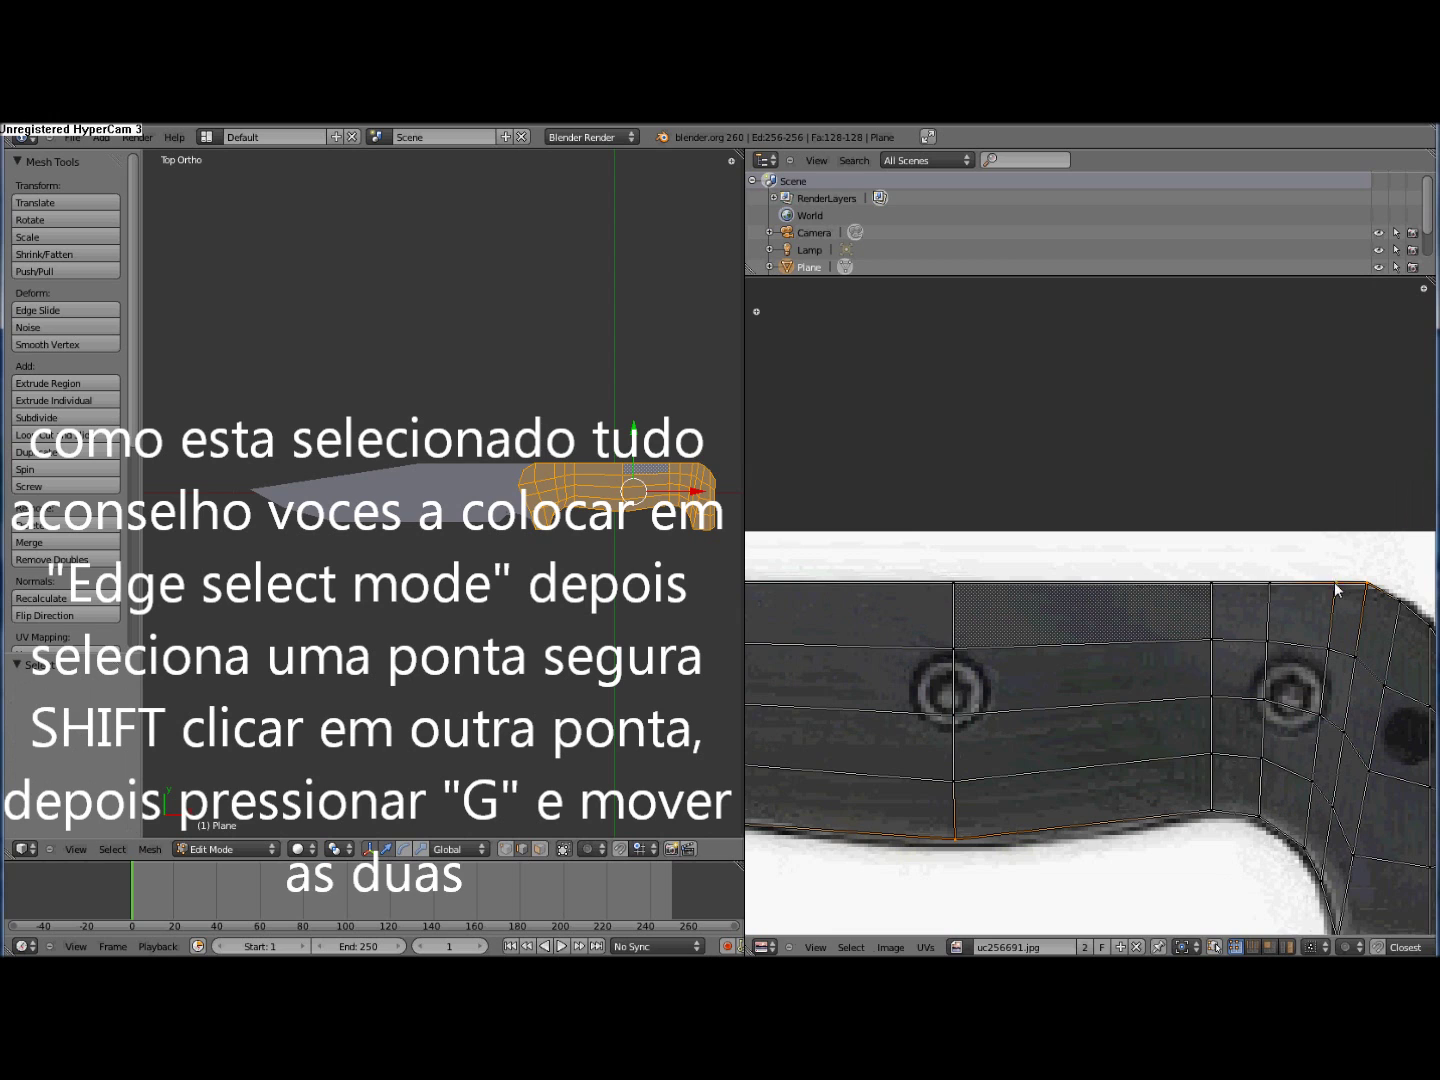
right_click(1274, 583, "shift")
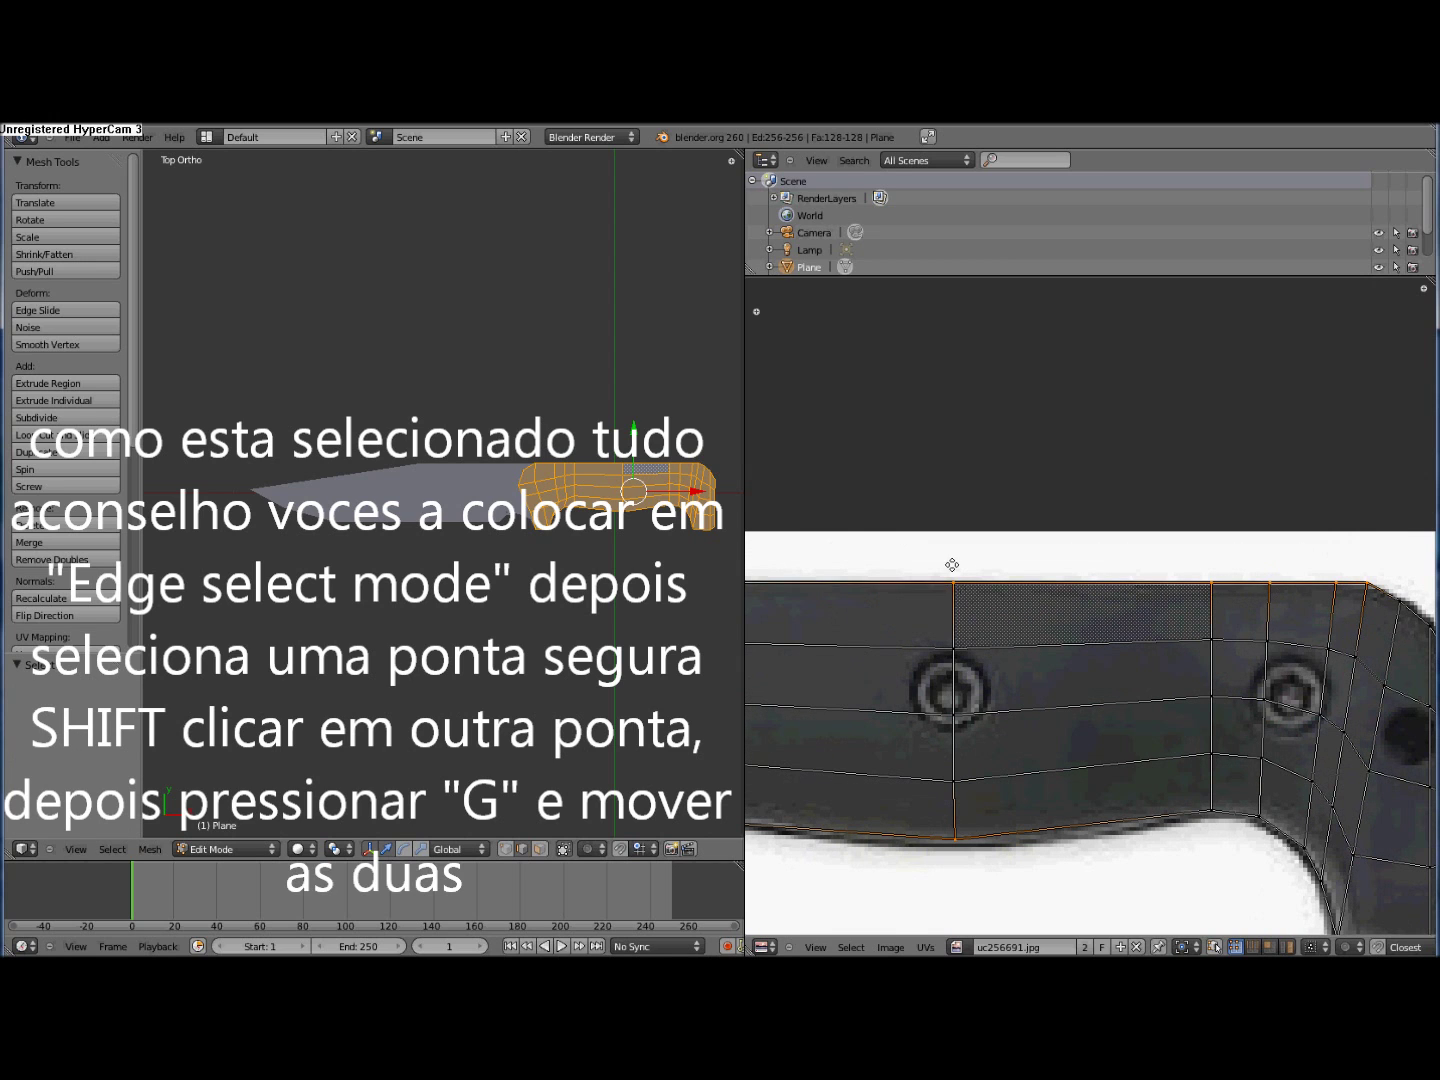
middle_click_drag(952, 565, 1013, 826)
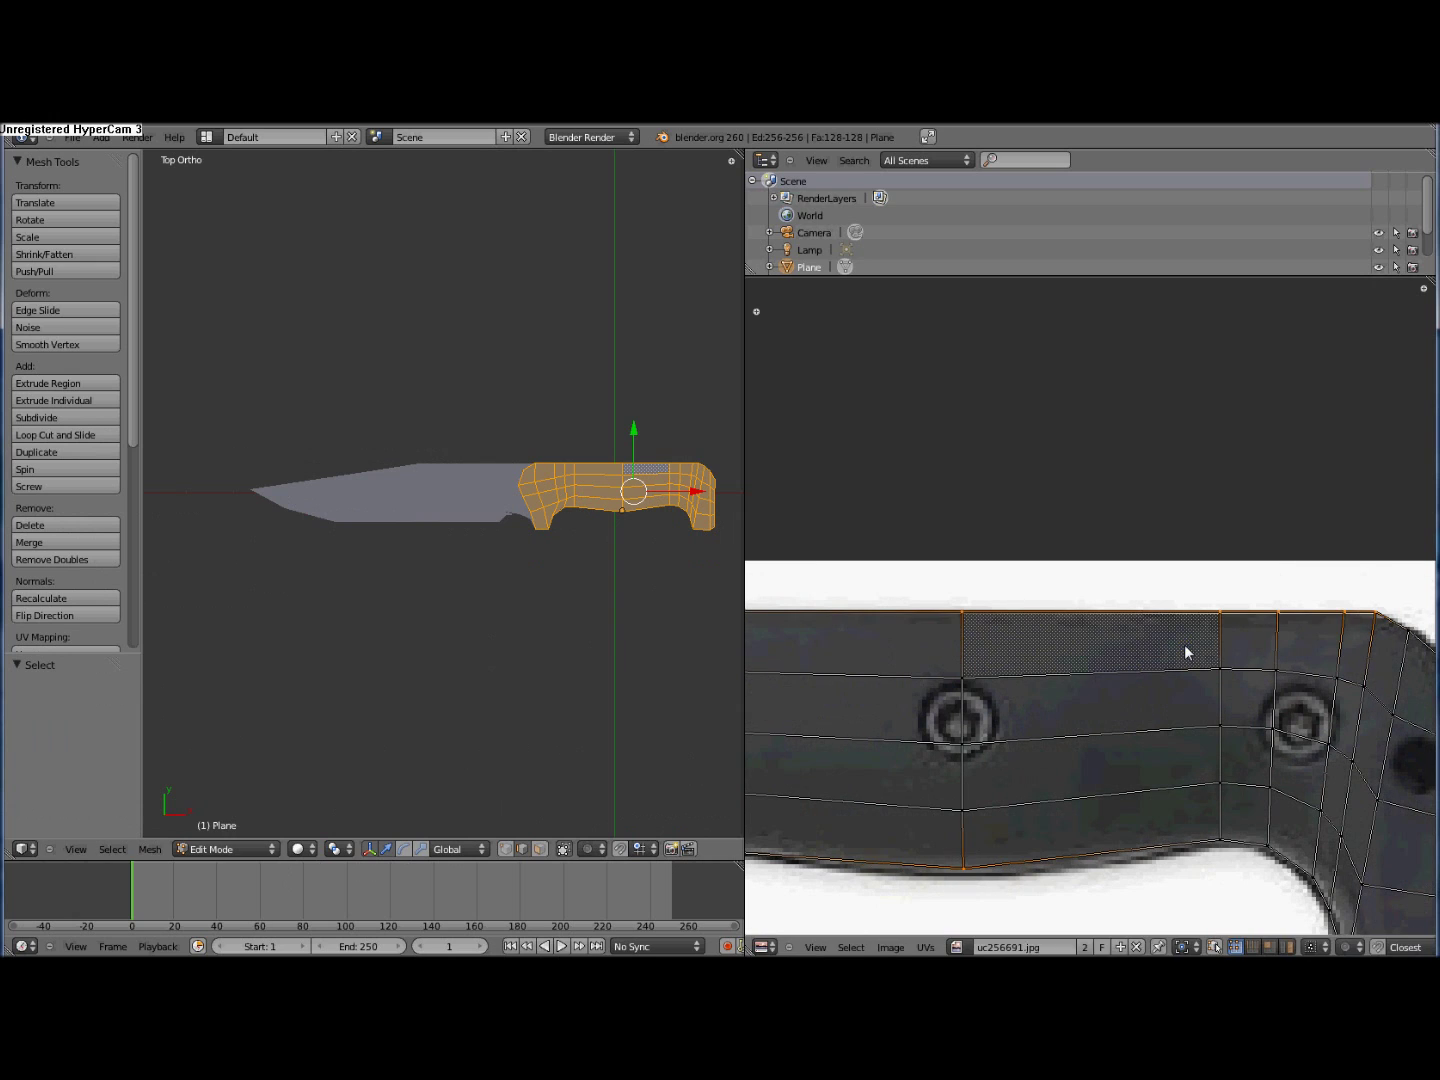
key("g")
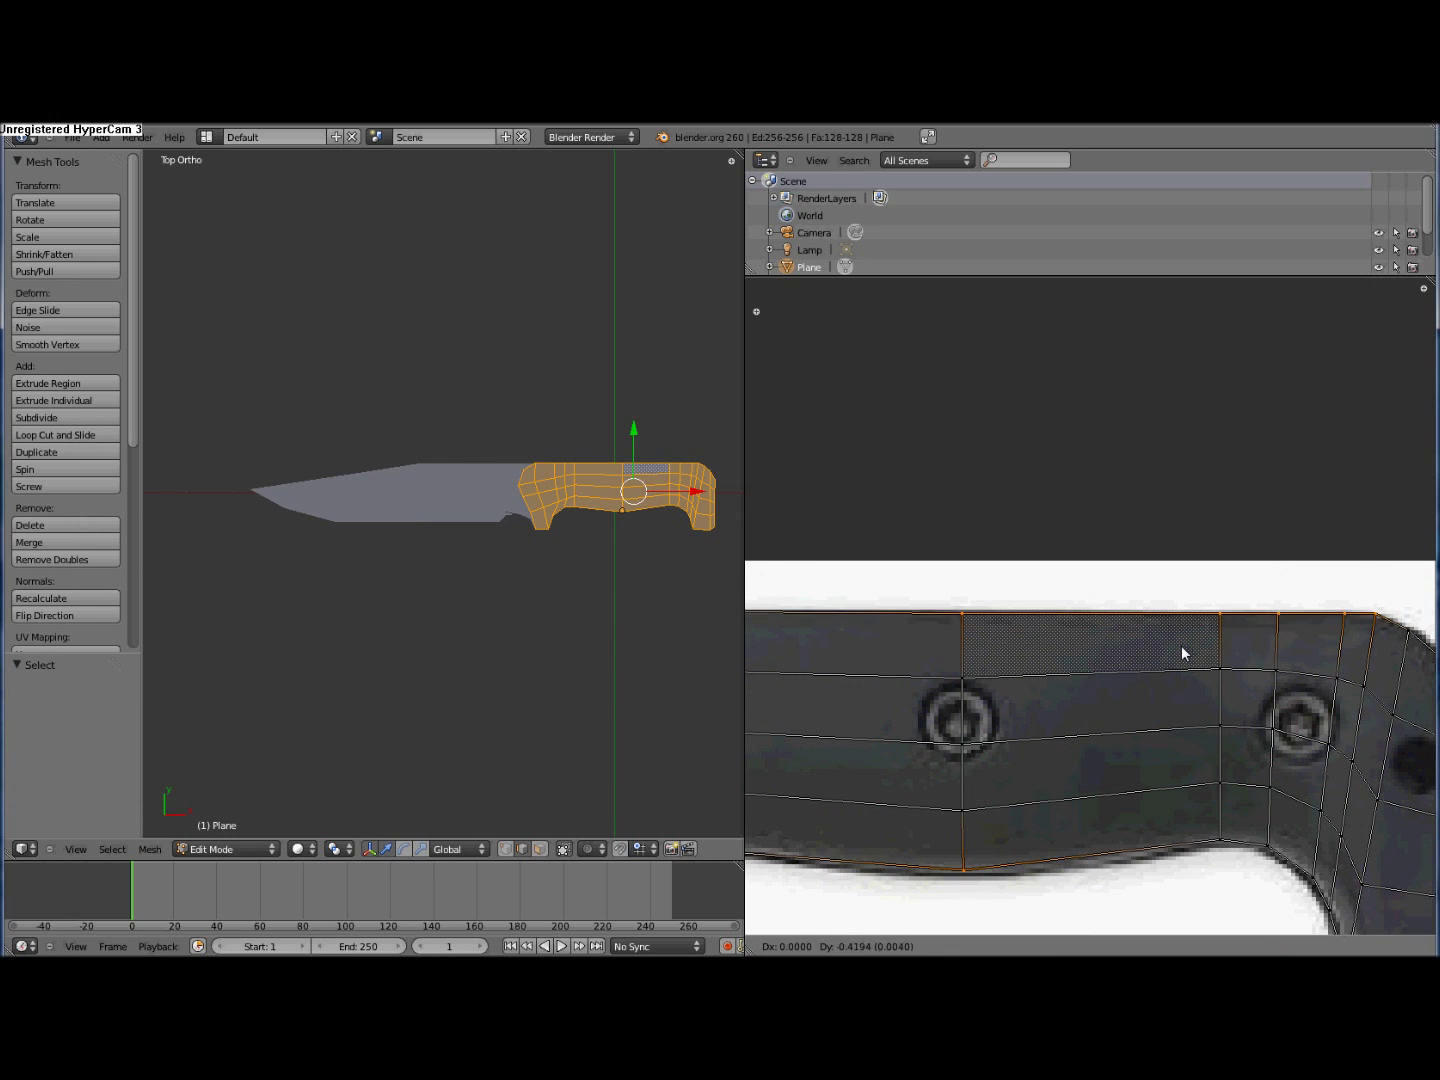
left_click(1182, 652)
key("ctrl+Tab")
left_click(297, 848)
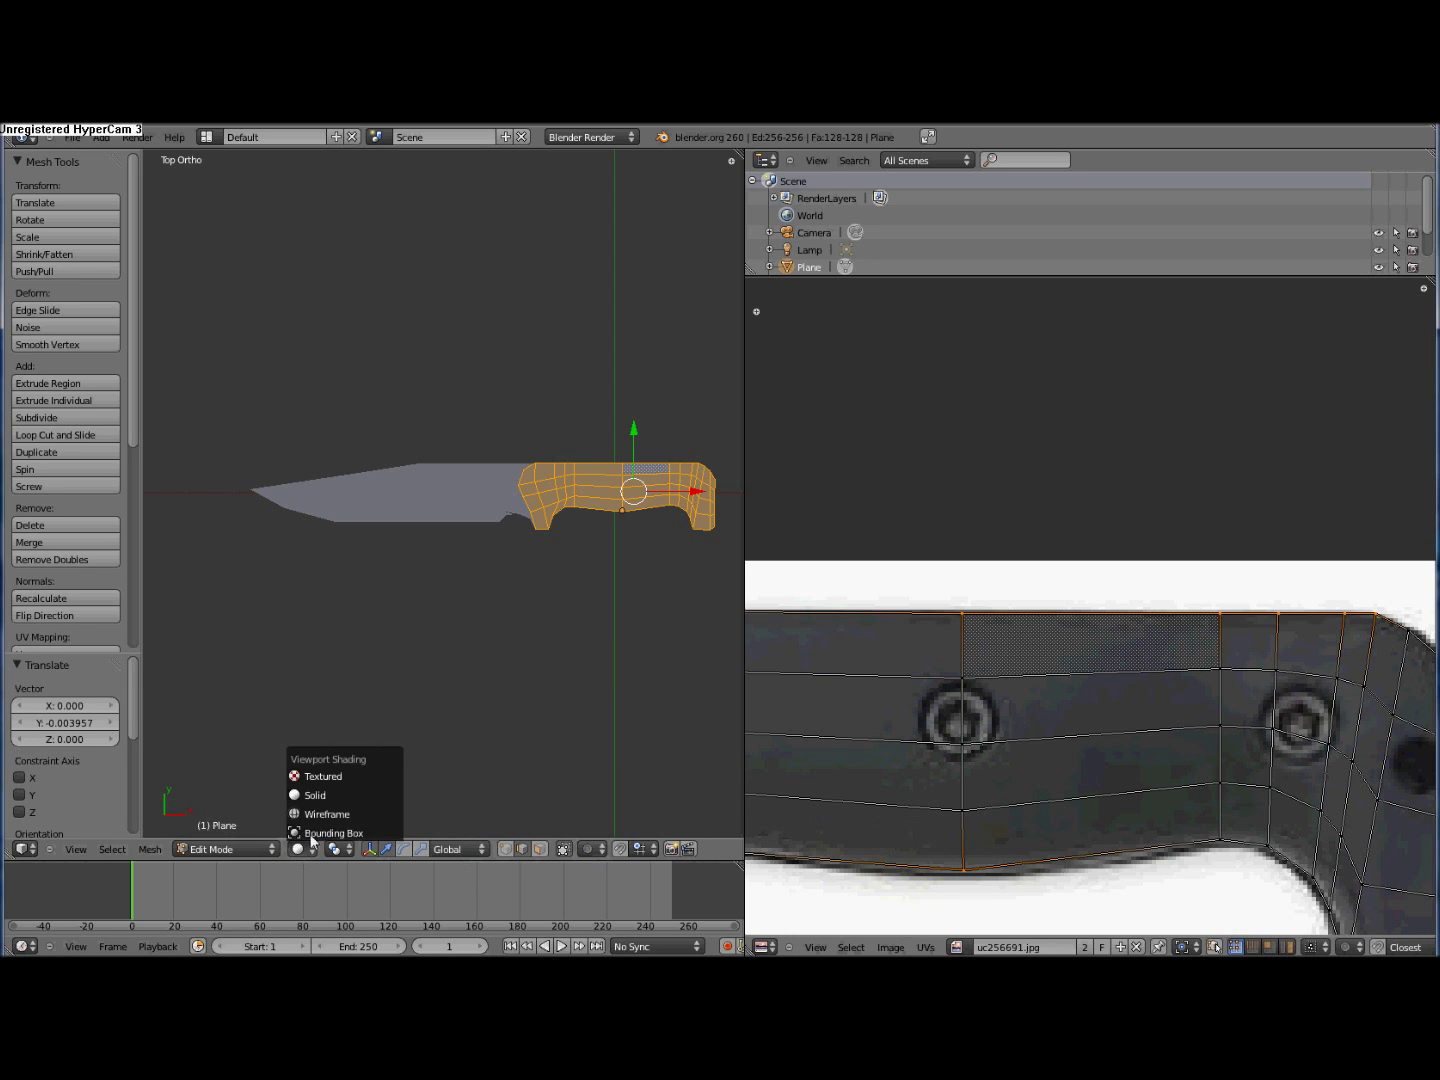
- Show the knife in Textured shading in Object Mode, widening the 3D view
left_click(340, 777)
left_click(220, 851)
left_click(215, 831)
mouse_move(454, 717)
middle_mouse_down()
mouse_move(564, 717)
mouse_move(585, 689)
mouse_move(606, 688)
middle_mouse_up()
scroll(605, 689, "down", 3)
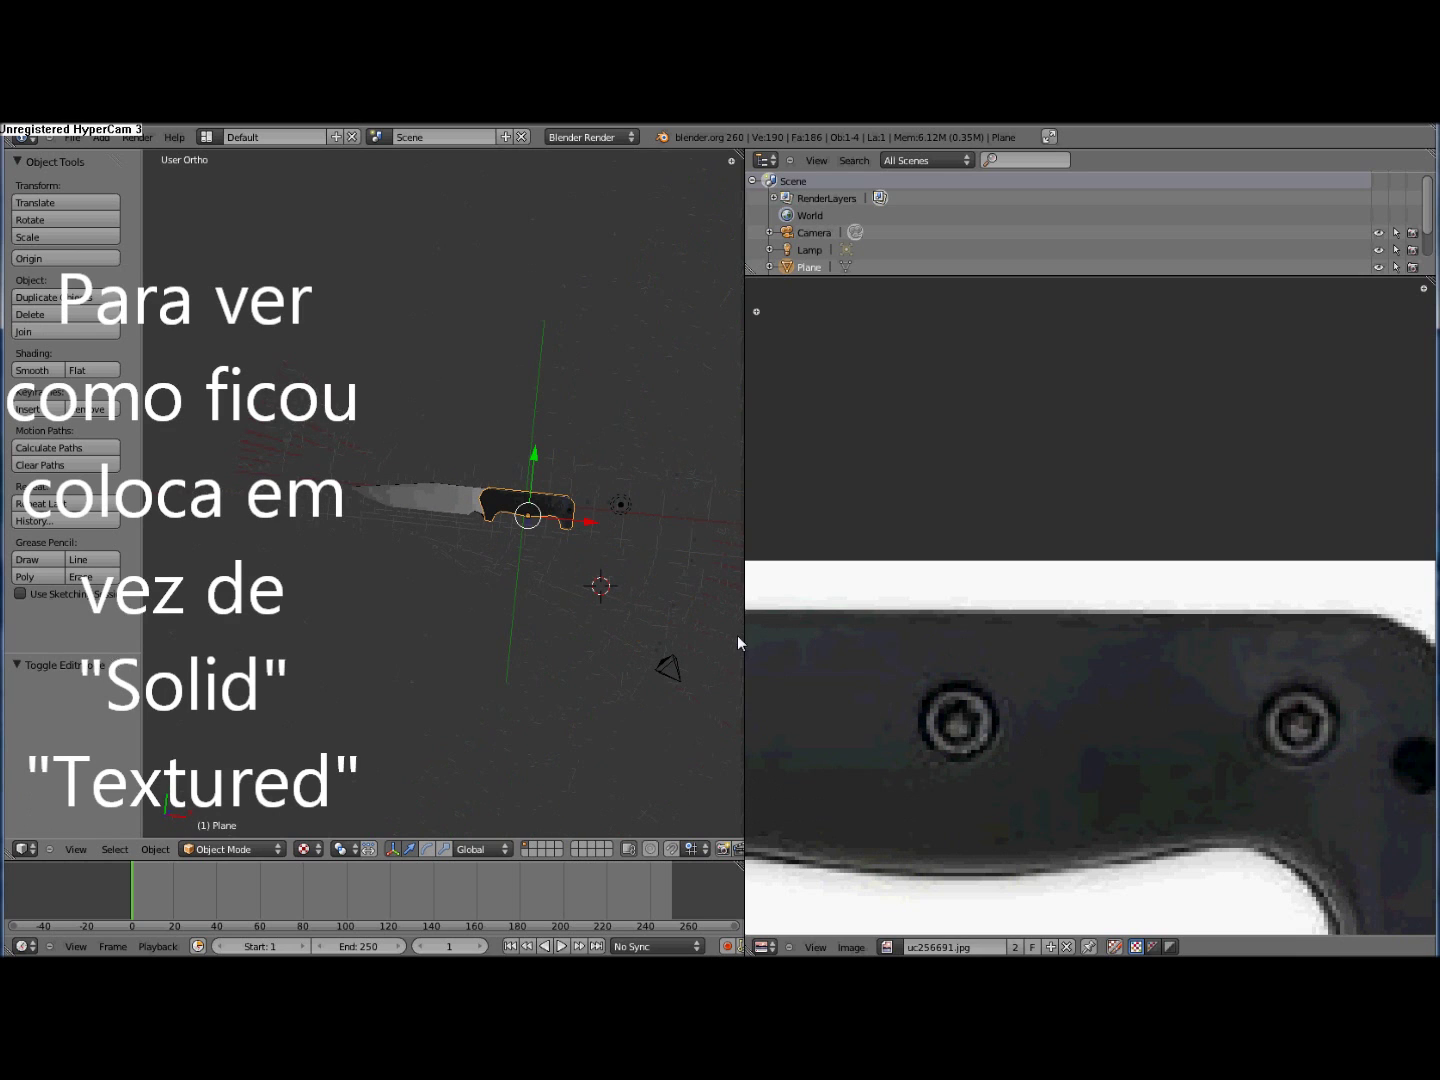
left_click_drag(746, 636, 1084, 635)
- Reposition the lamp above the knife along X, Z and Y
right_click(863, 518)
key("g")
key("x")
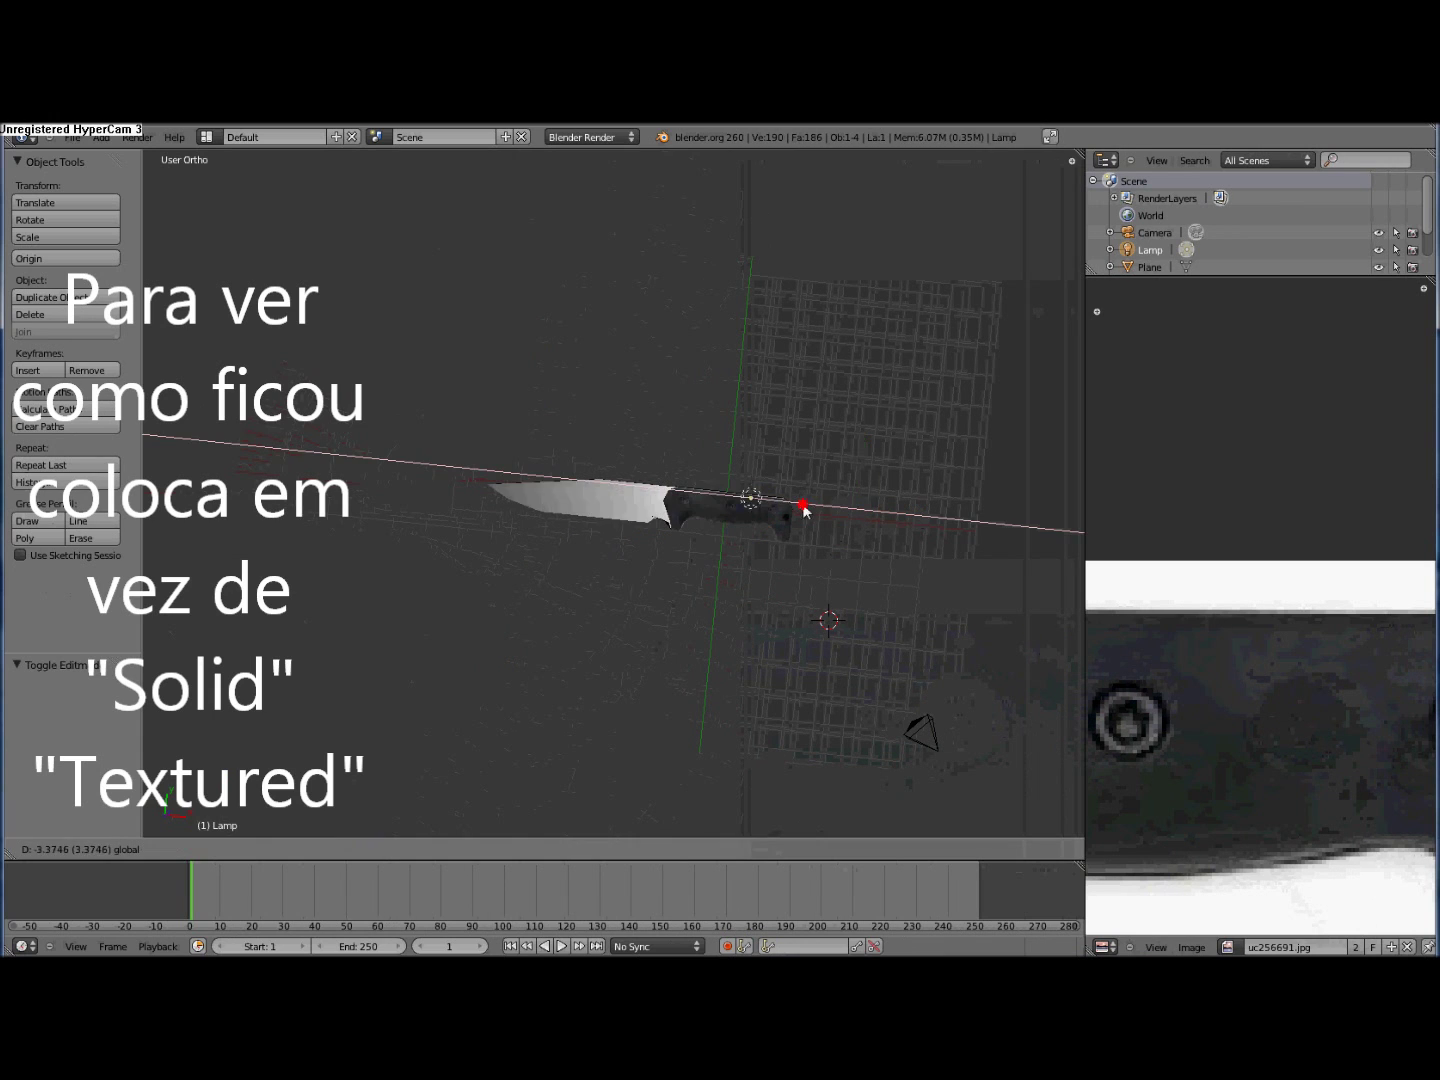
left_click(752, 490)
middle_click_drag(752, 491, 646, 395)
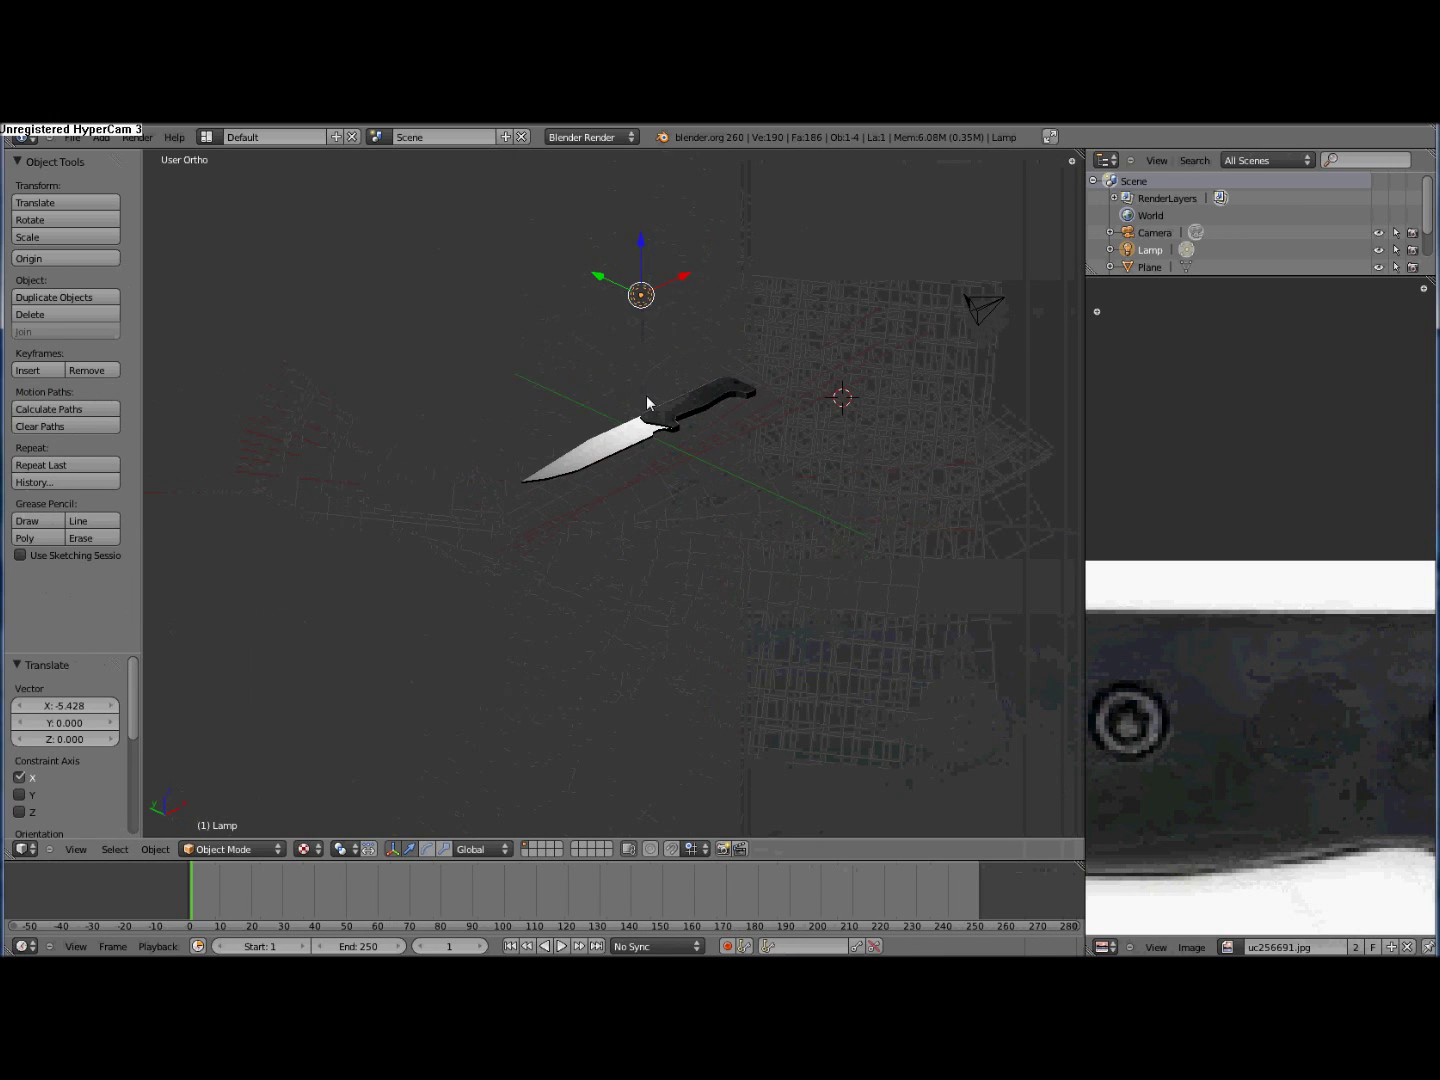
mouse_move(636, 270)
left_mouse_down()
mouse_move(644, 232)
mouse_move(615, 262)
left_mouse_up()
mouse_move(637, 580)
middle_mouse_down()
mouse_move(588, 644)
mouse_move(615, 653)
mouse_move(703, 328)
mouse_move(708, 555)
middle_mouse_up()
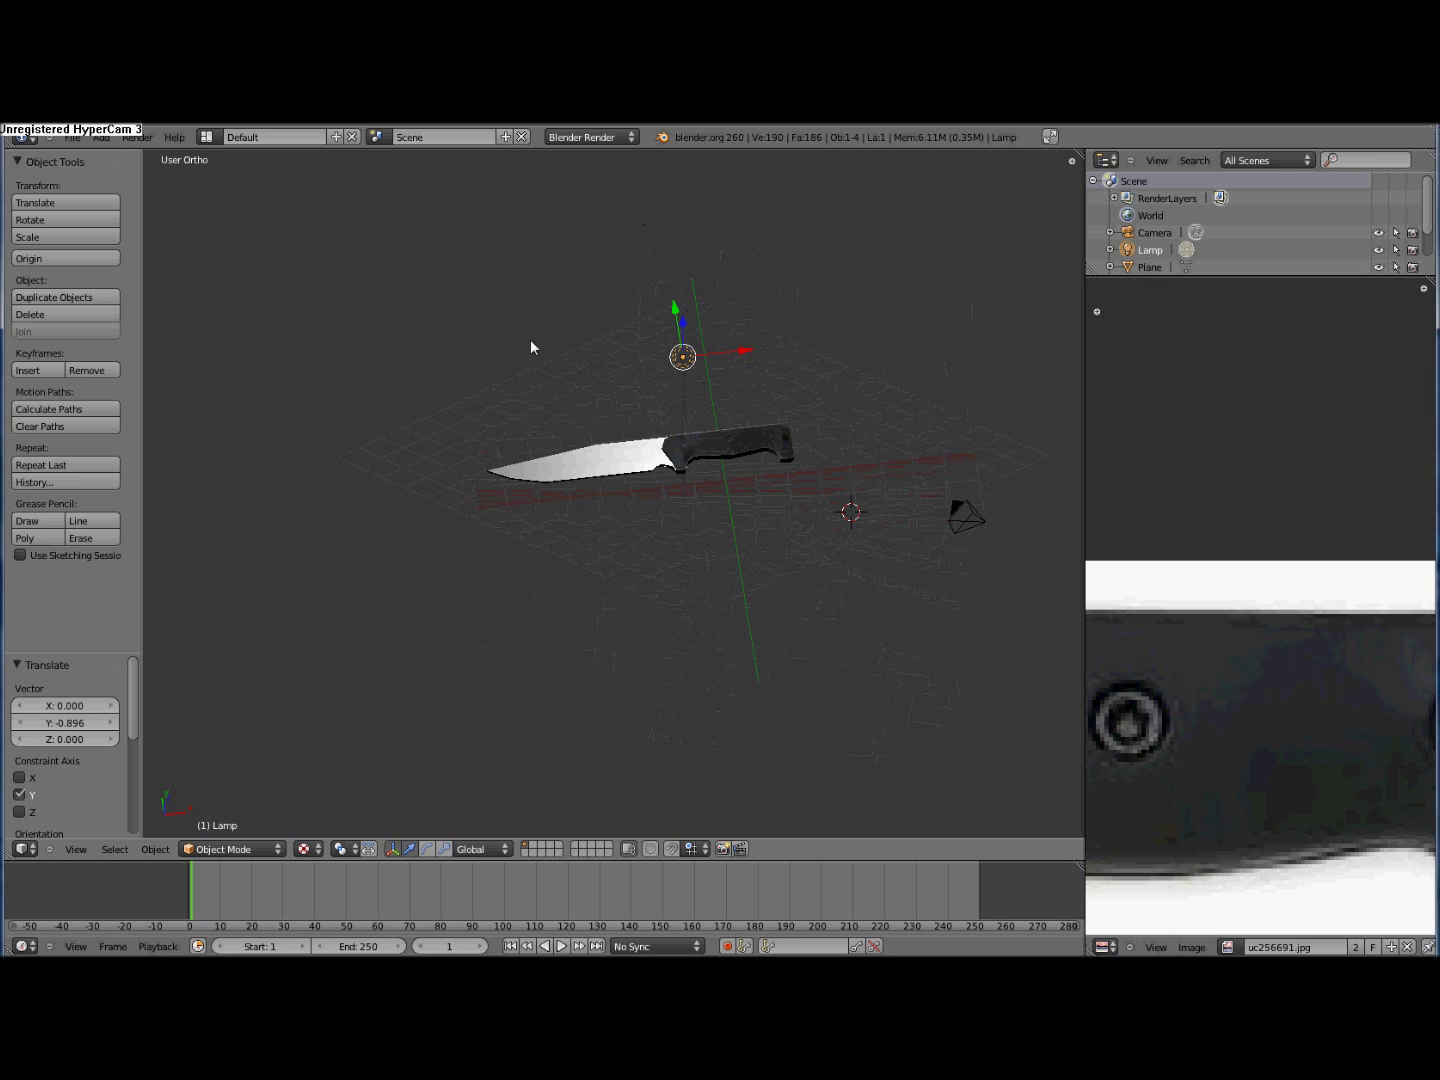
- Duplicate the lamp into Lamp.001 and lower it along Z beneath the knife
left_click(41, 297)
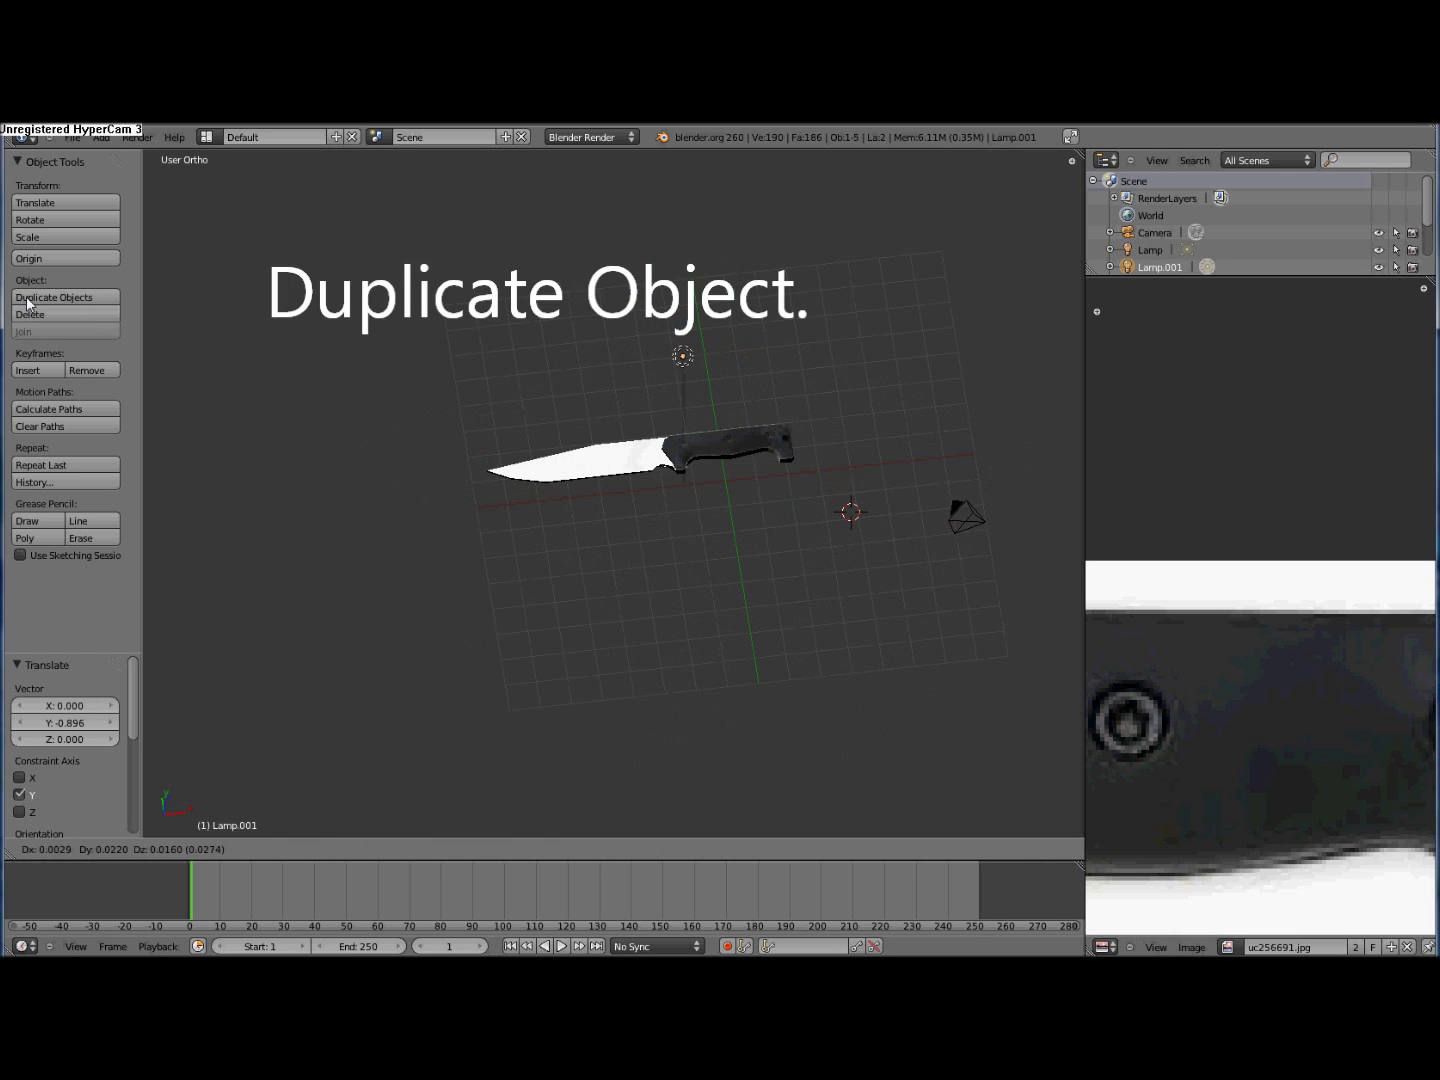
left_click(92, 445)
mouse_move(92, 446)
middle_mouse_down()
mouse_move(439, 469)
mouse_move(401, 497)
mouse_move(421, 530)
middle_mouse_up()
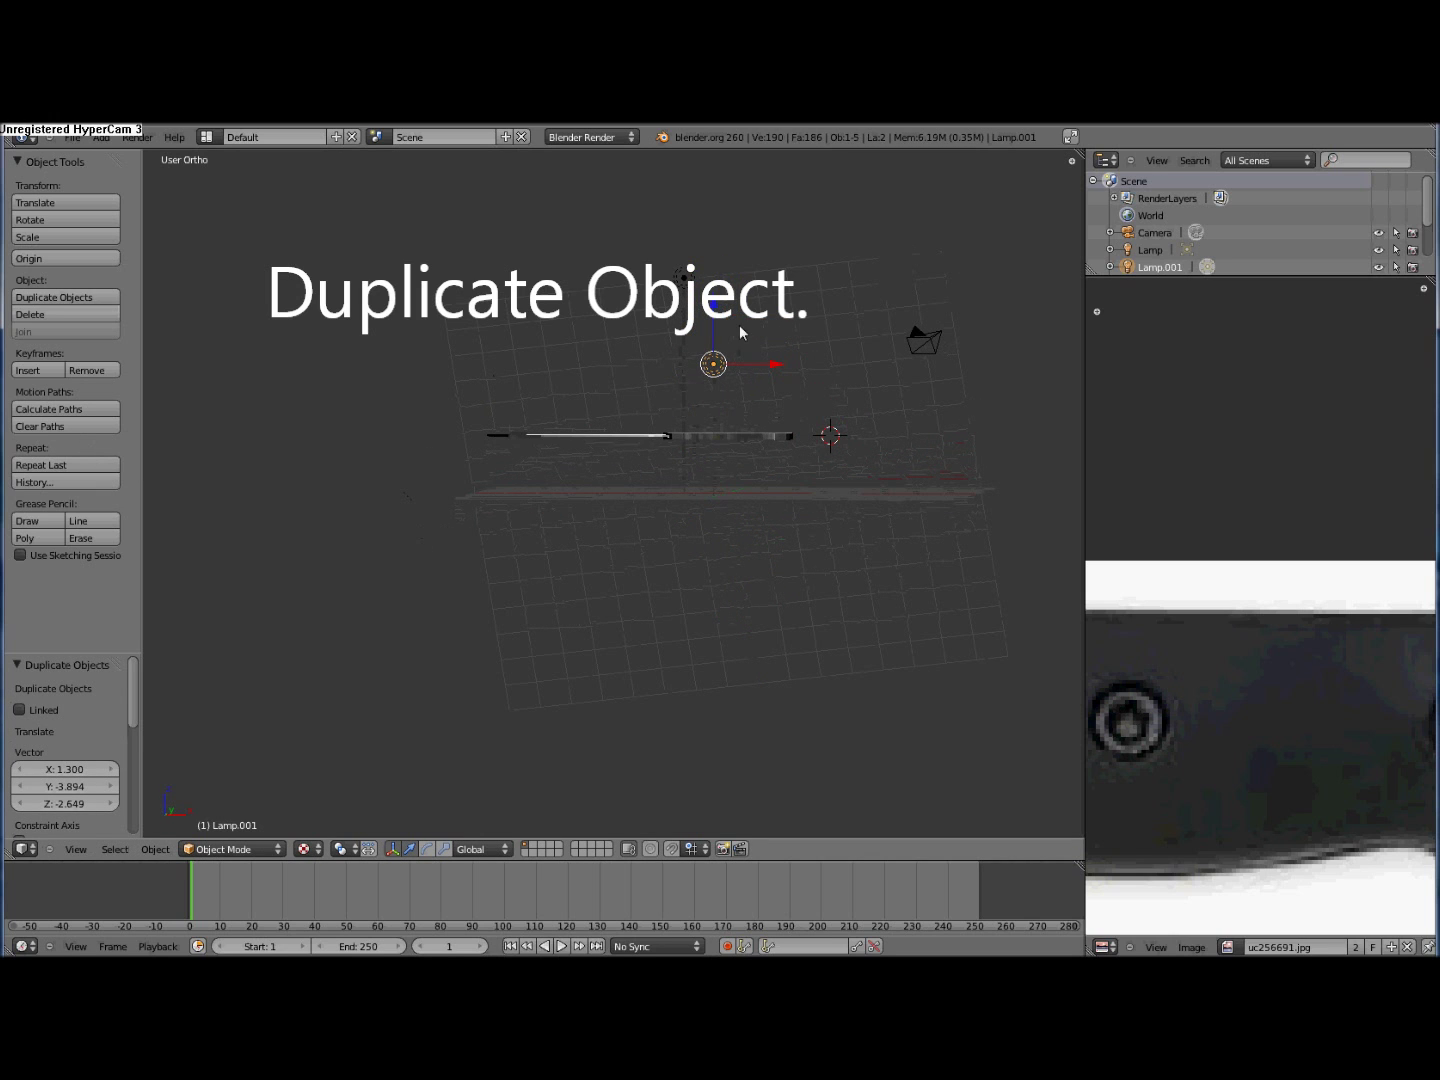
key("g")
key("z")
left_click(672, 455)
mouse_move(669, 455)
middle_mouse_down()
mouse_move(707, 584)
mouse_move(917, 672)
mouse_move(664, 439)
middle_mouse_up()
- Shift Lamp.001 along the Y axis into its final position below the knife
key("g")
key("y")
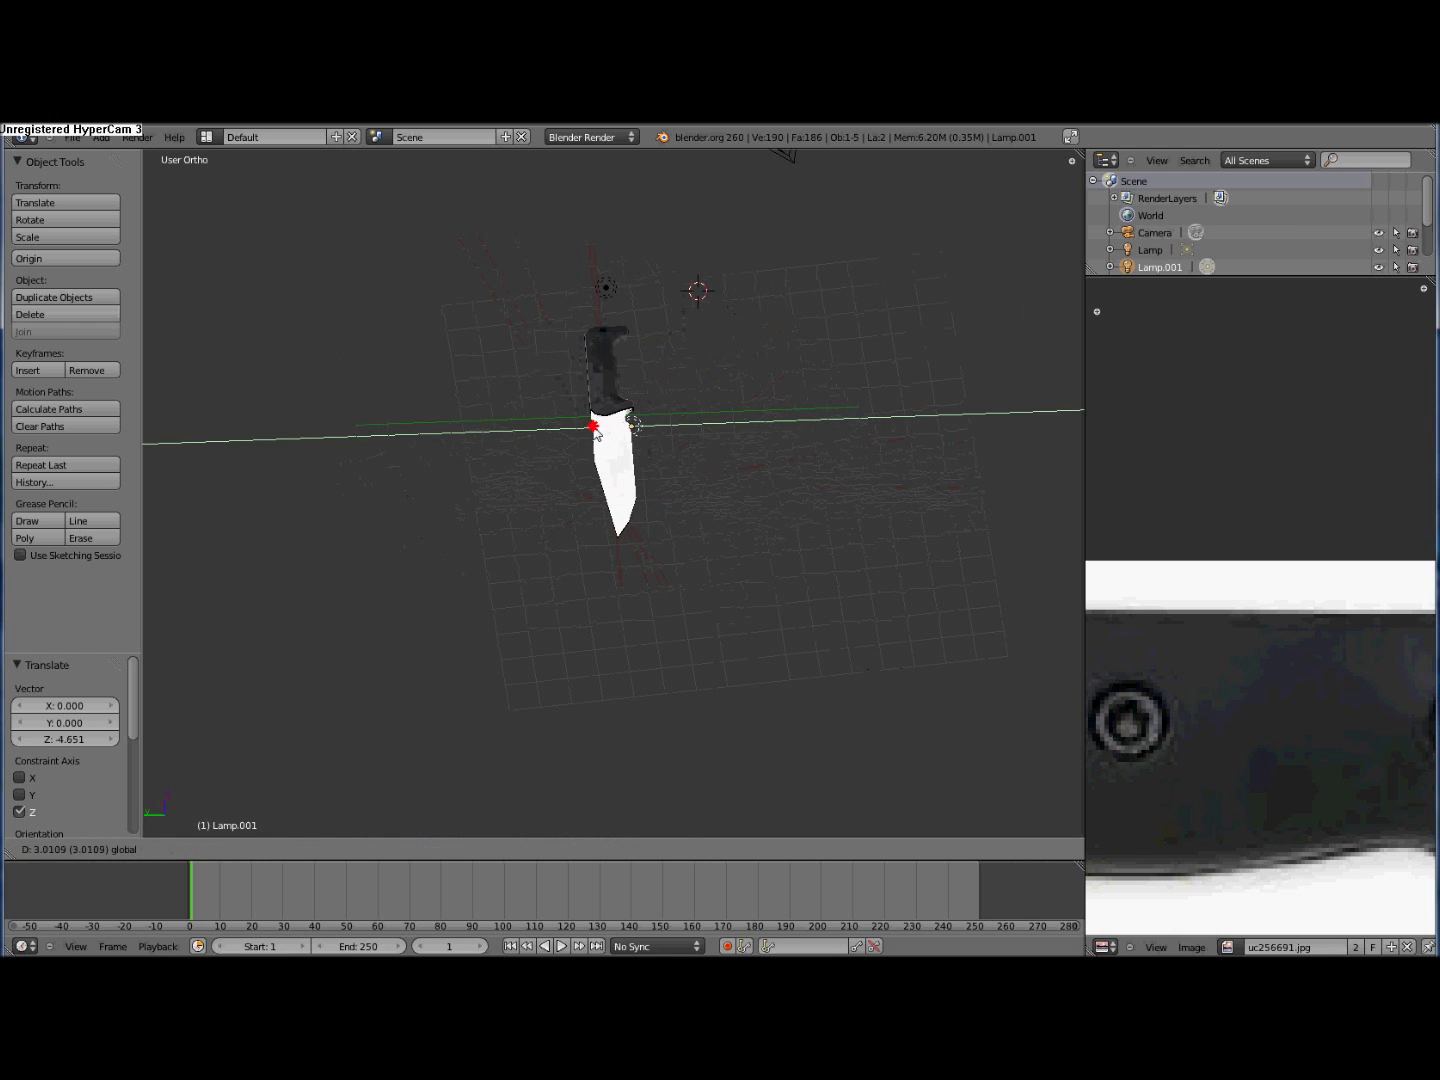
left_click(595, 432)
middle_click_drag(578, 428, 620, 499)
mouse_move(669, 652)
middle_mouse_down()
mouse_move(299, 746)
mouse_move(509, 836)
middle_mouse_up()
- Select the entire blade mesh in Edit Mode and UV-map it with Project From View
key("g")
left_click(872, 391)
key("a")
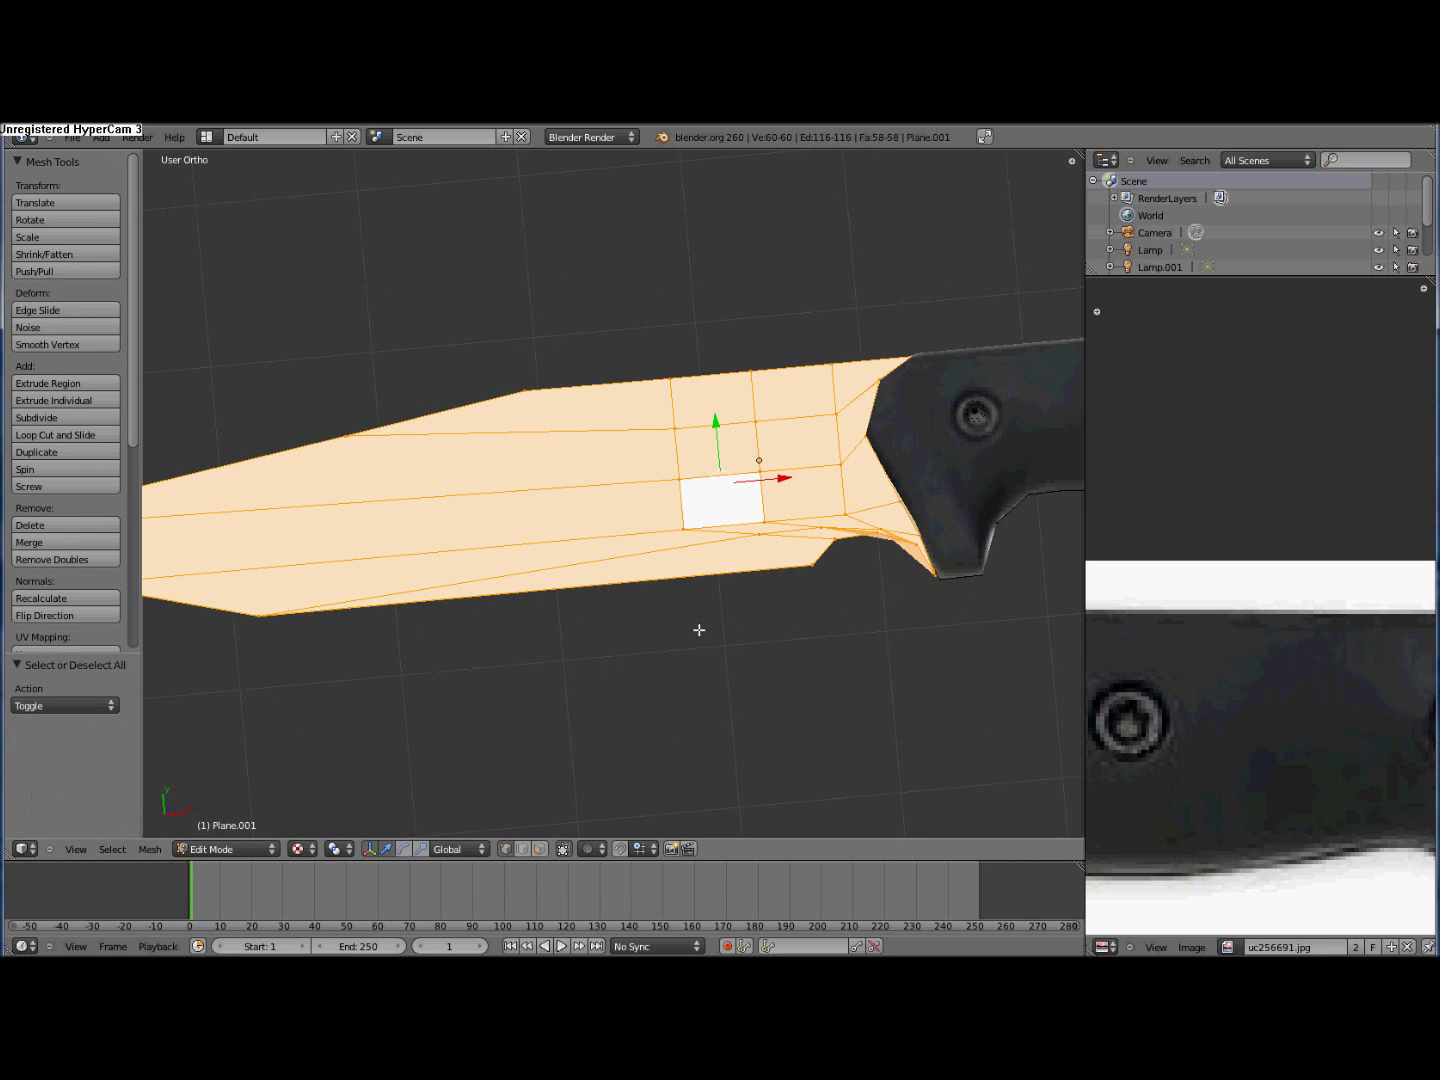
key("a")
key("a")
key("u")
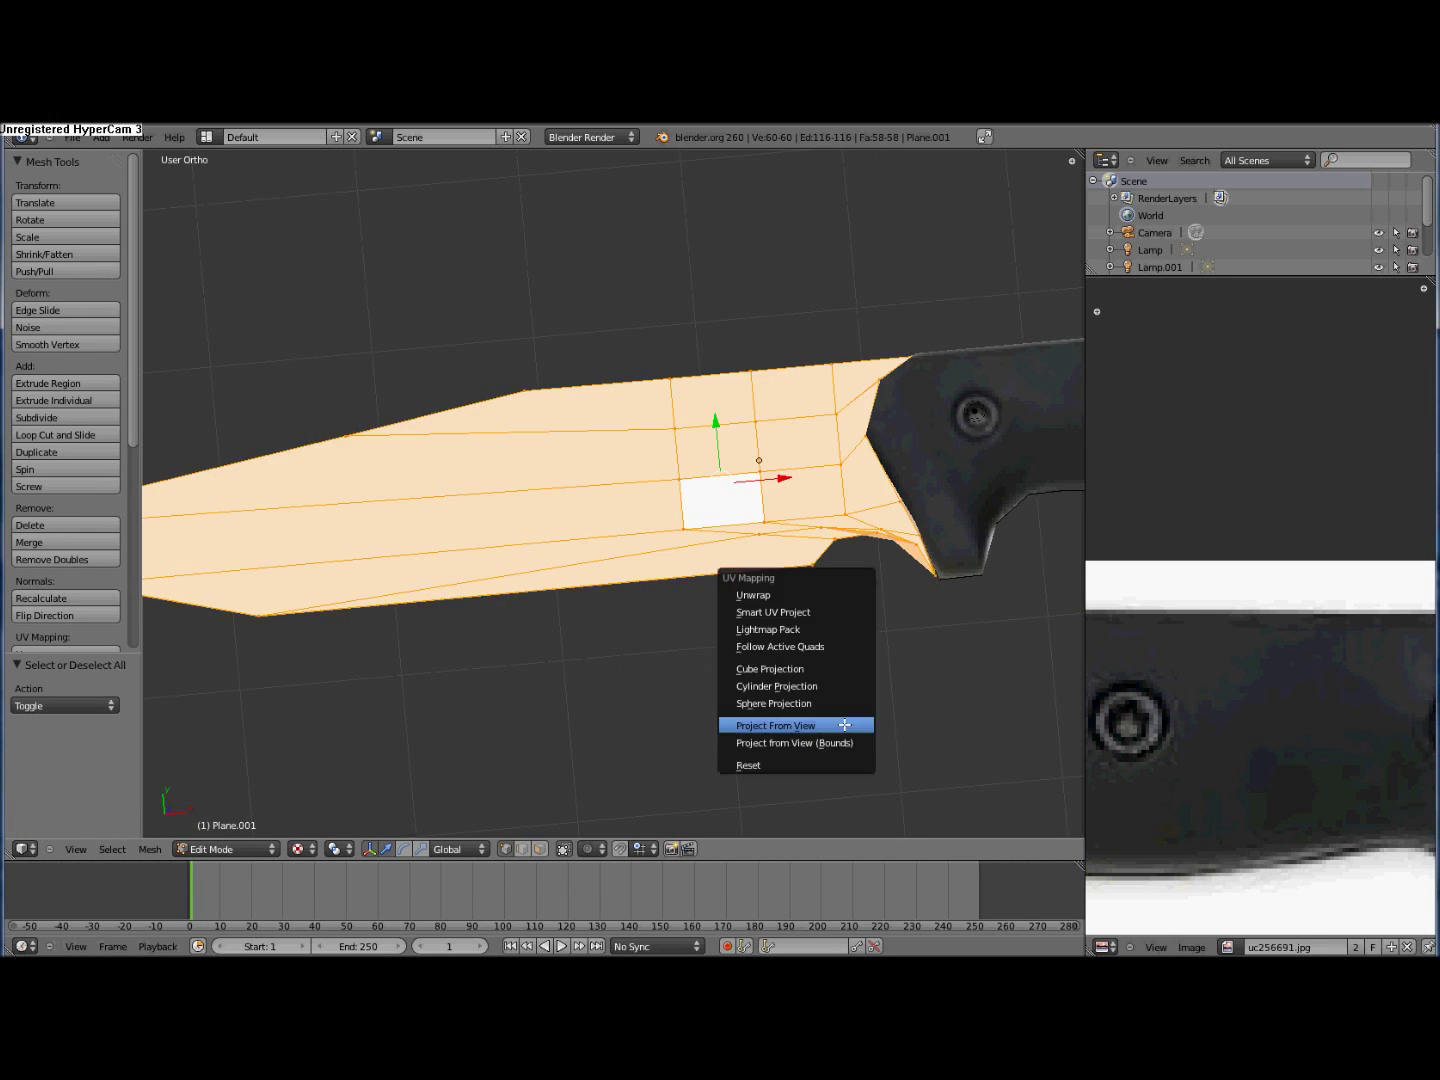
left_click(788, 723)
- Enlarge, move and tilt the blade UVs about 5 degrees over the photo's blade
scroll(1296, 805, "up", 2)
key("s")
left_click(913, 685)
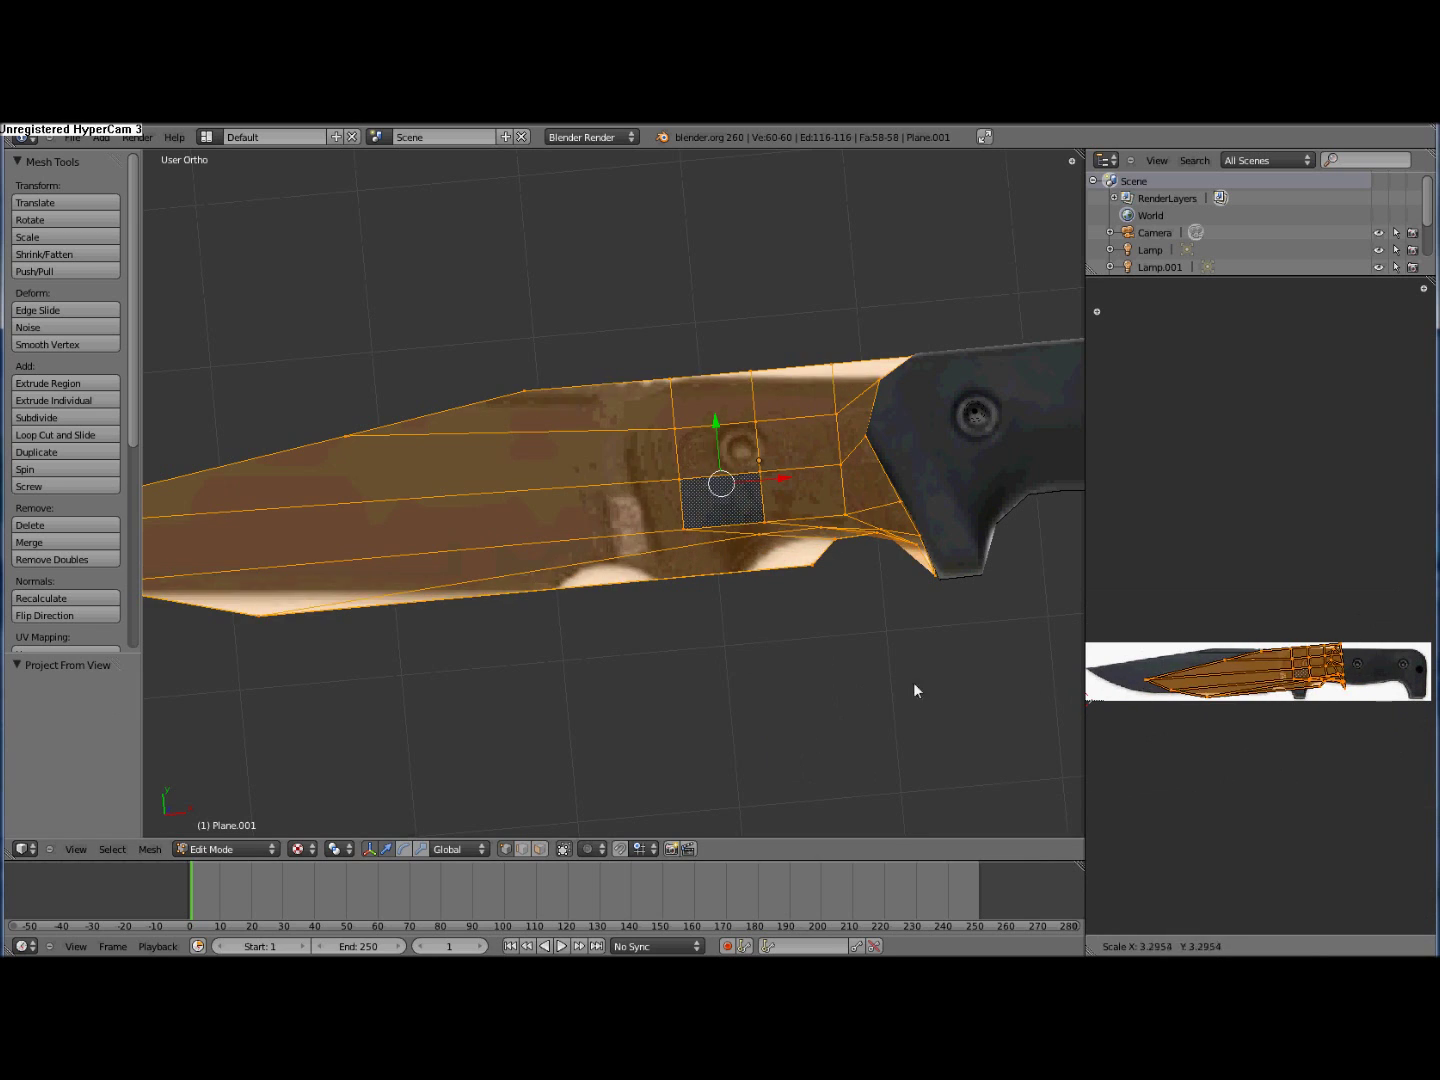
key("g")
left_click(1363, 704)
key("r")
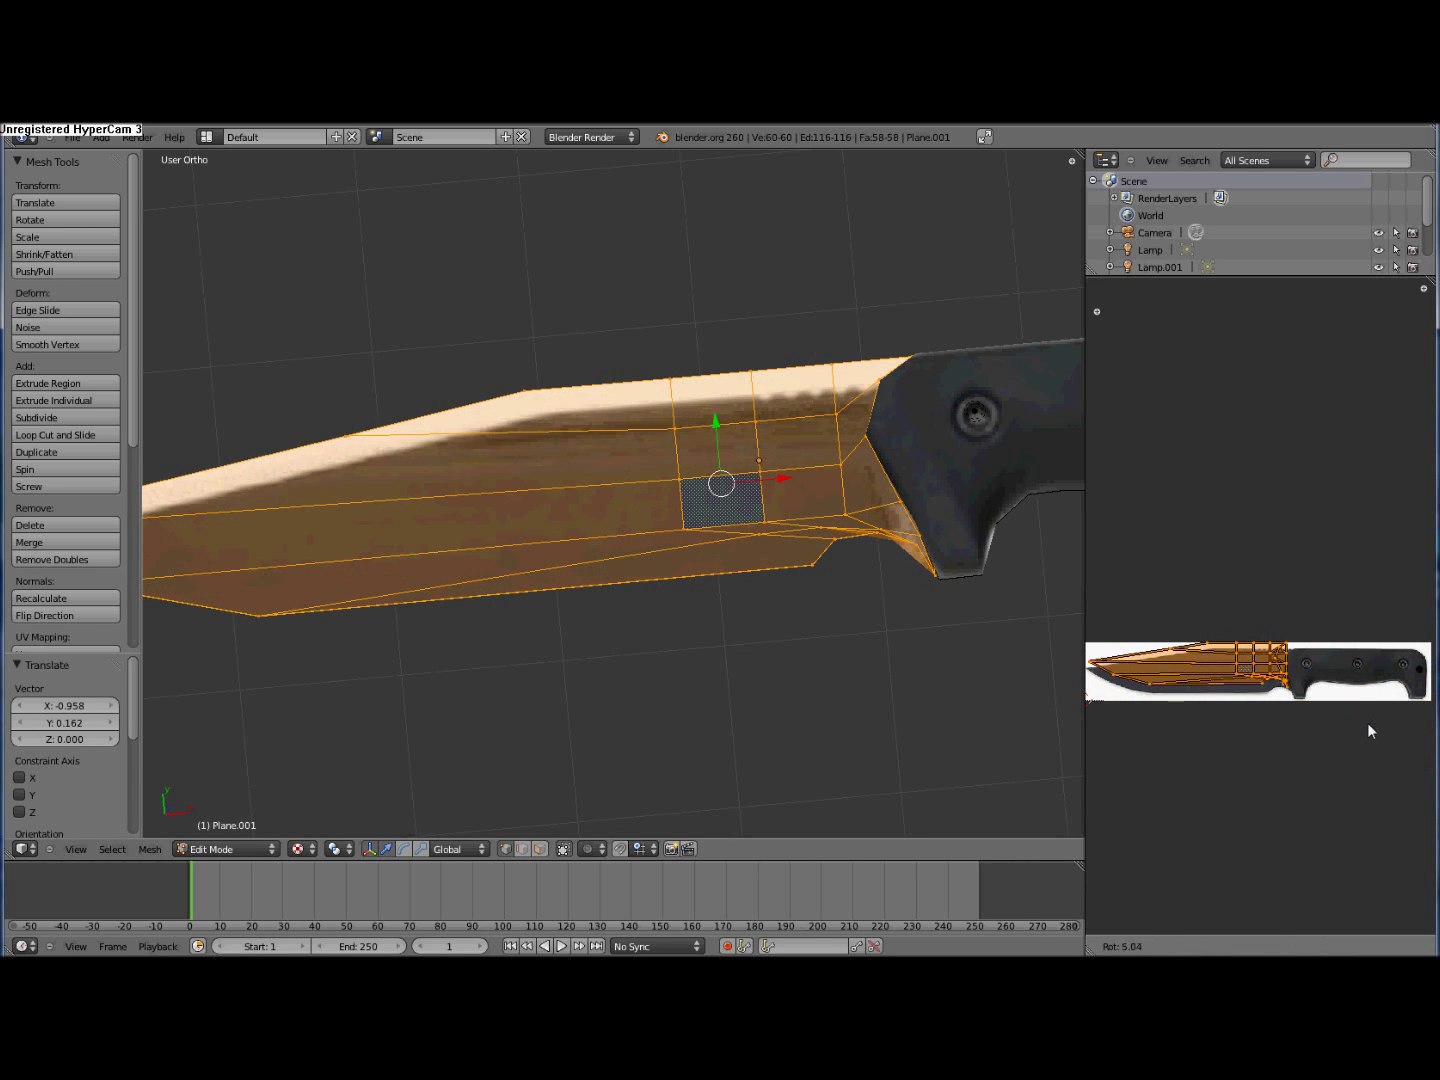
left_click(1366, 722)
key("g")
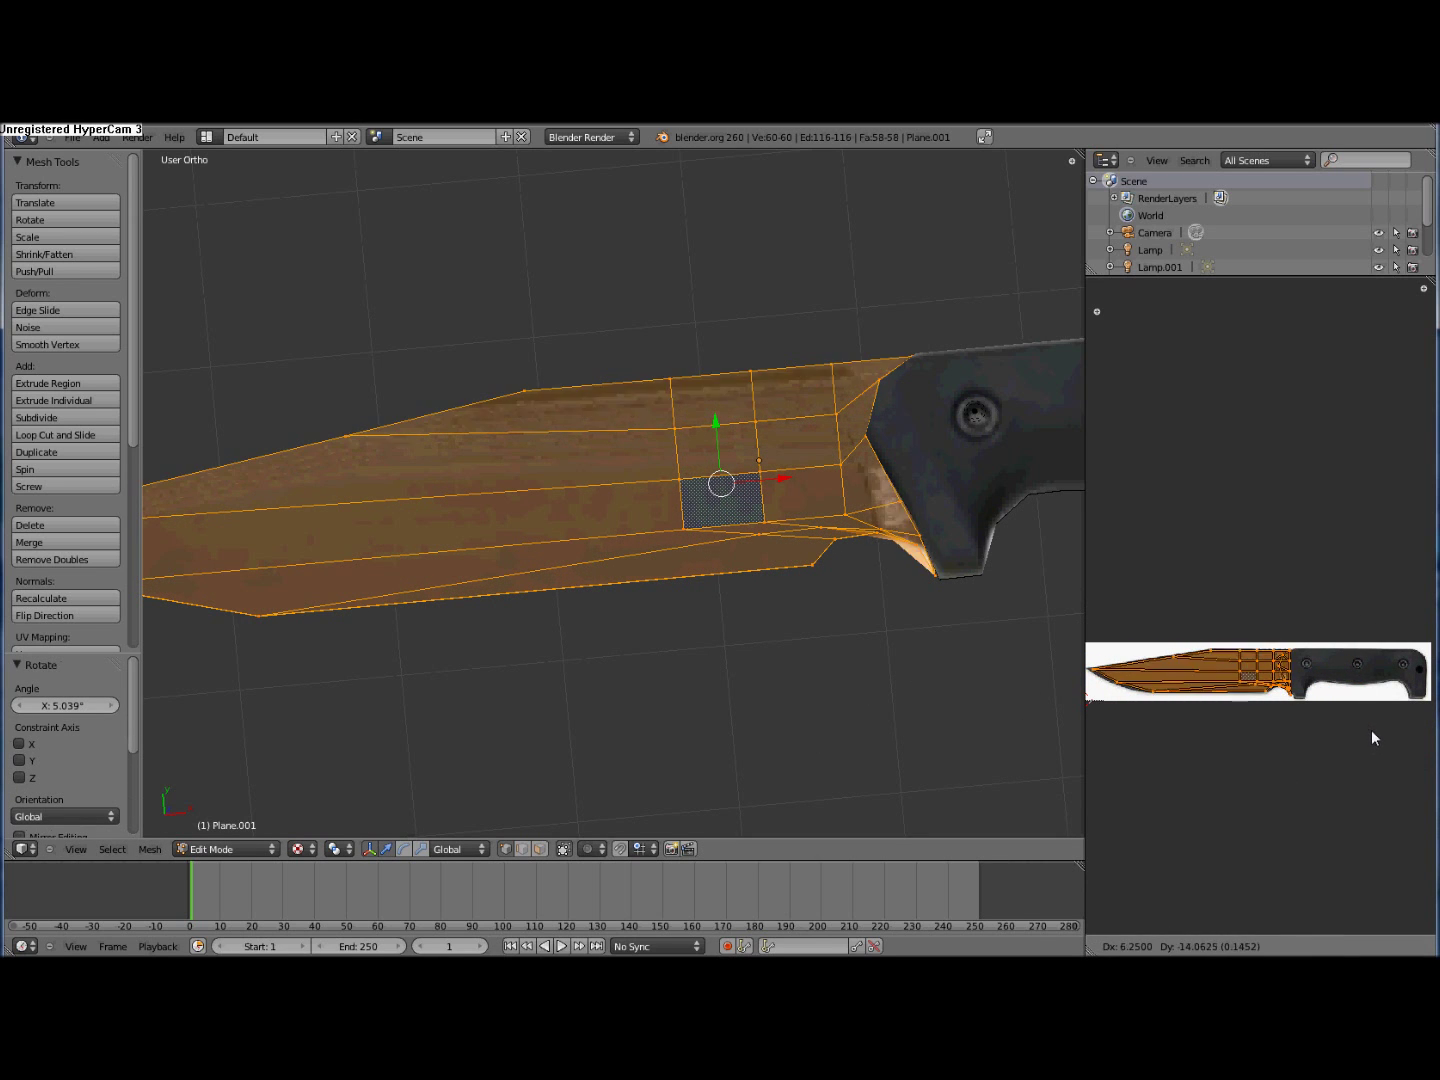